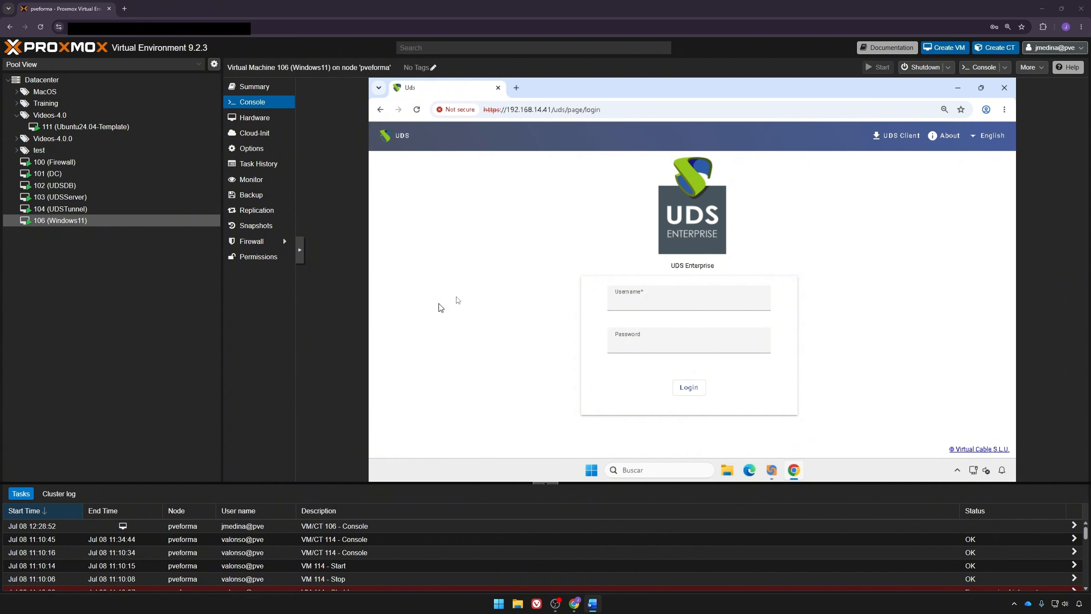
# Step: Sign in to UDS Enterprise with the administrator username and password
pyautogui.click(652, 306)
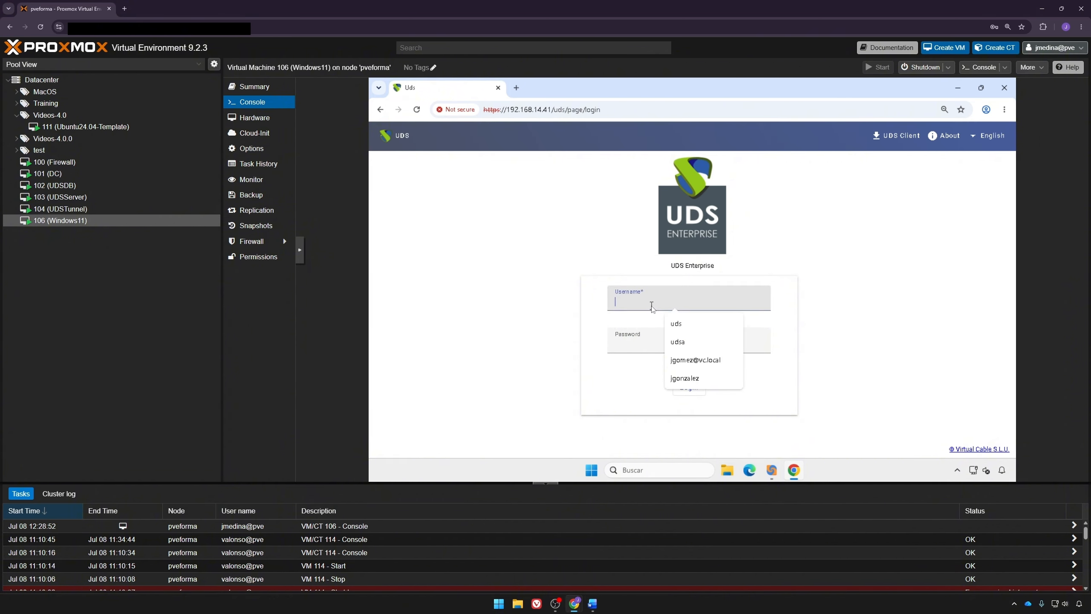
pyautogui.write('uds')
pyautogui.press('Tab')
pyautogui.write('uds')
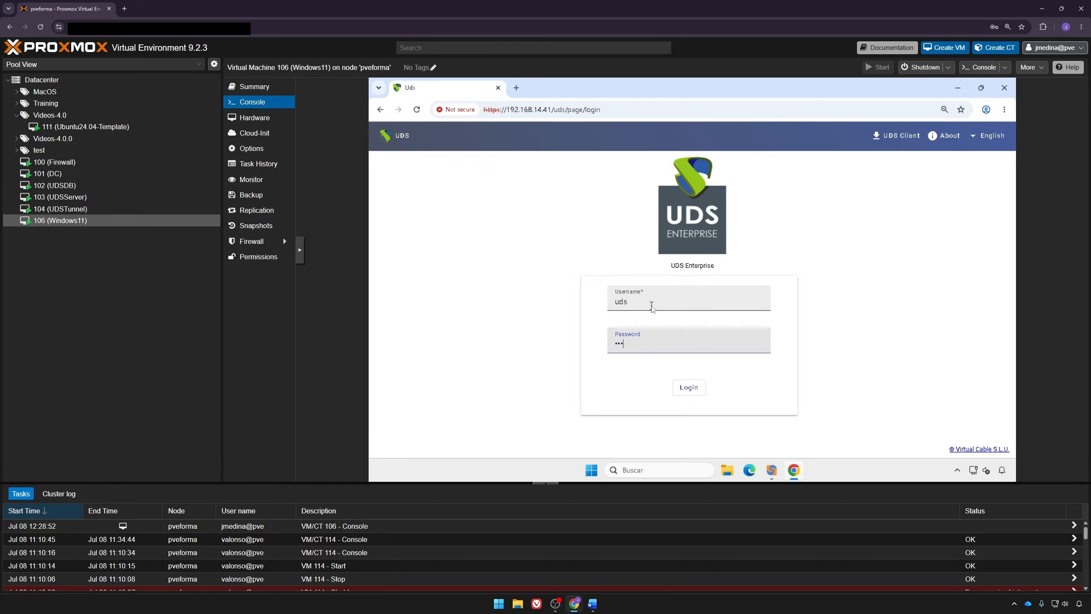
pyautogui.press('Return')
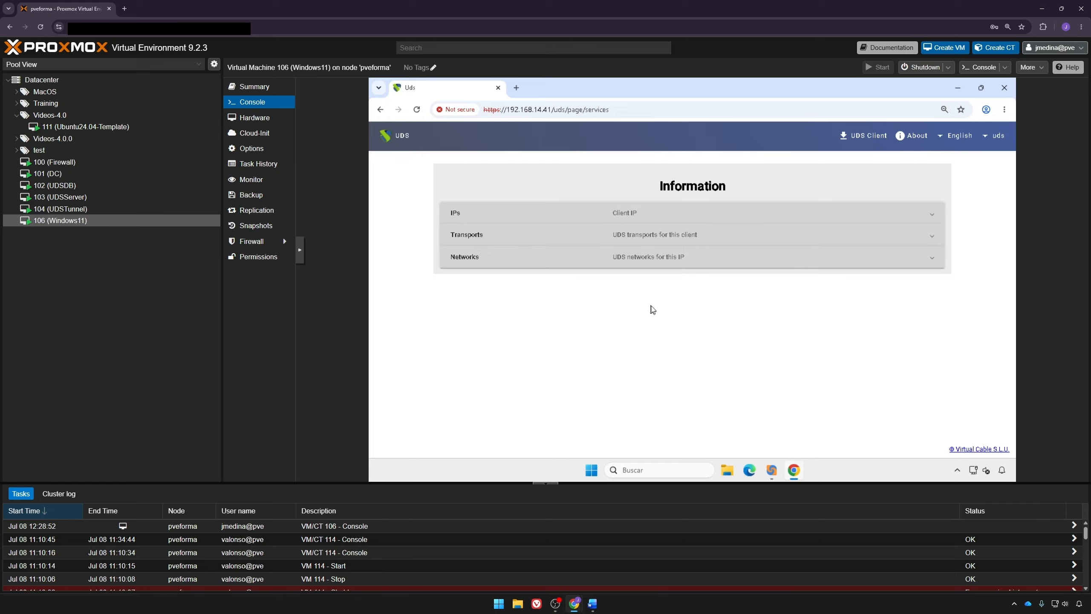
# Step: Go to the administration dashboard from the user menu and expand the Services section
pyautogui.click(988, 136)
pyautogui.click(982, 158)
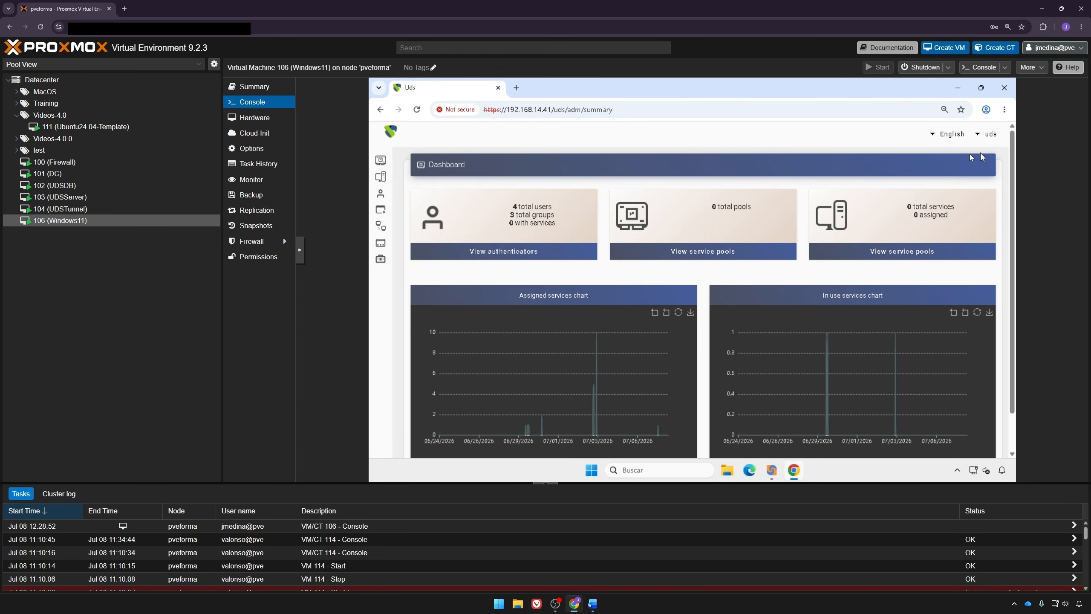
pyautogui.click(384, 178)
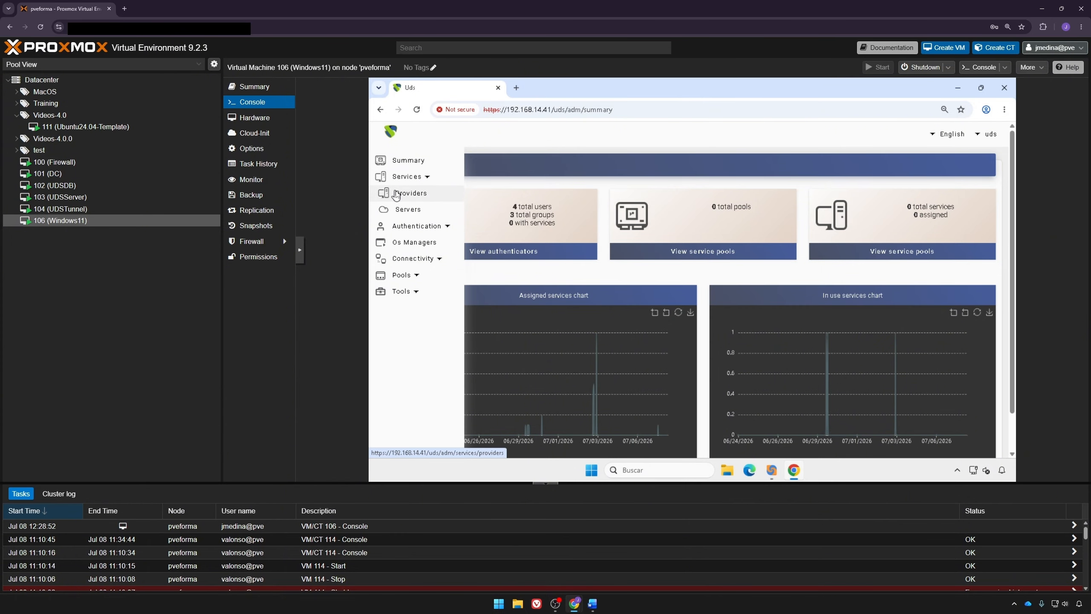
# Step: Start a new Proxmox Platform Provider named 'Proxmox videos'
pyautogui.click(406, 193)
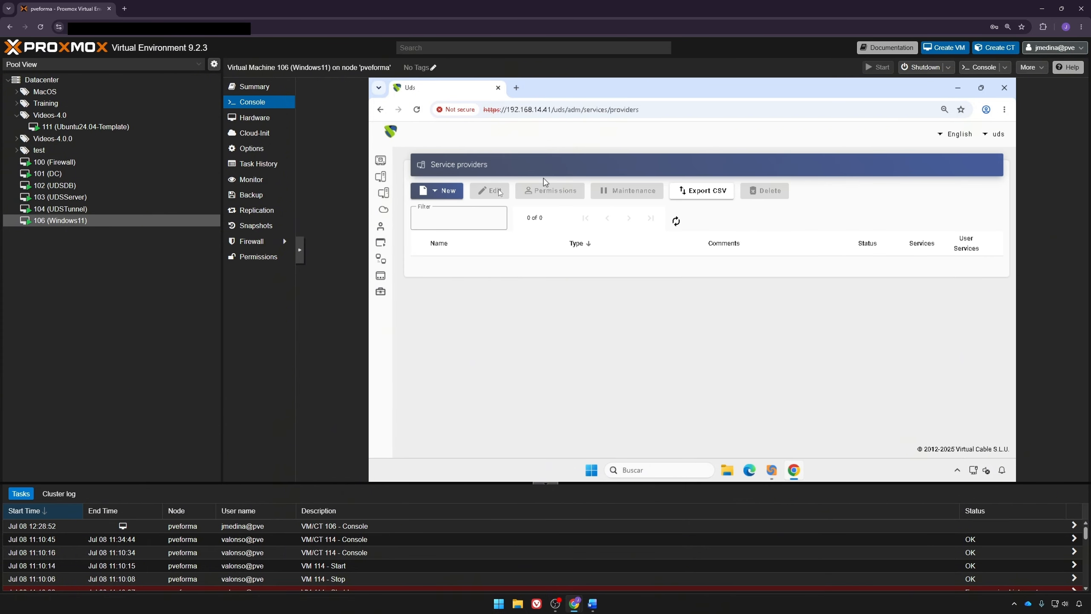
pyautogui.click(445, 191)
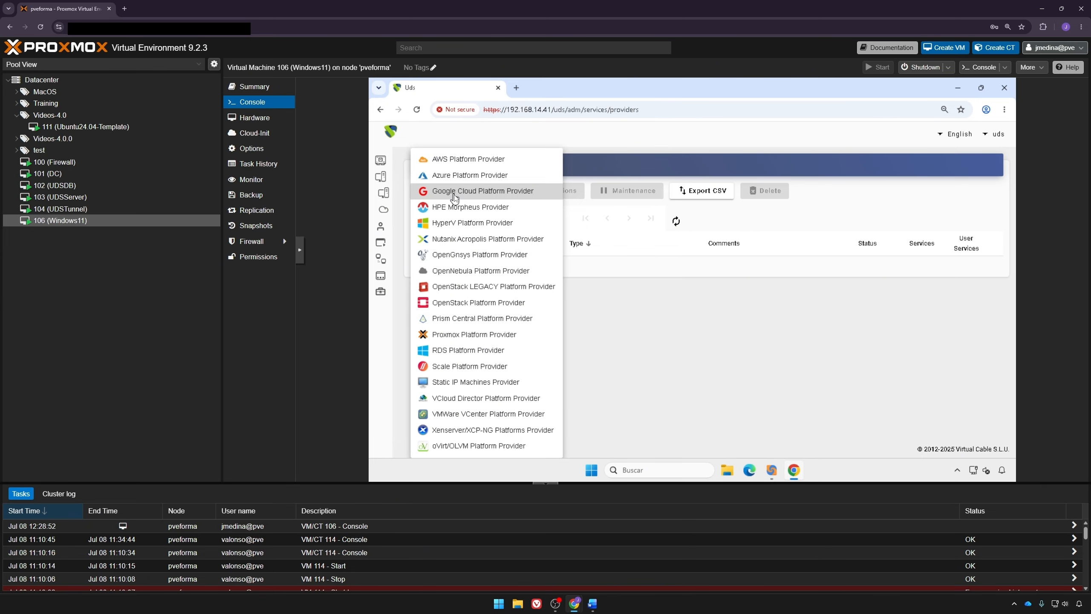
pyautogui.click(446, 341)
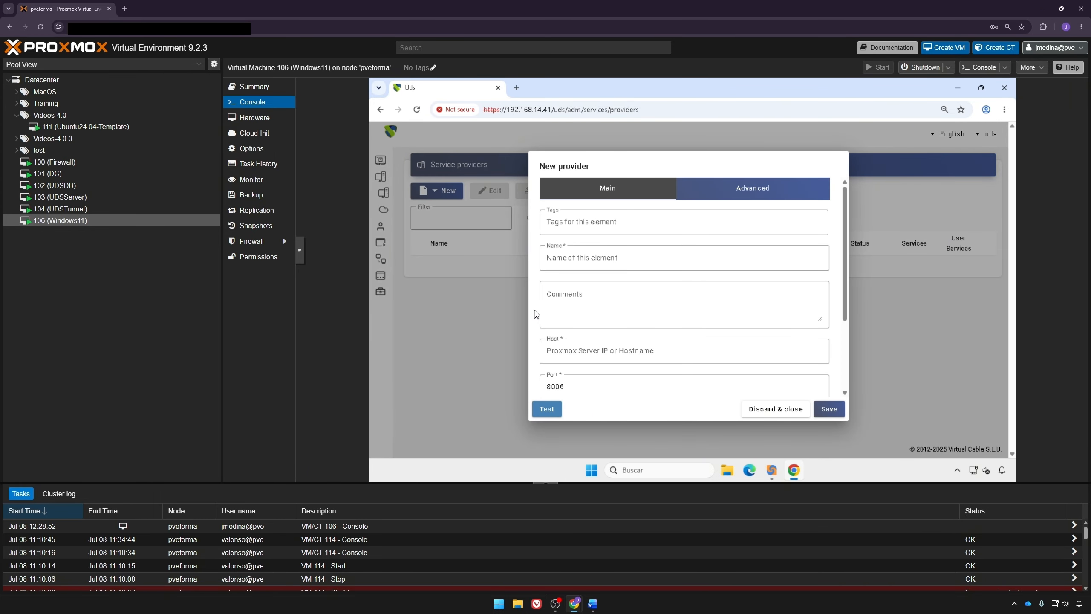
pyautogui.click(597, 258)
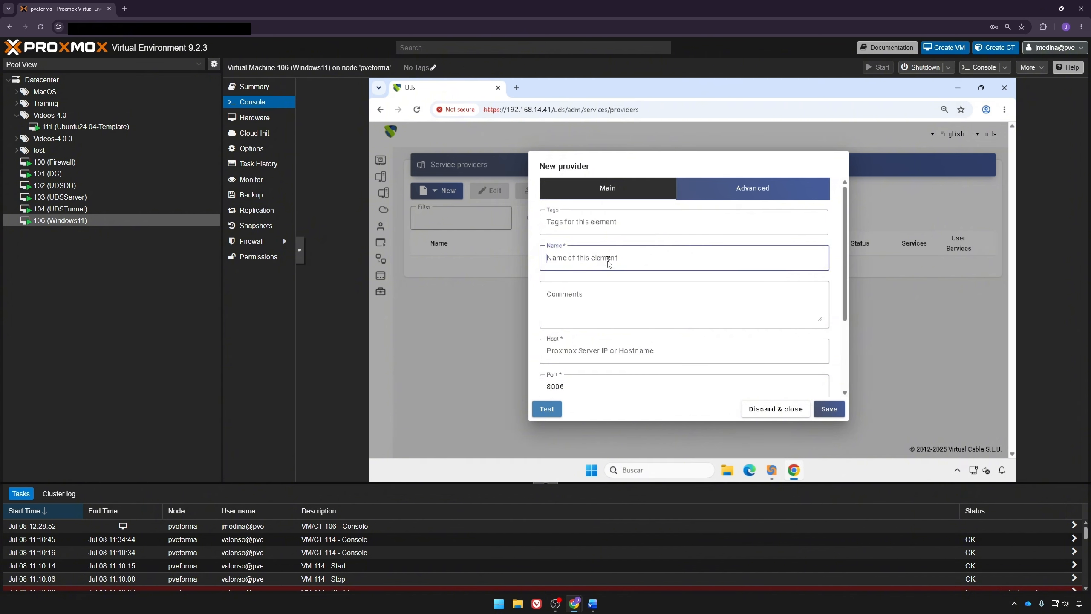
pyautogui.write('Proxmox')
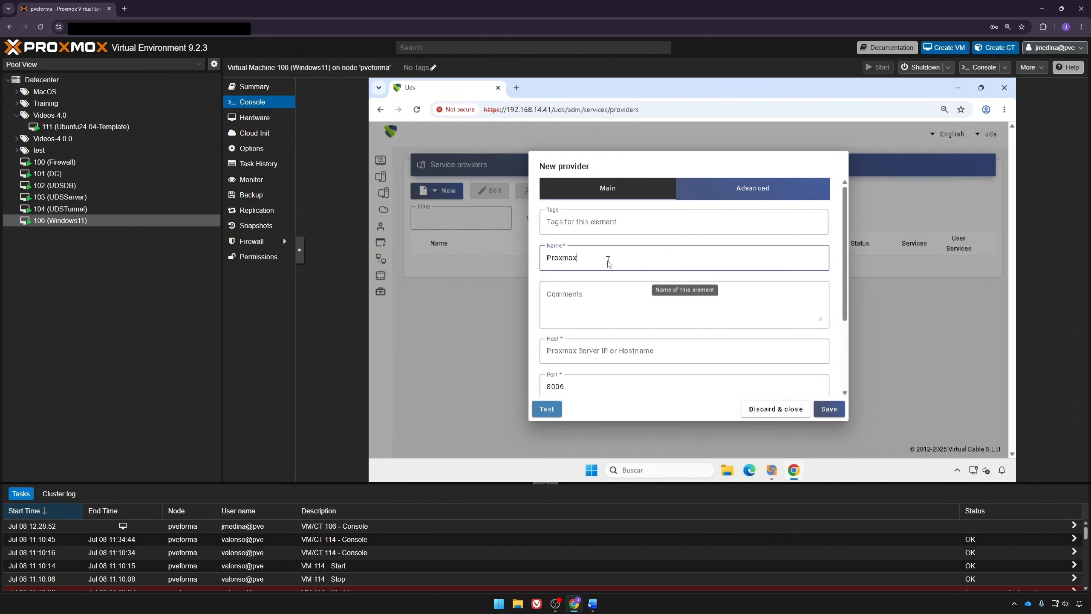
pyautogui.write(' videos')
# Step: Enter the Proxmox host, port 8006, and the Proxmox user's username and password
pyautogui.click(611, 357)
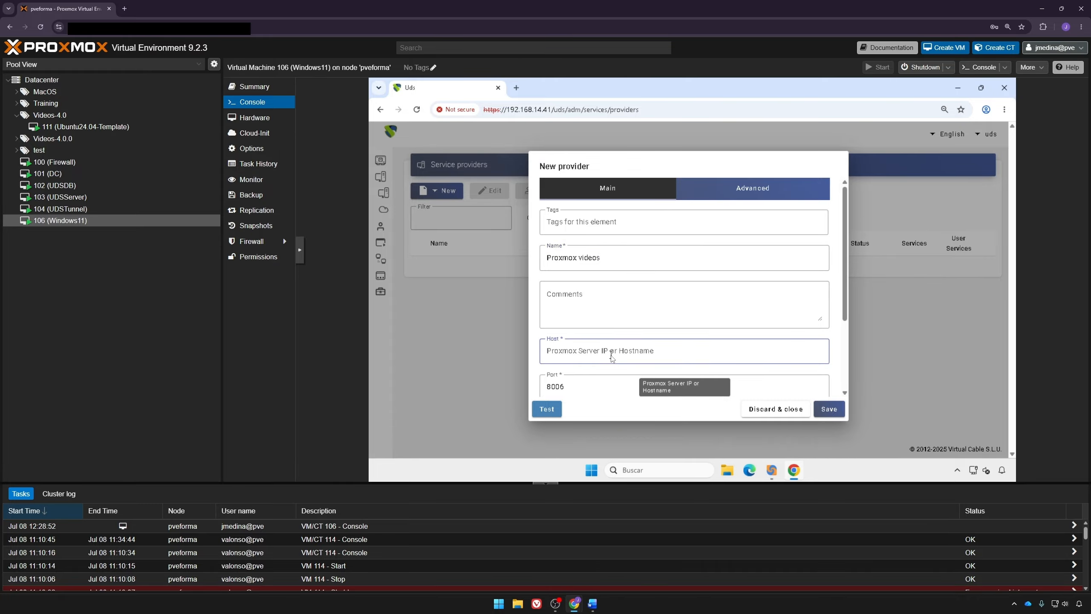
pyautogui.scroll(-3, 610, 355)
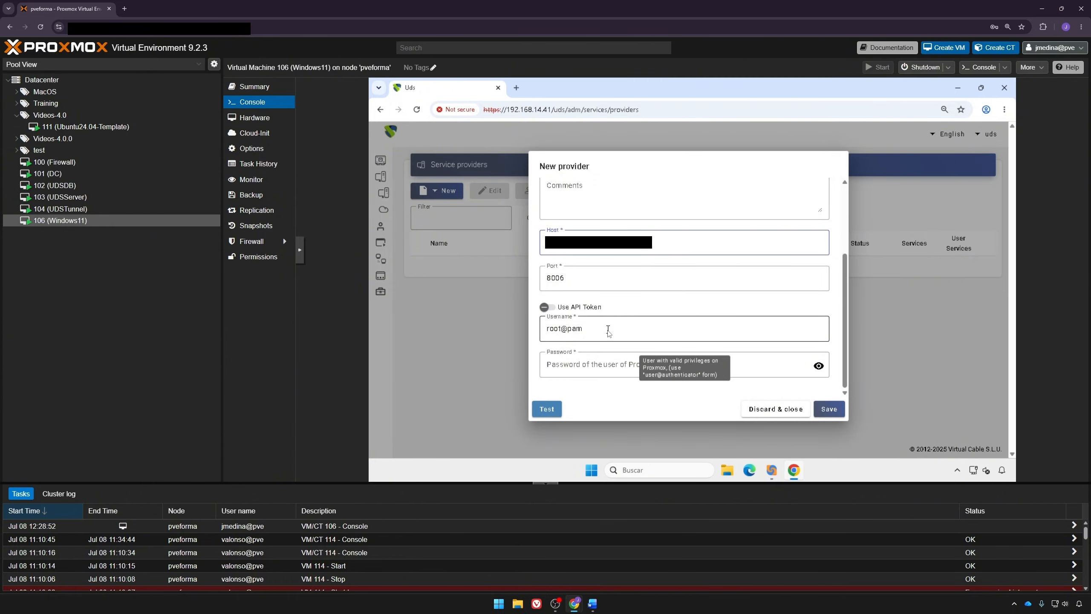
pyautogui.moveTo(608, 330); pyautogui.dragTo(510, 331)
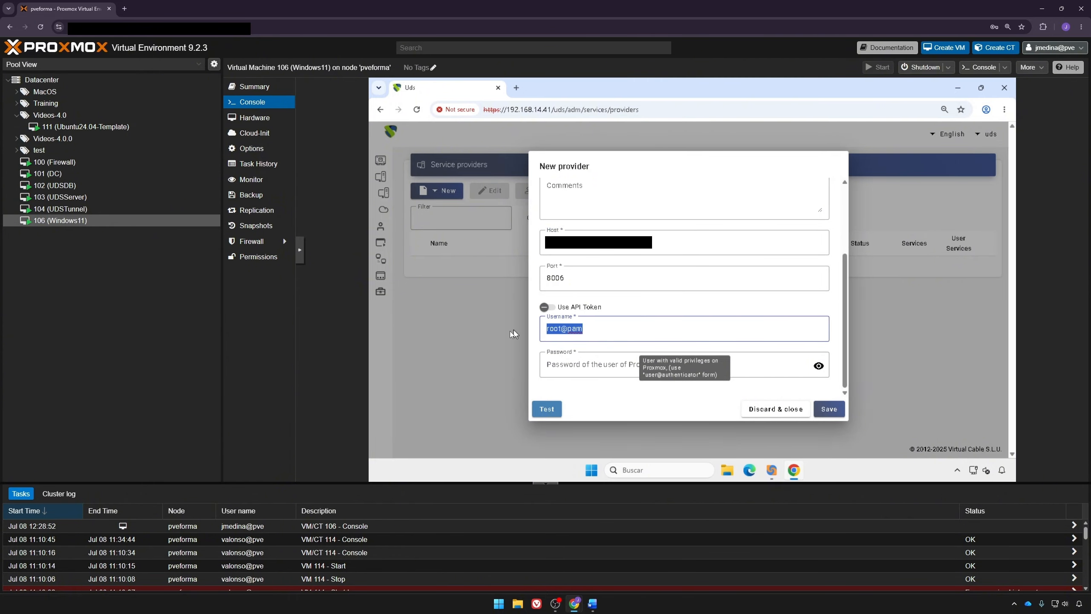
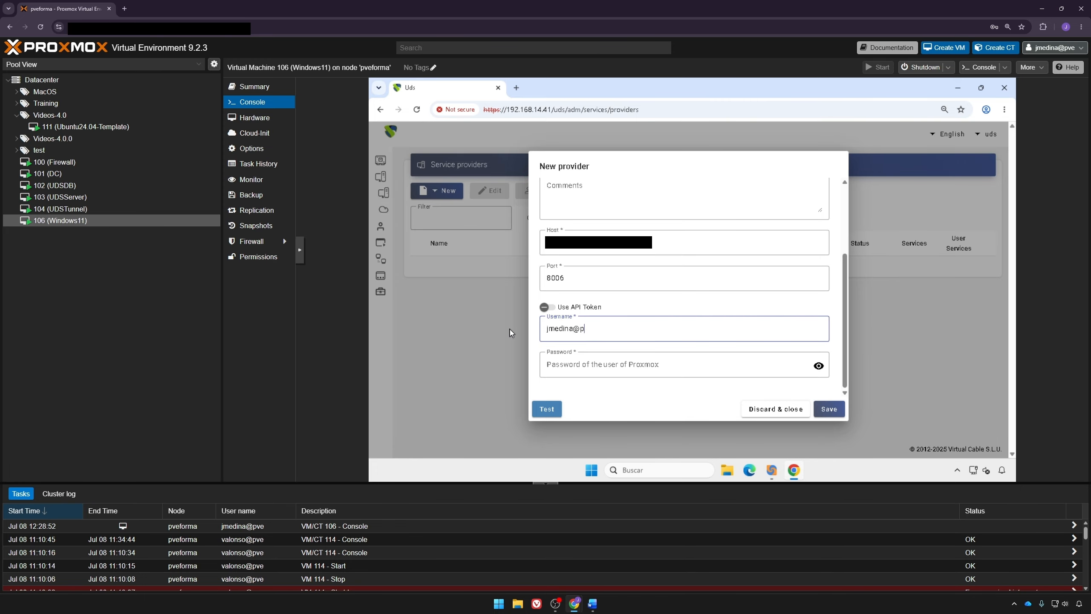
pyautogui.click(564, 360)
pyautogui.write('********')
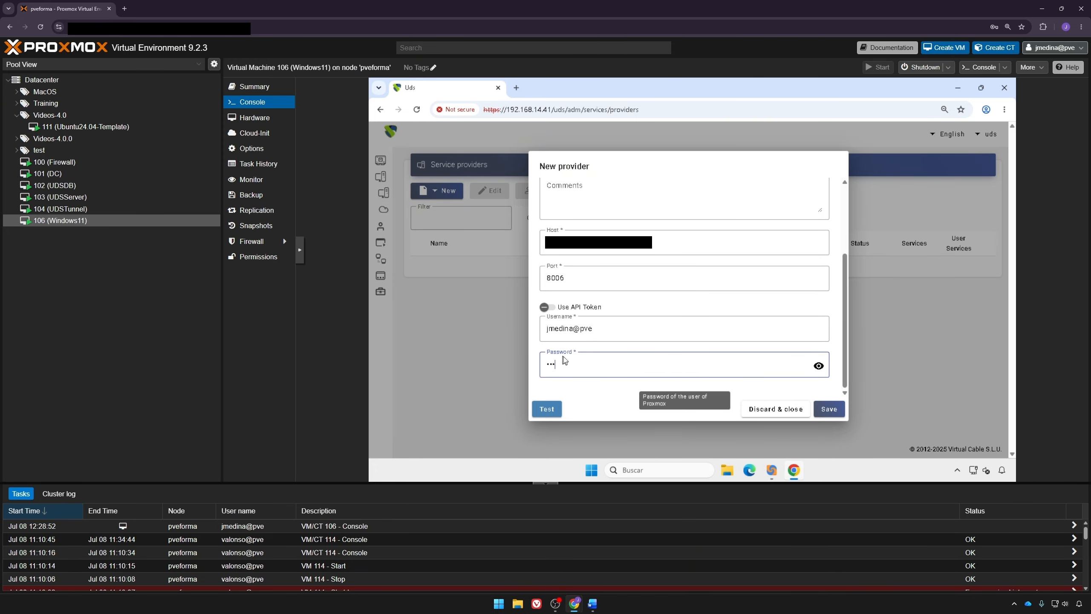
# Step: Review the provider's concurrency and timeout settings and save it
pyautogui.scroll(3, 672, 202)
pyautogui.click(739, 188)
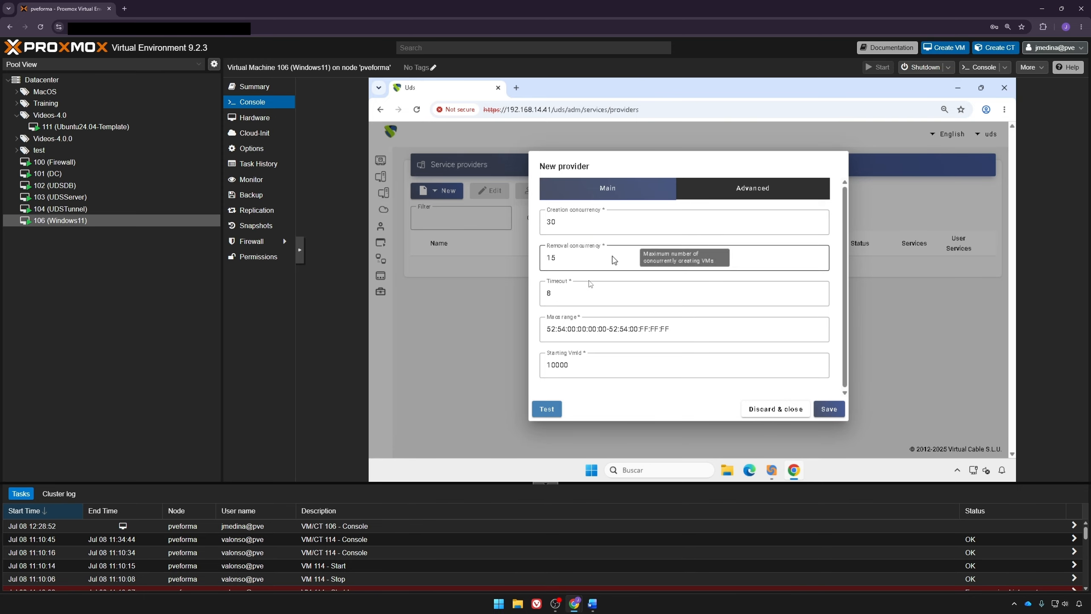
pyautogui.click(540, 411)
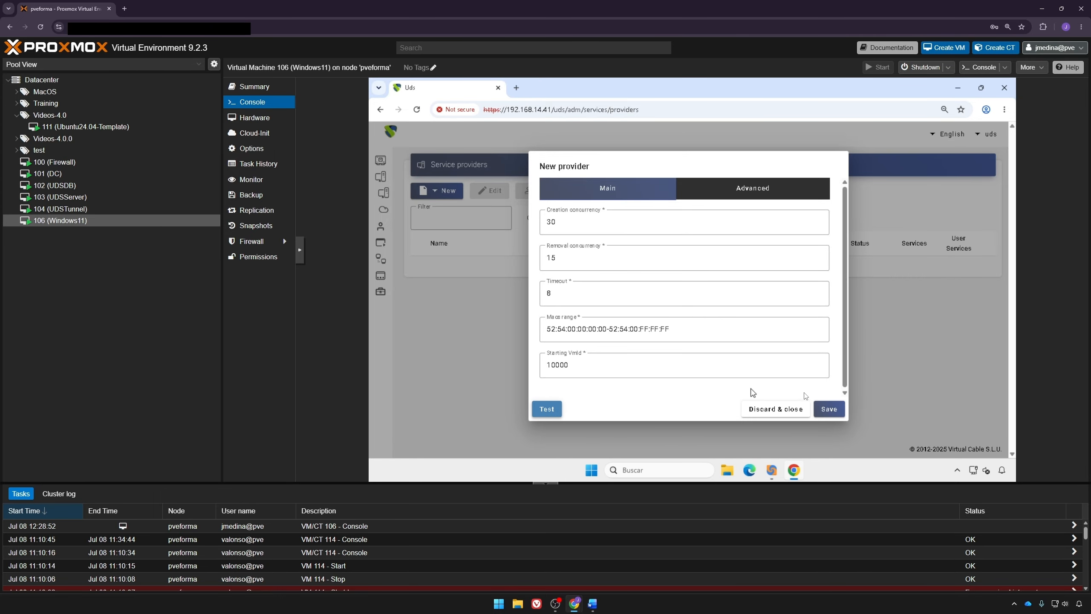
pyautogui.click(830, 409)
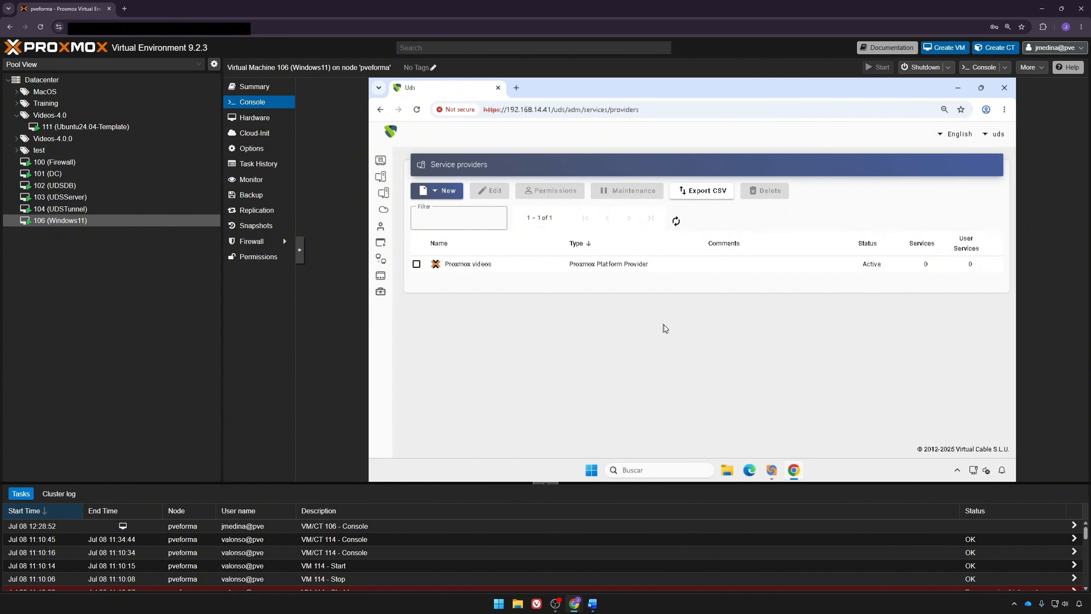
# Step: Open the Proxmox videos provider's Services tab and list the service types: Proxmox Clone and Proxmox Fixed Machines
pyautogui.doubleClick(786, 268)
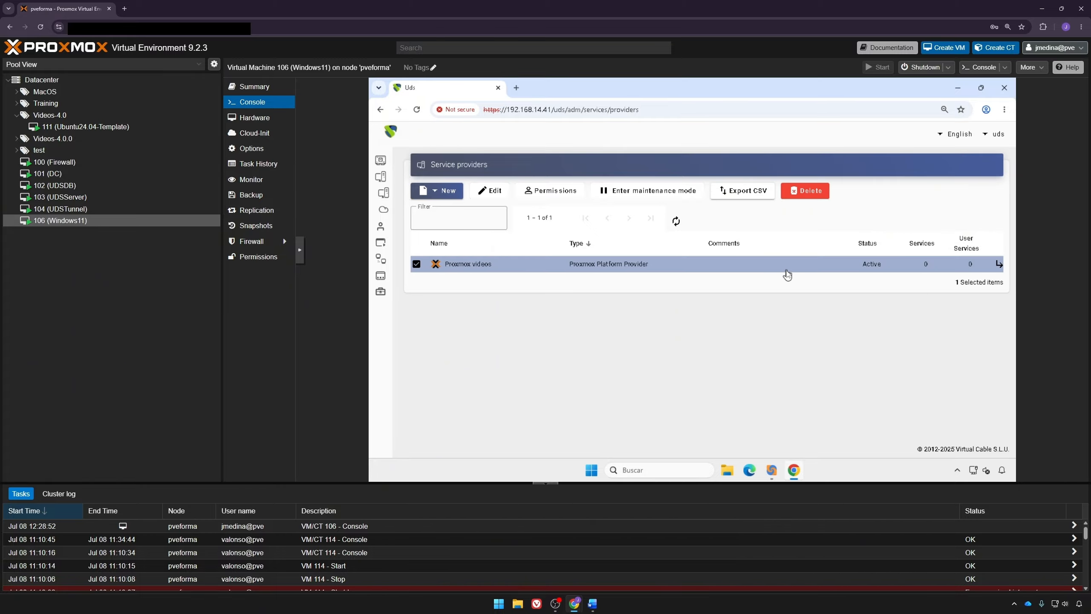
pyautogui.click(461, 257)
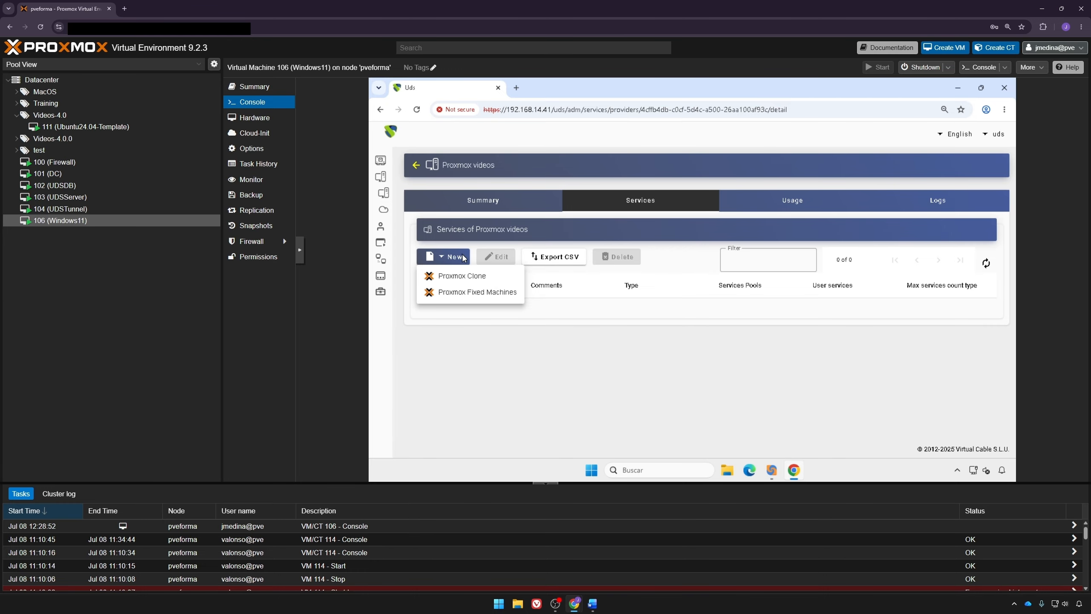
# Step: Create a Proxmox Clone service named 'Ubuntu service' in the Videos-4.0 pool
pyautogui.click(473, 280)
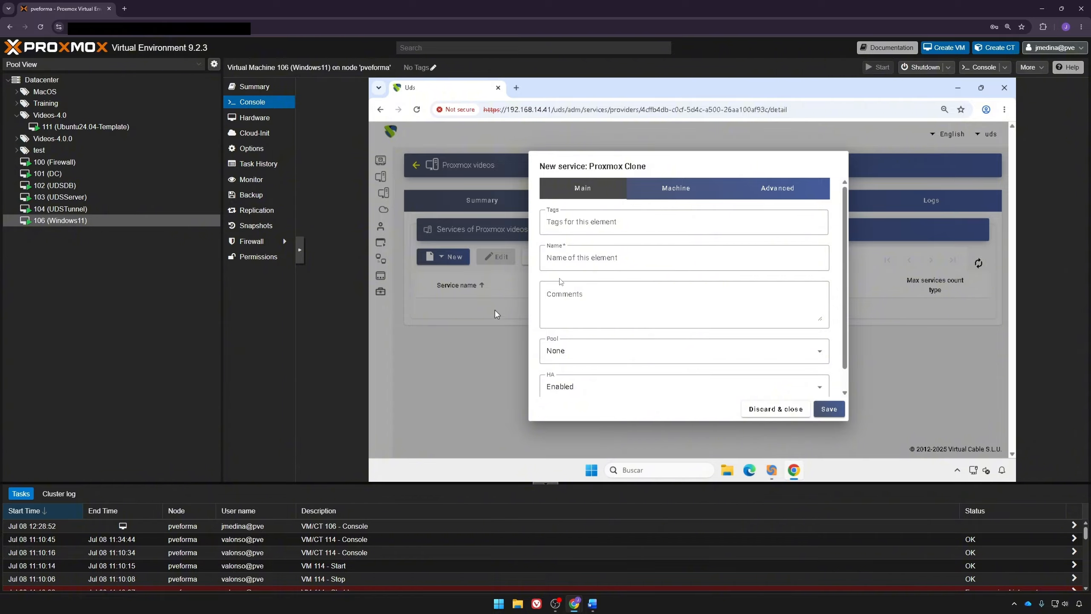
pyautogui.click(611, 254)
pyautogui.write('Ubuntu serv')
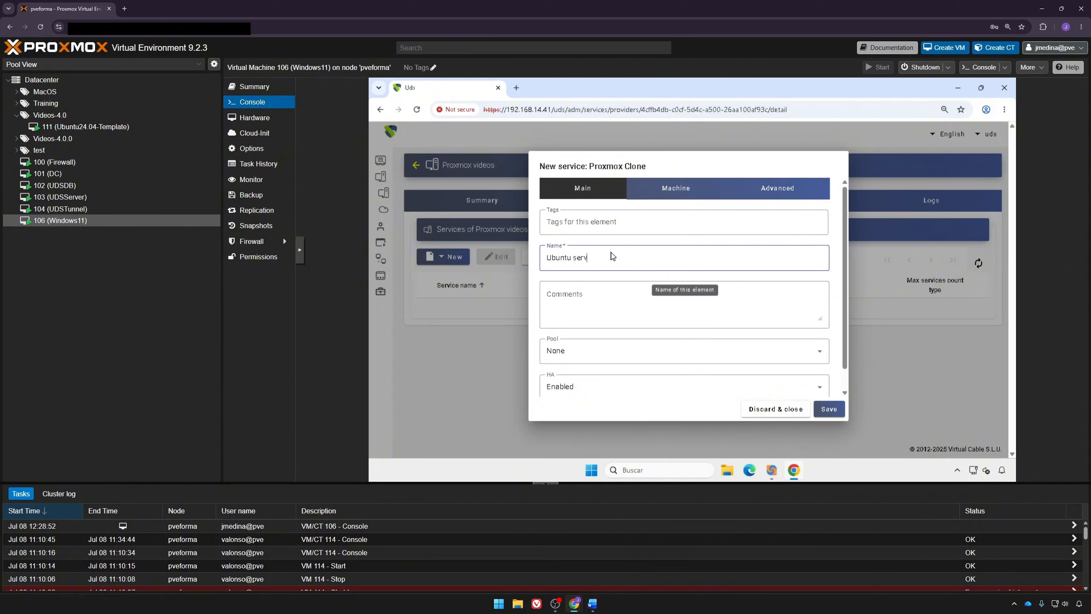
pyautogui.write('ice')
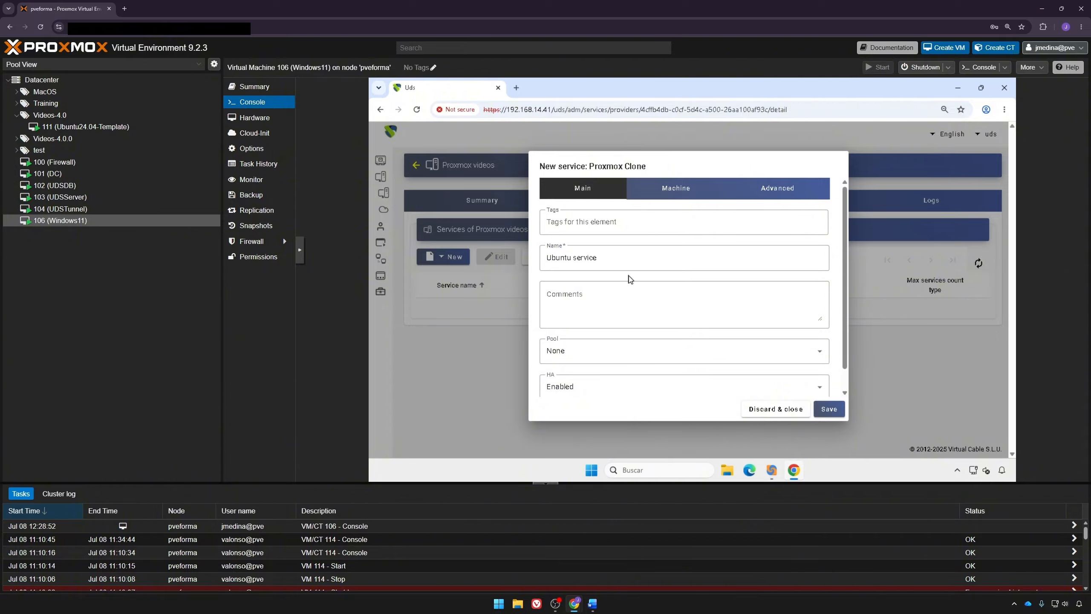
pyautogui.click(631, 353)
pyautogui.click(575, 295)
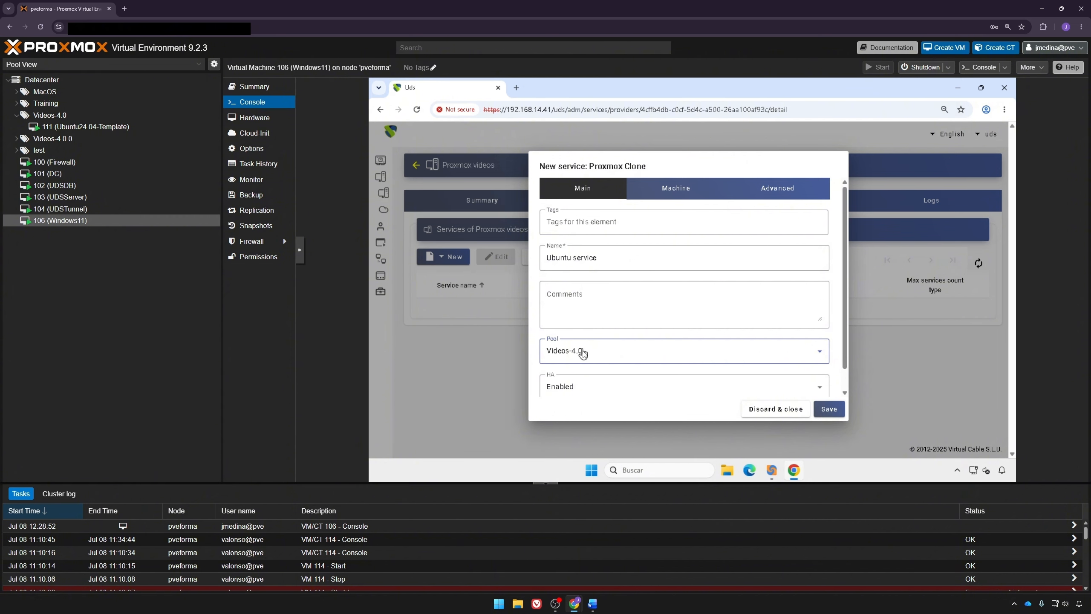
pyautogui.scroll(-1, 581, 392)
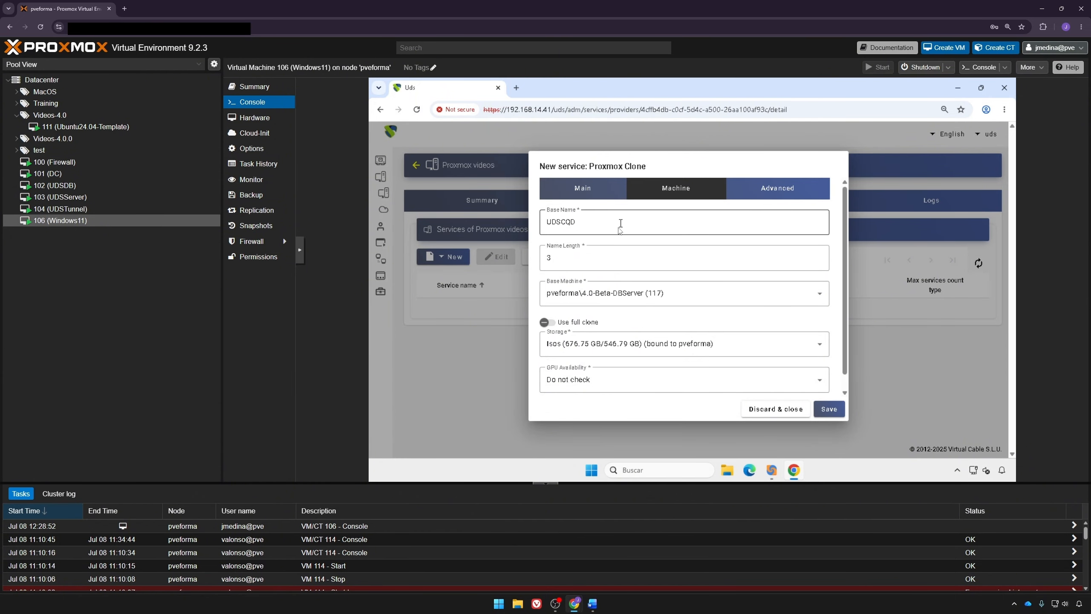
# Step: Set the base name to 'Ubuntu-' and the base machine to Ubuntu24.04-Template (111)
pyautogui.moveTo(619, 223); pyautogui.dragTo(440, 234)
pyautogui.write('U')
pyautogui.press('BackSpace')
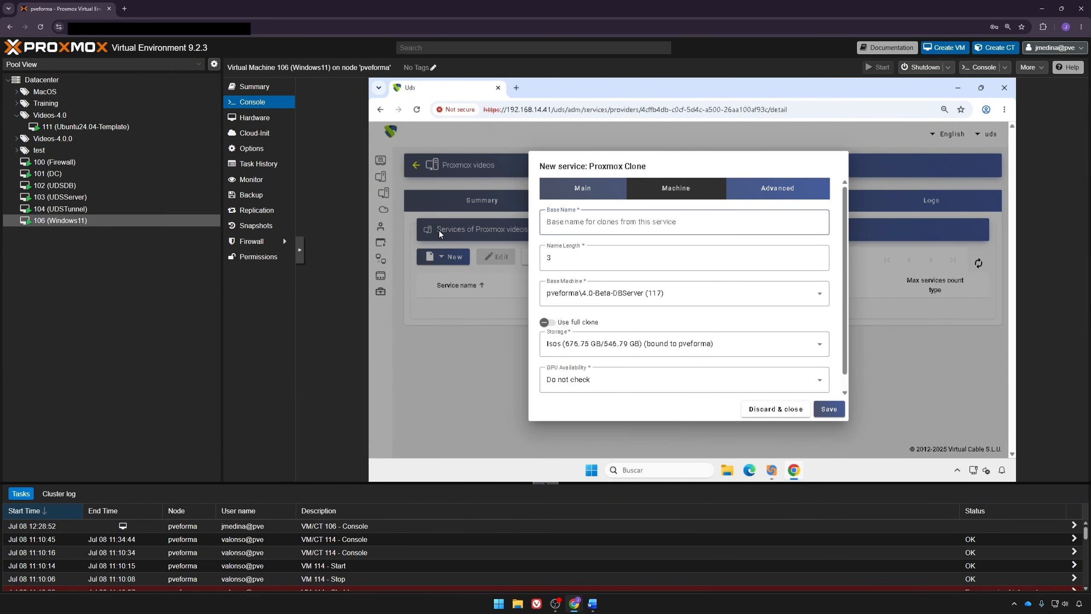
pyautogui.write('Ubuntu-')
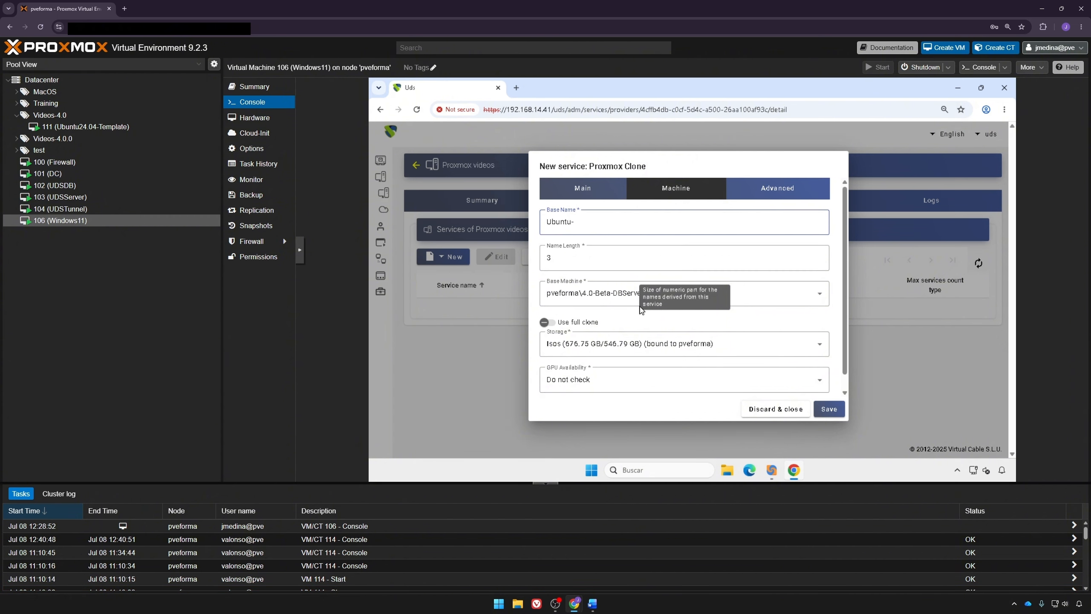
pyautogui.click(609, 293)
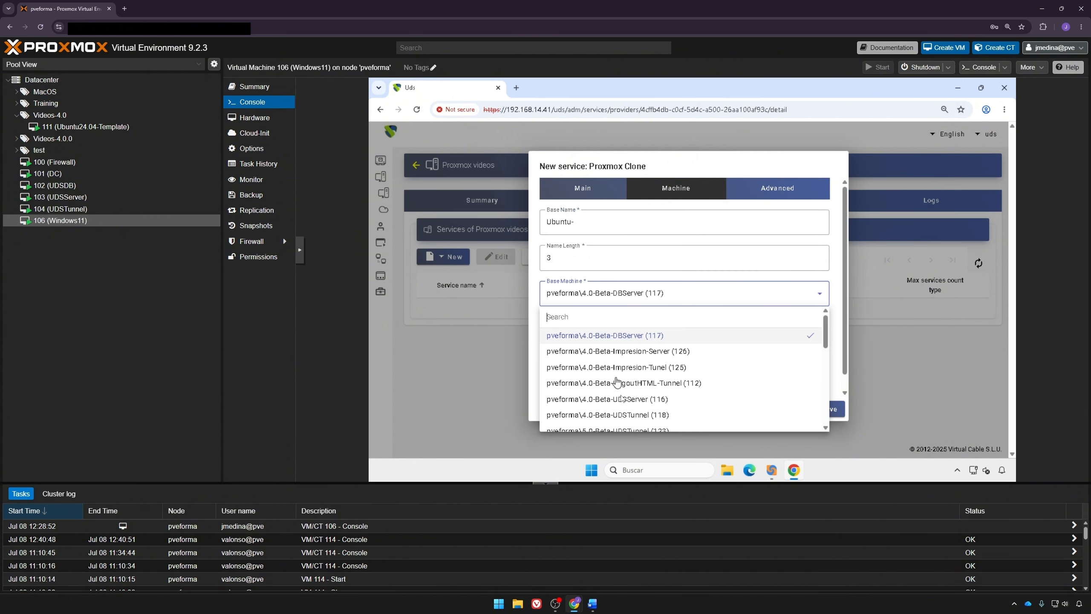
pyautogui.scroll(-6, 621, 399)
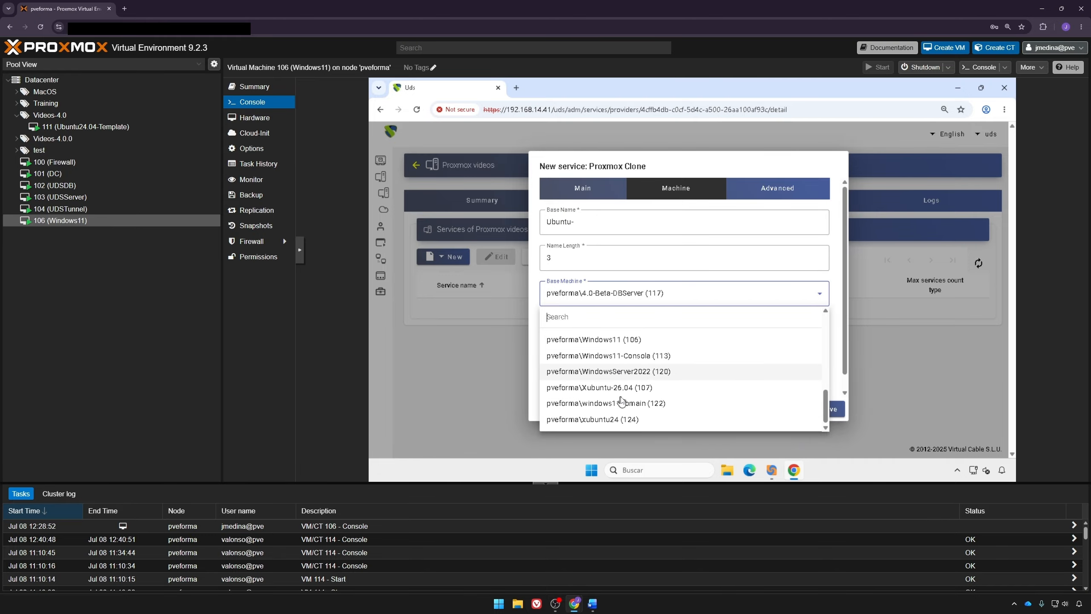
pyautogui.scroll(2, 609, 361)
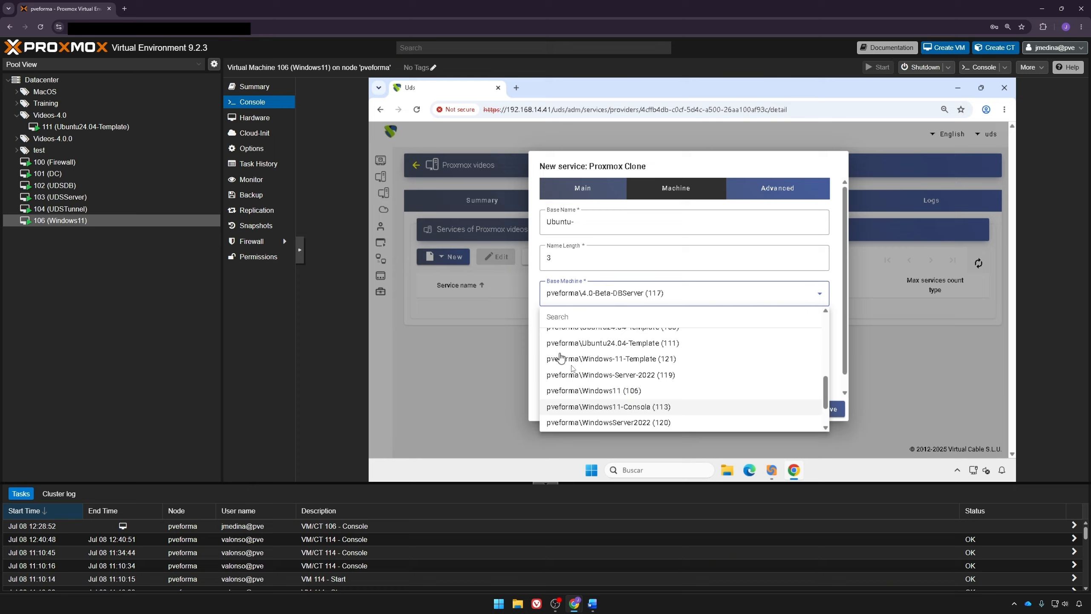
pyautogui.click(627, 343)
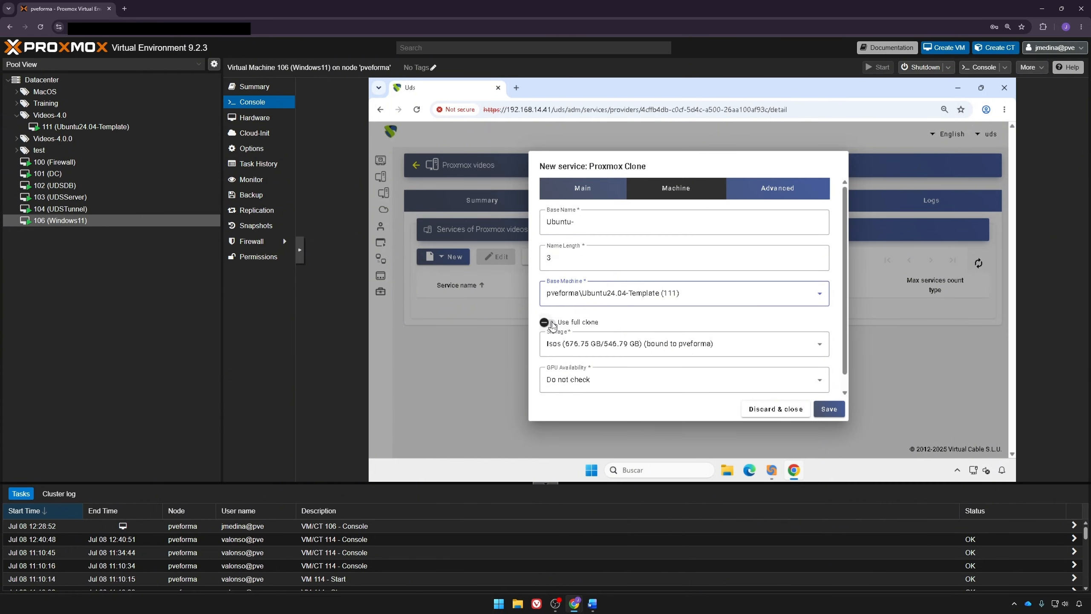
# Step: Use VMs storage for the clones and set GPU availability to Do not check
pyautogui.click(581, 351)
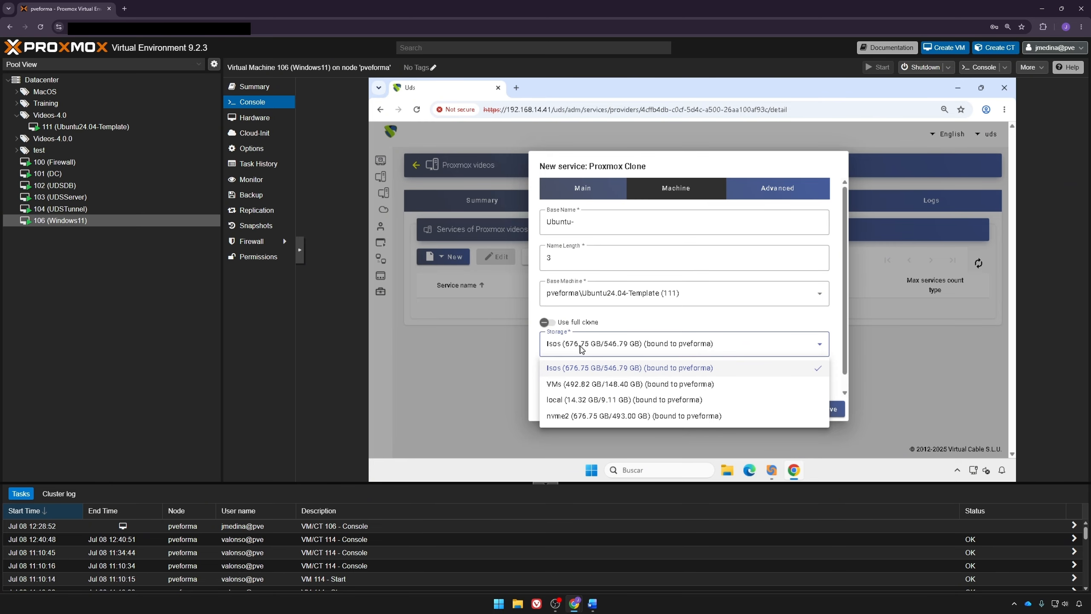
pyautogui.click(571, 384)
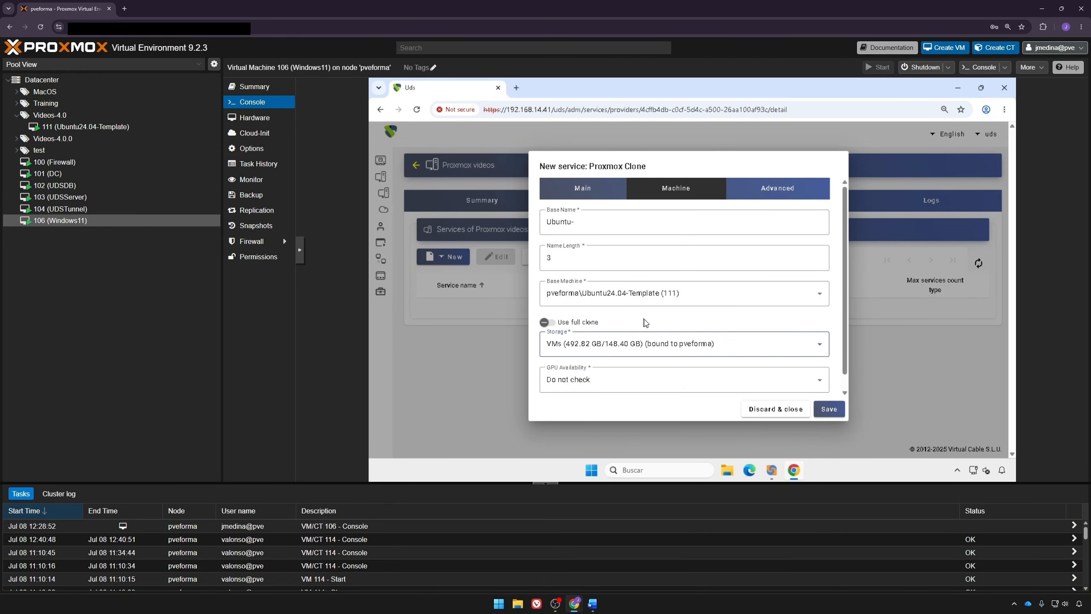
pyautogui.click(643, 387)
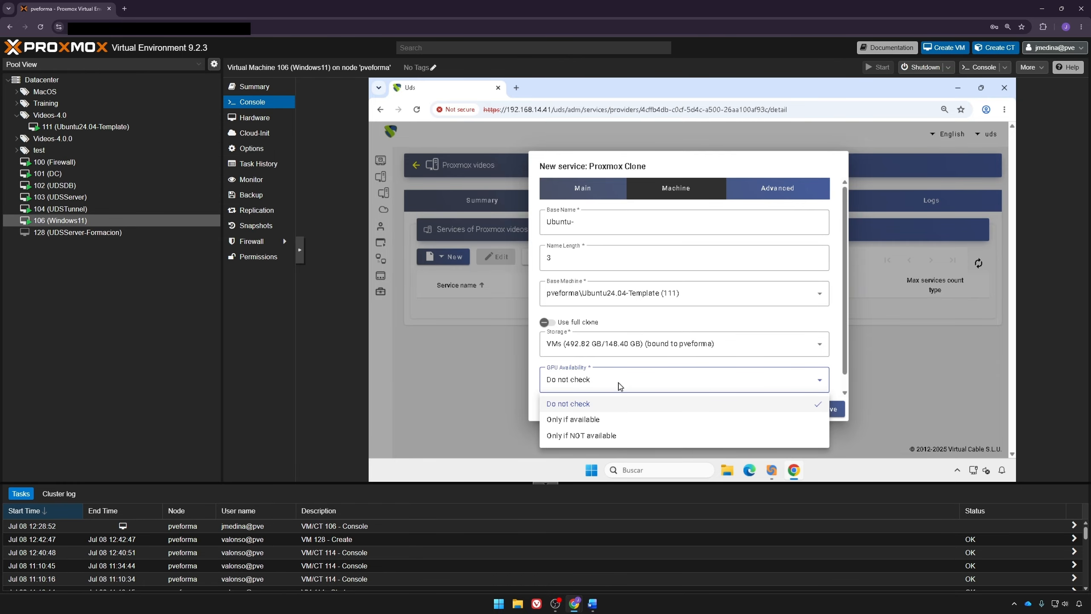
pyautogui.click(619, 386)
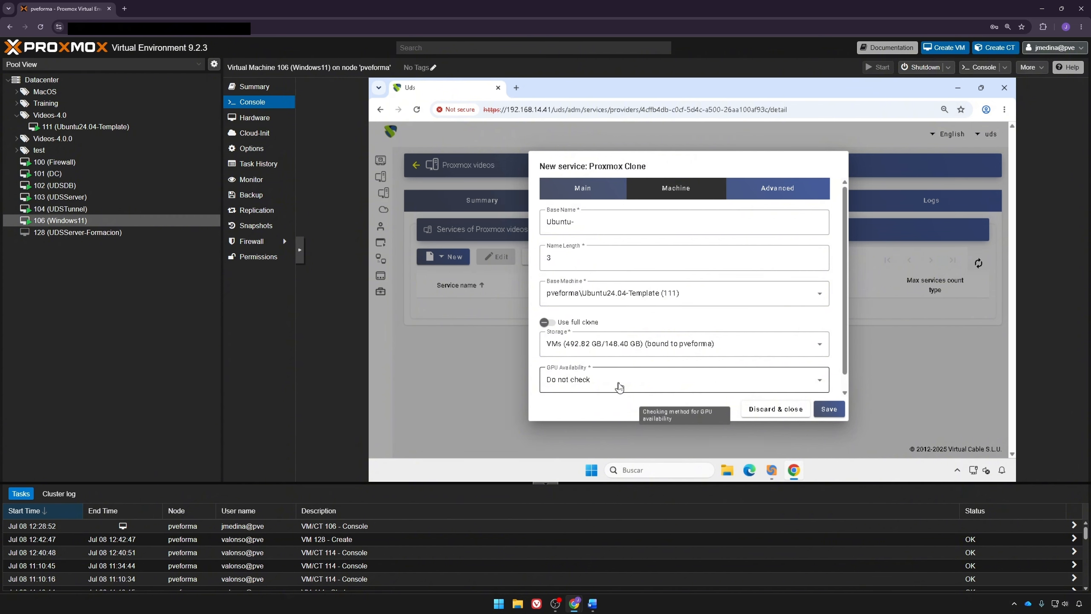
# Step: In the Advanced settings, keep duplicates removed and set Put back to cache to No
pyautogui.click(773, 190)
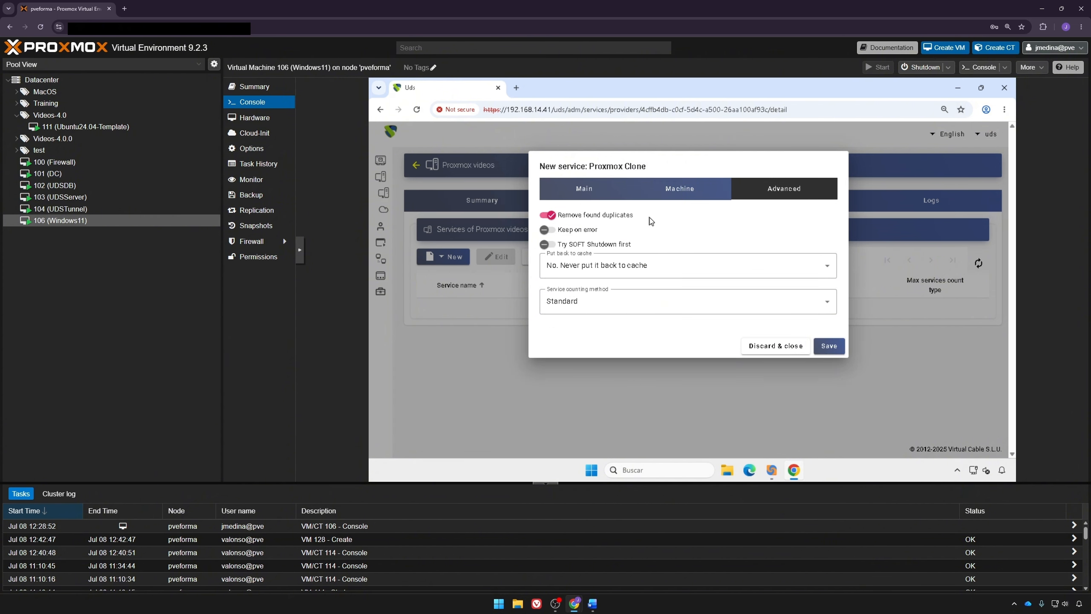
pyautogui.moveTo(650, 218)
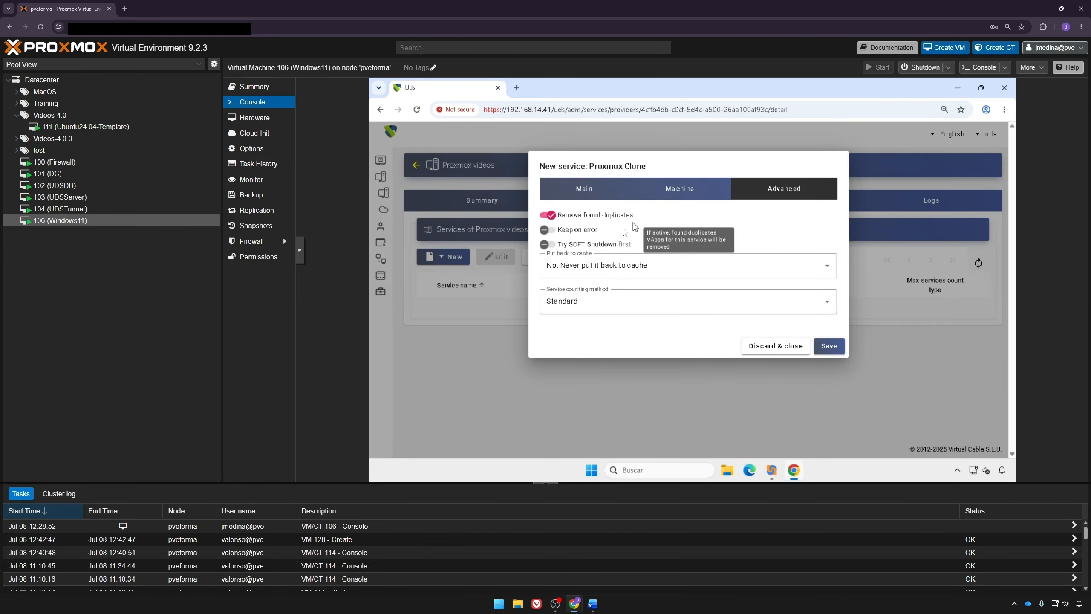
pyautogui.moveTo(621, 234)
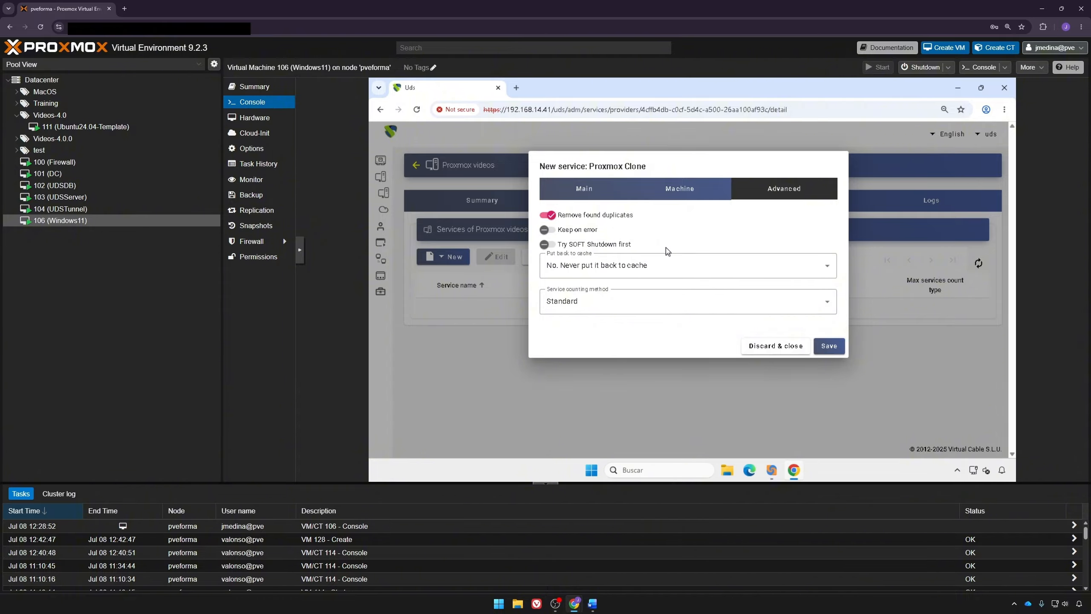
pyautogui.moveTo(666, 248)
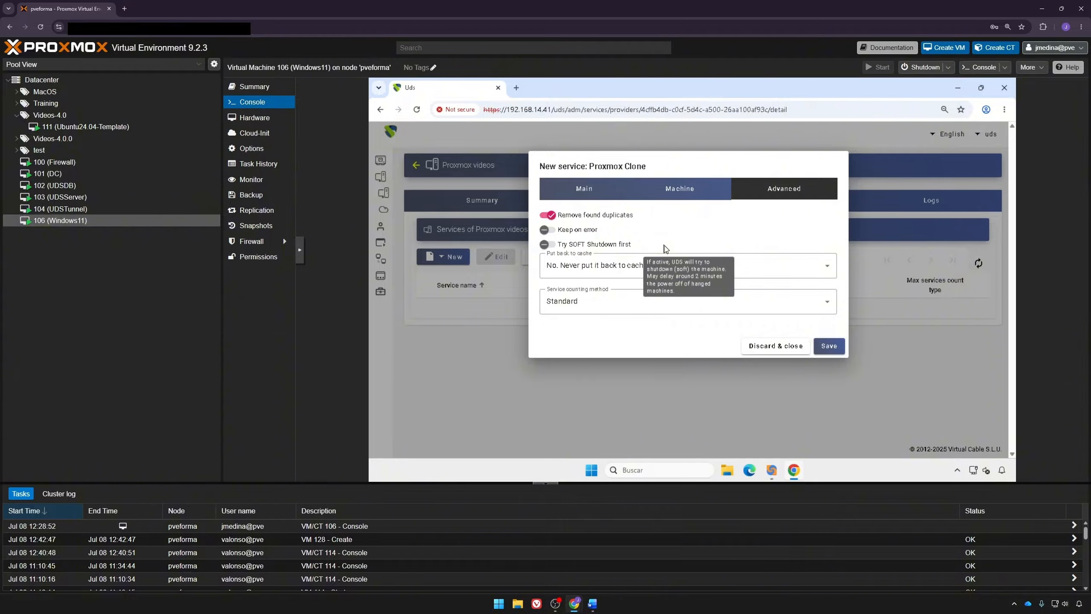
pyautogui.click(627, 273)
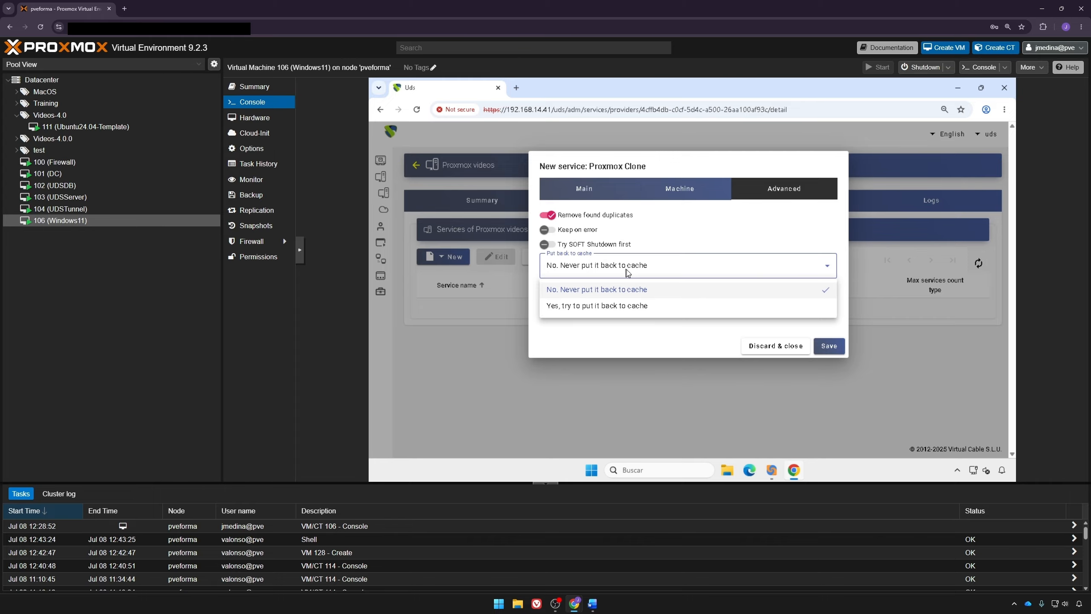
pyautogui.click(626, 273)
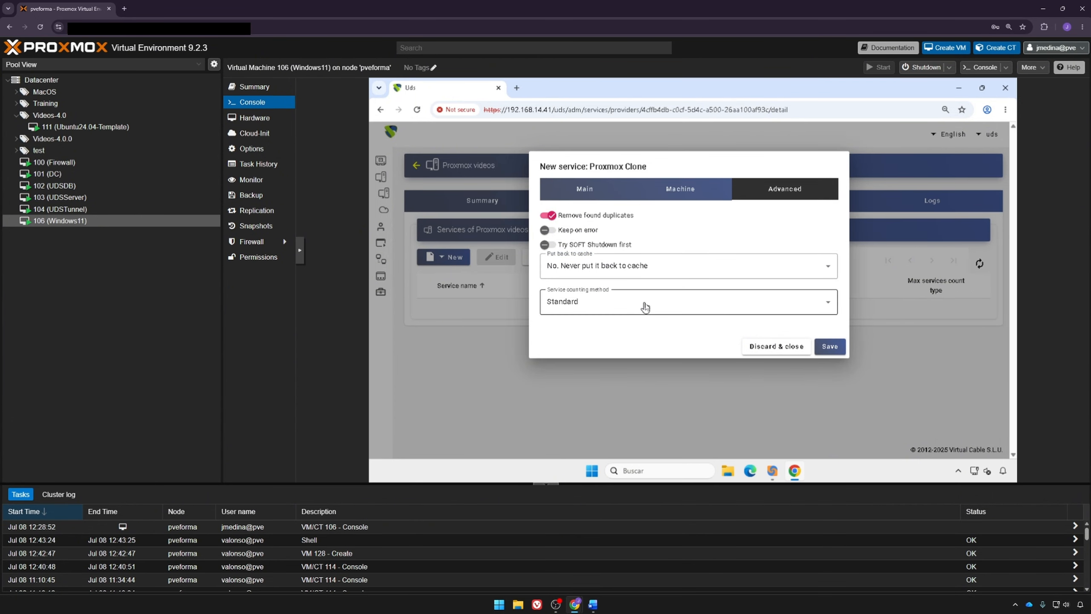
# Step: Keep the Standard service counting method and save the Ubuntu service clone
pyautogui.click(645, 306)
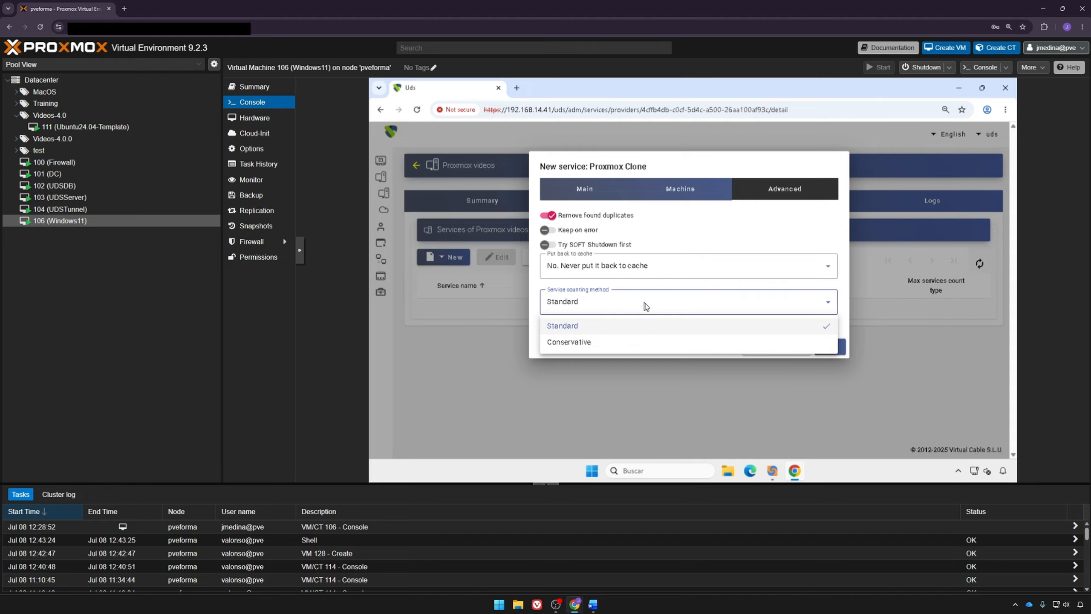
pyautogui.click(646, 308)
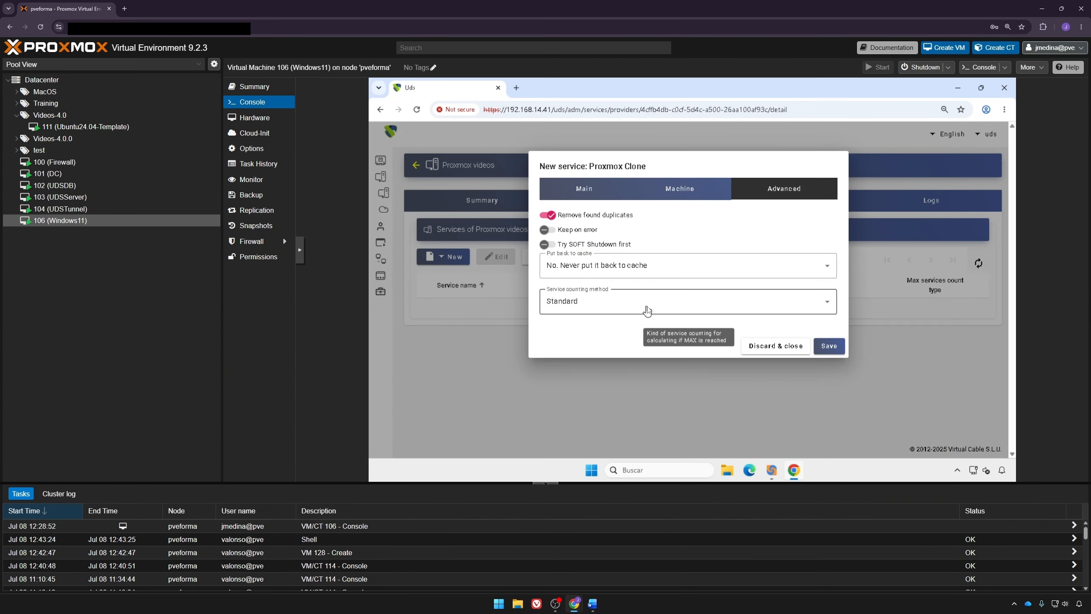
pyautogui.click(827, 346)
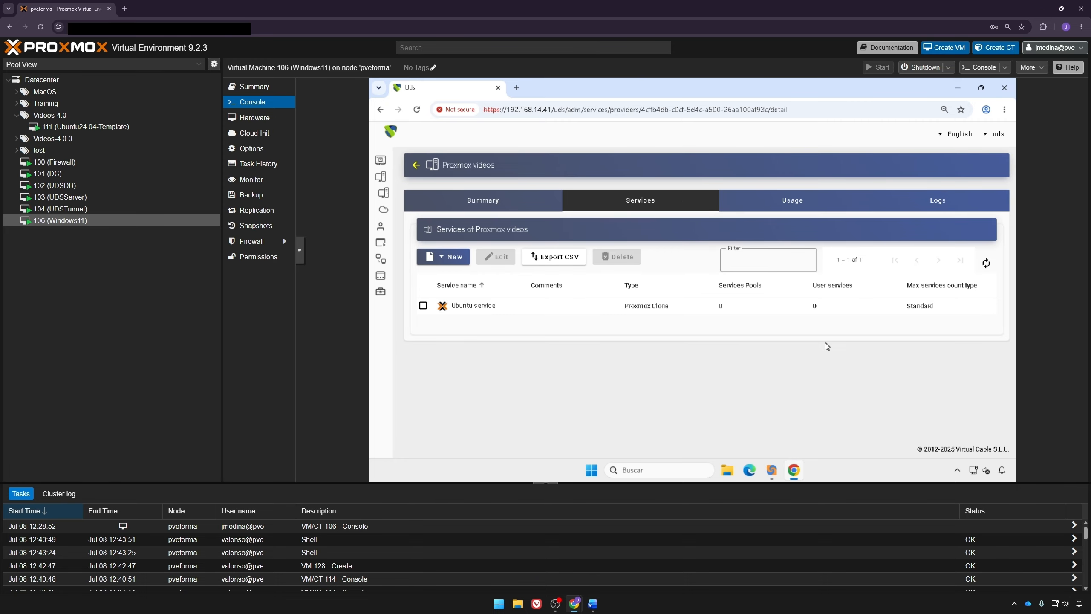
# Step: Open the internal authenticator under Authentication > Authenticators and view its groups, including admins
pyautogui.click(413, 194)
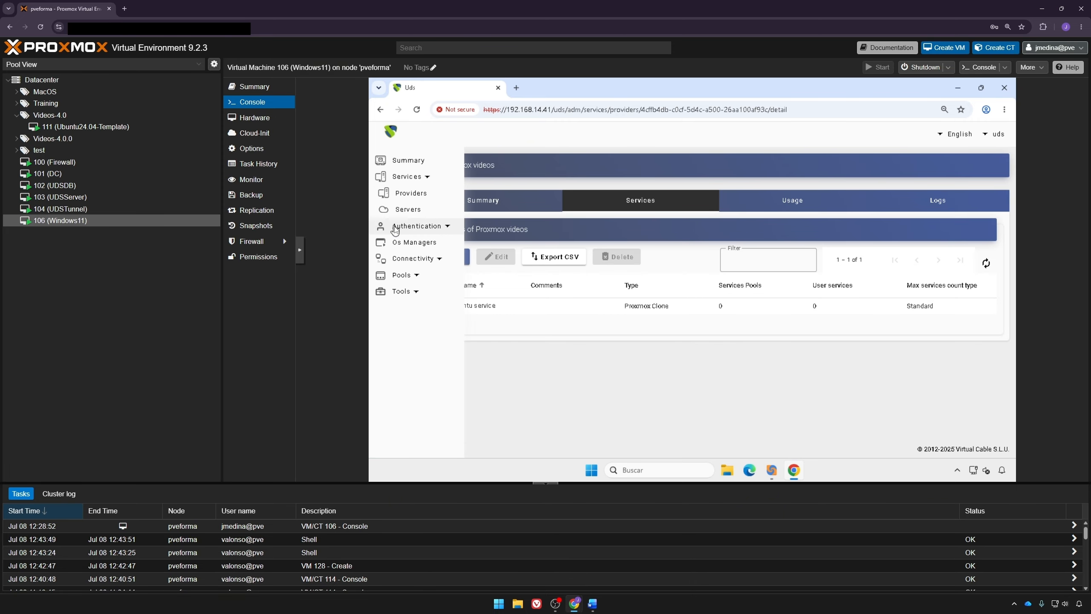
pyautogui.click(410, 209)
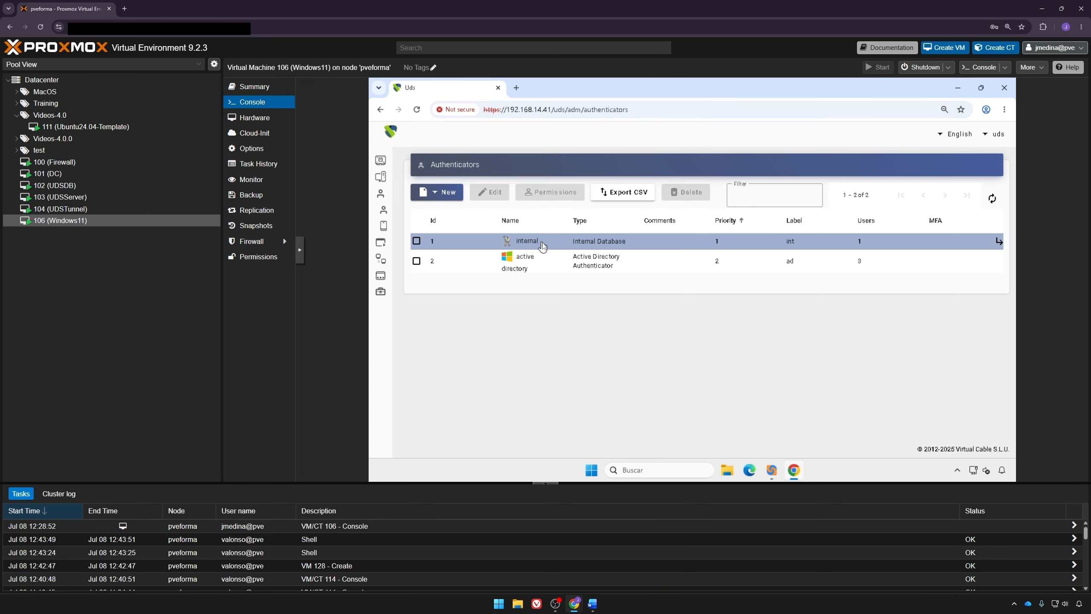
pyautogui.doubleClick(542, 245)
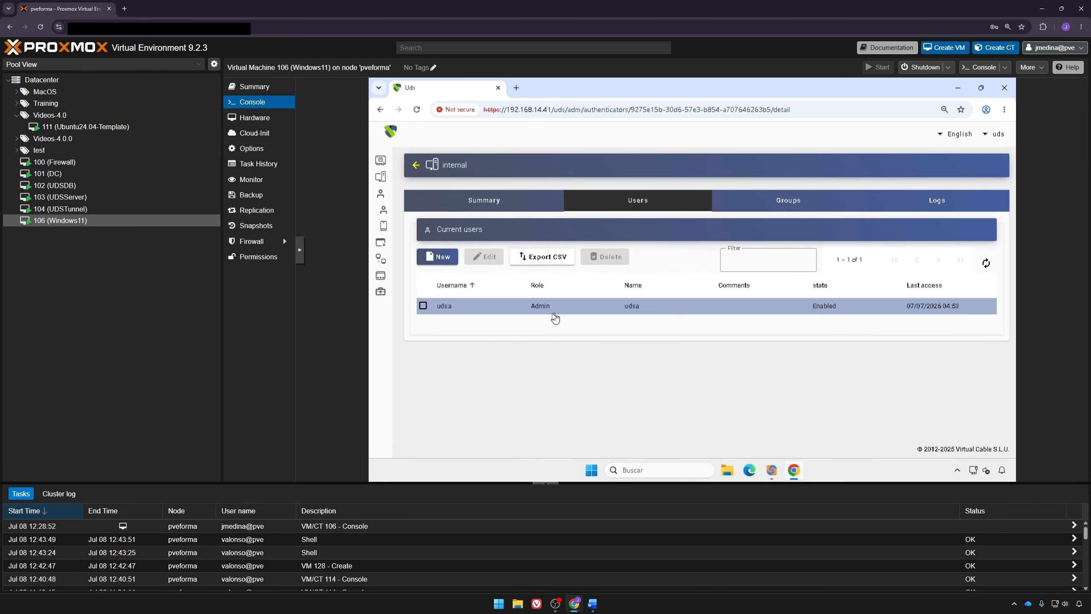
pyautogui.click(751, 208)
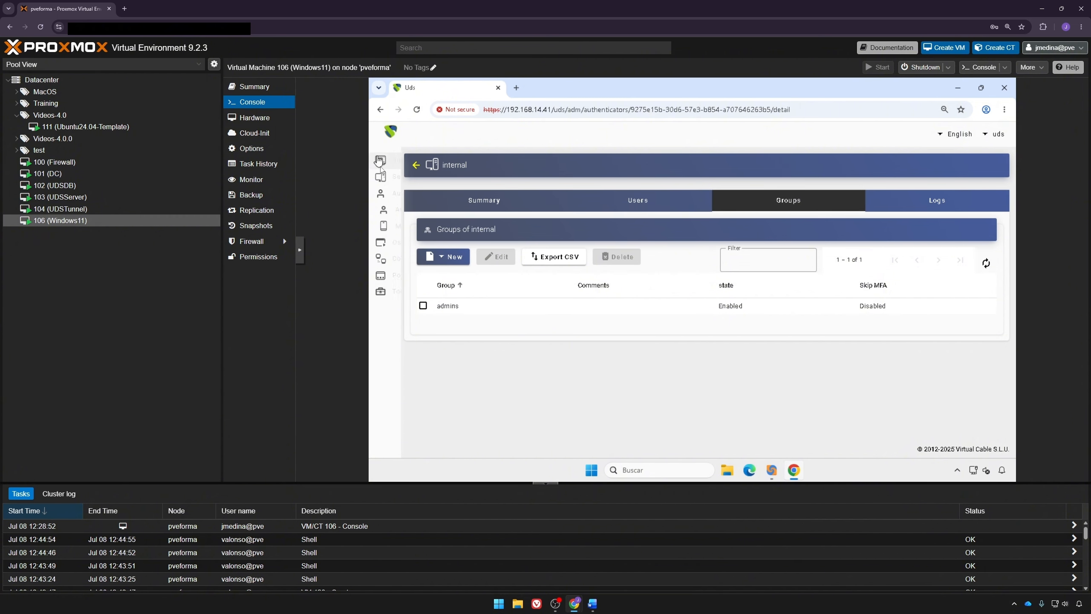
# Step: Start a new Linux OS Manager named 'Ubuntu OS Manager'
pyautogui.moveTo(383, 210)
pyautogui.click(414, 243)
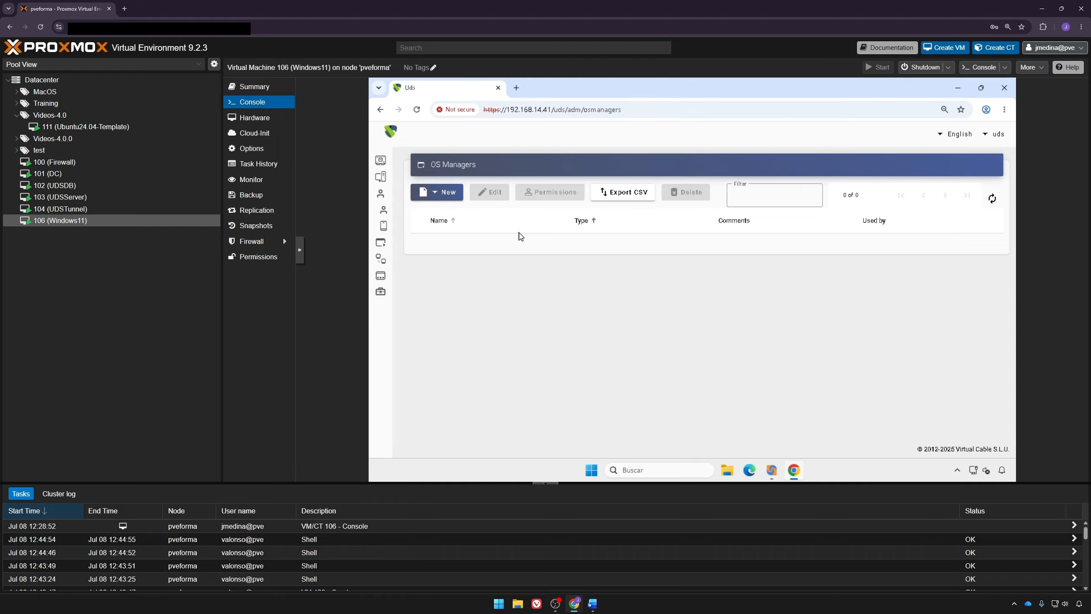
pyautogui.click(454, 193)
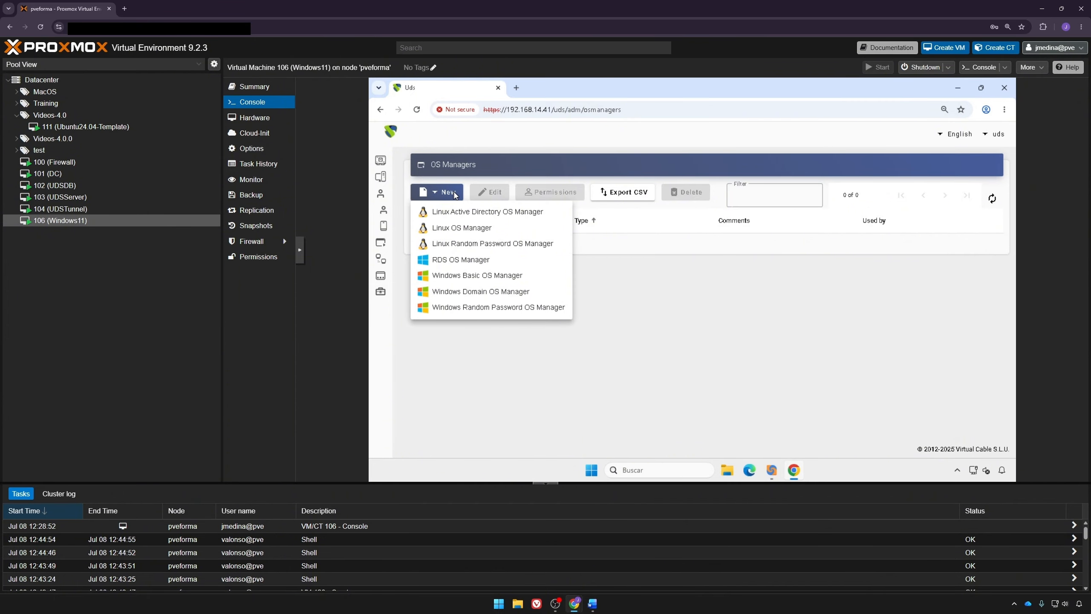
pyautogui.click(460, 229)
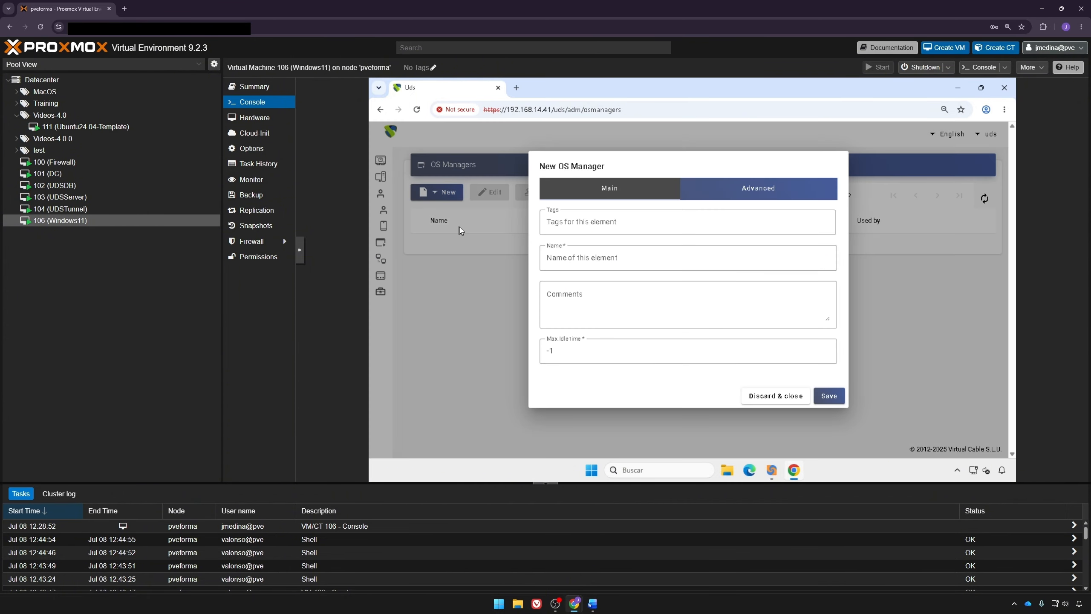
pyautogui.click(559, 256)
pyautogui.write('Ubuntu OS Manager')
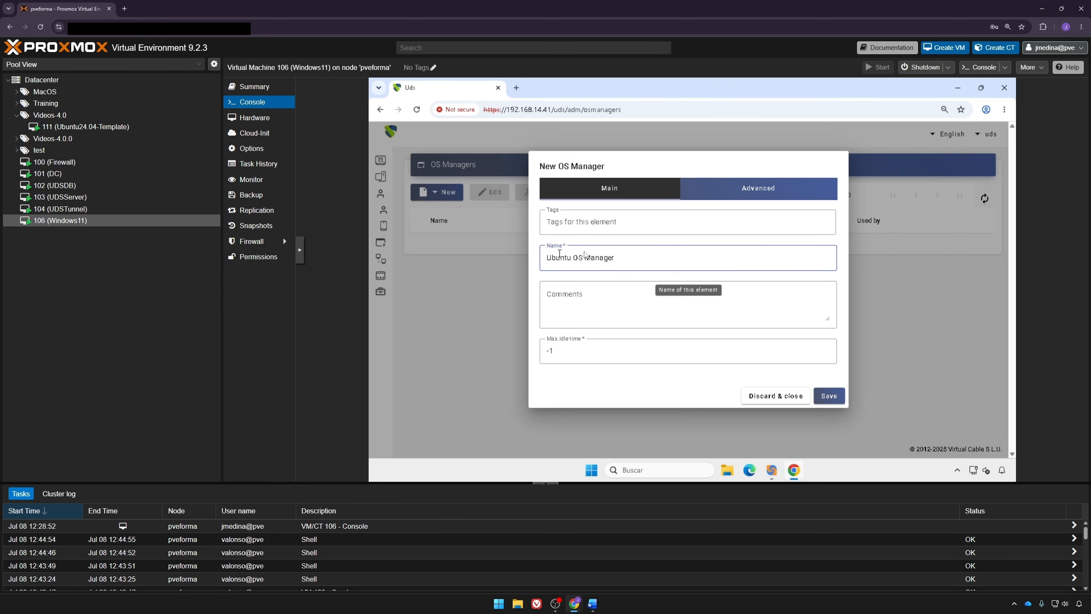
# Step: Set logout action to Remove service and max idle time to 300, then save
pyautogui.click(705, 196)
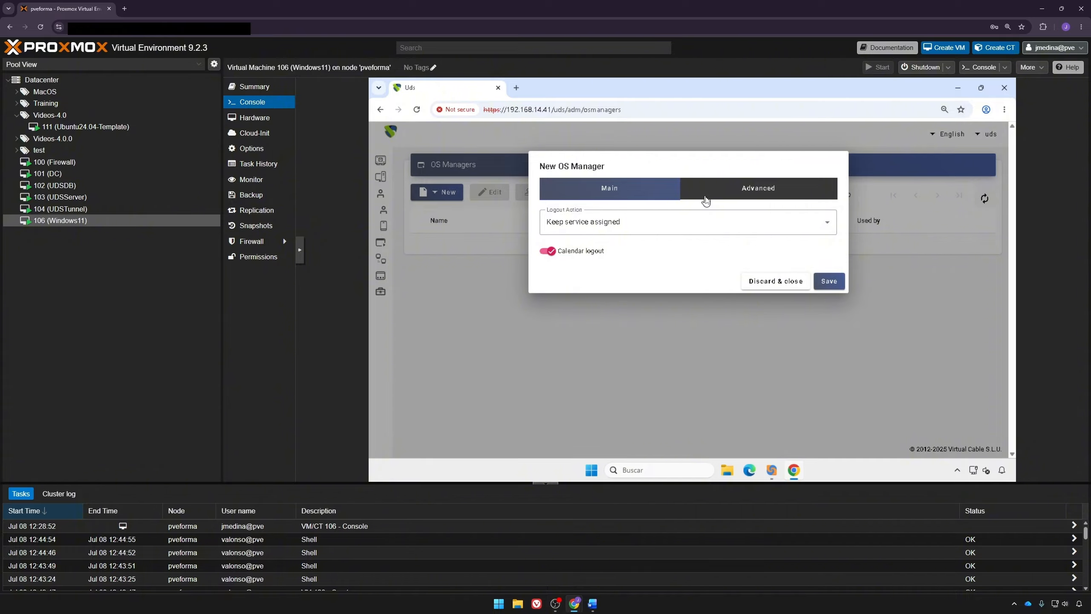
pyautogui.click(684, 220)
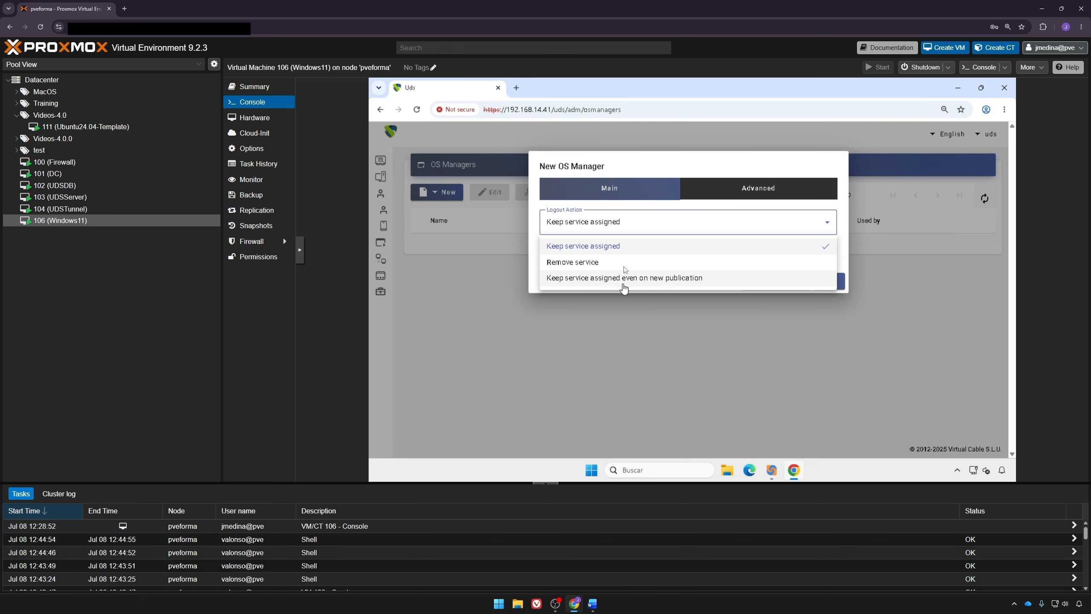
pyautogui.click(616, 264)
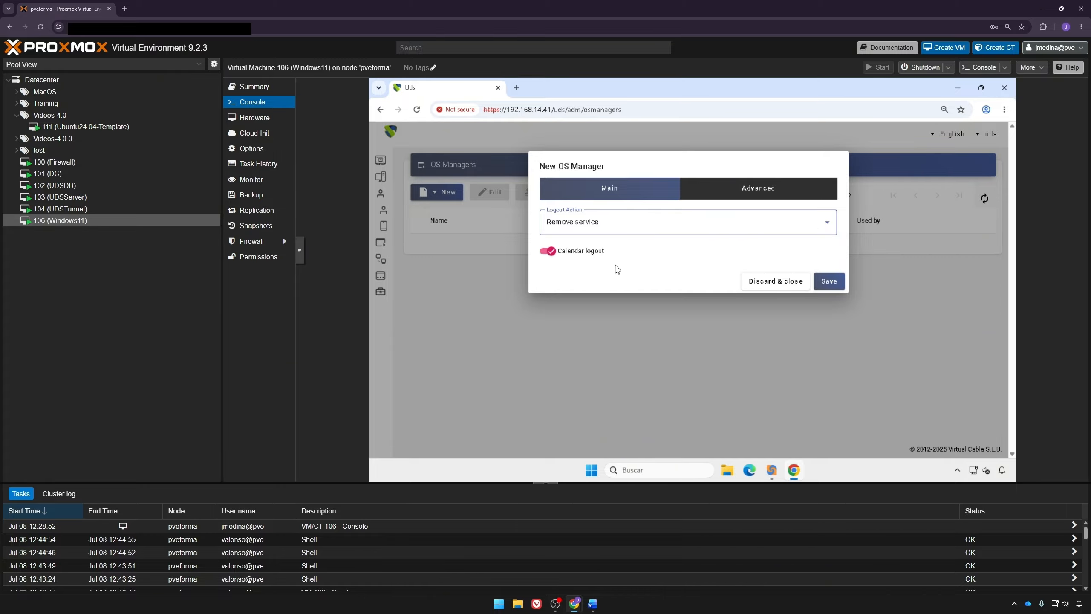
pyautogui.click(603, 197)
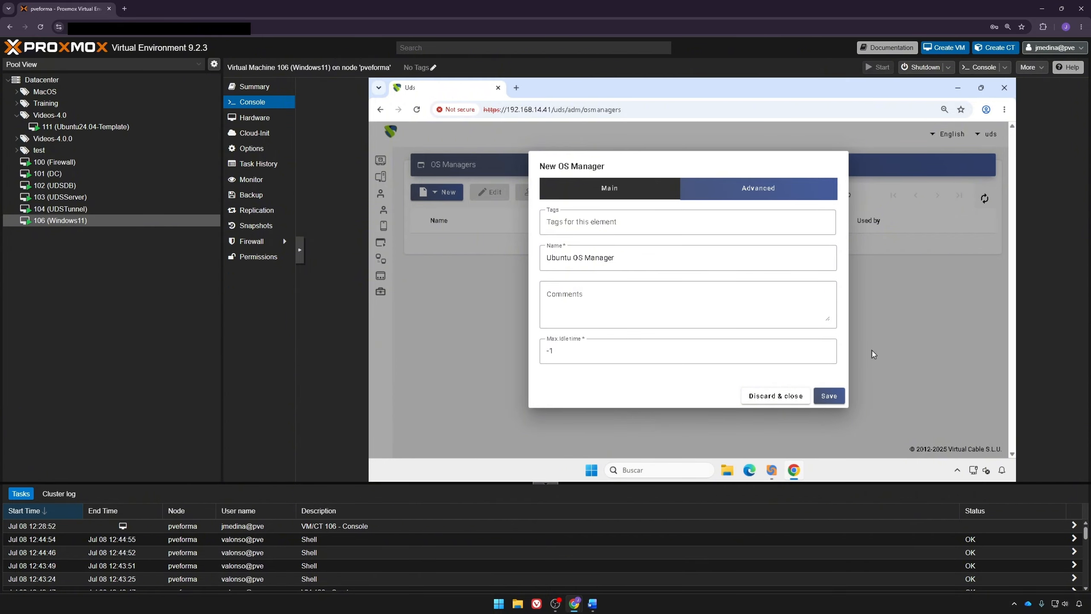
pyautogui.moveTo(631, 353); pyautogui.dragTo(474, 355)
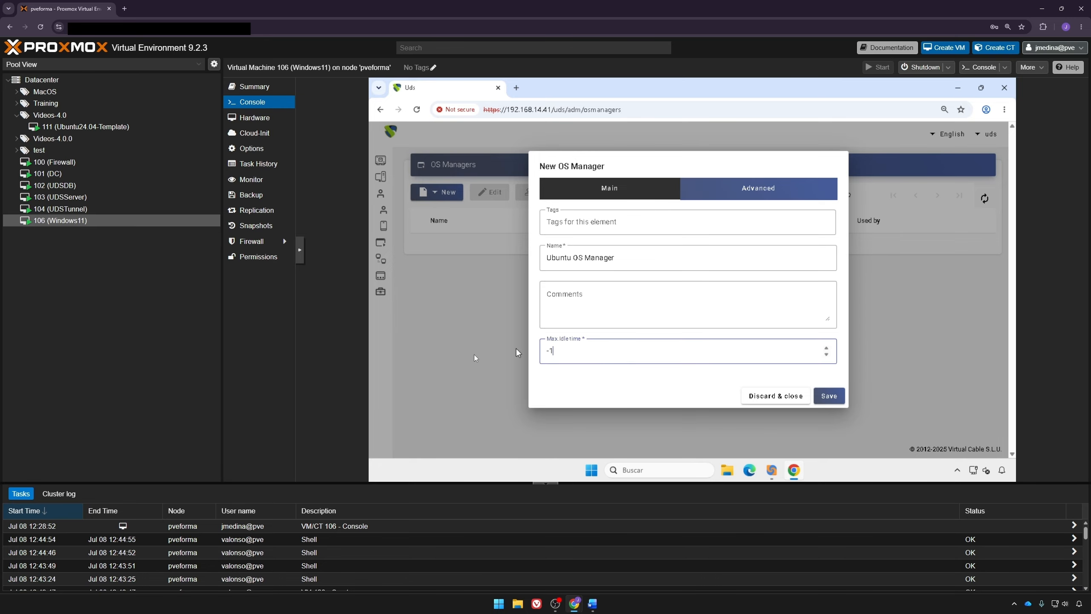
pyautogui.write('300')
pyautogui.click(829, 396)
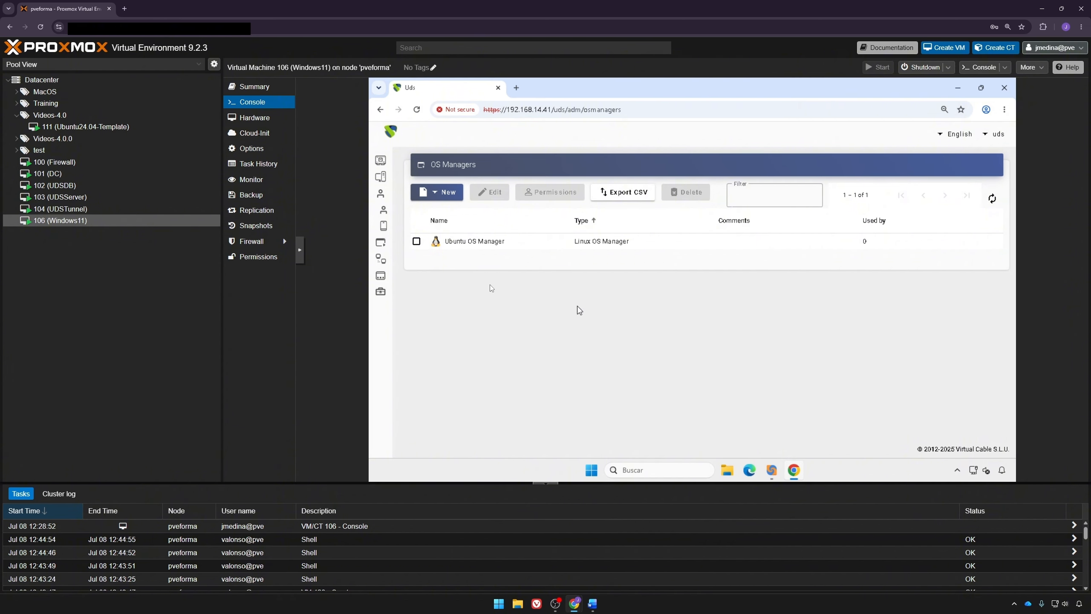
# Step: Under Connectivity > Tunnels, add 'Tunel HTML5' with host 192.168.14.47 and port 10443
pyautogui.moveTo(384, 245)
pyautogui.click(408, 258)
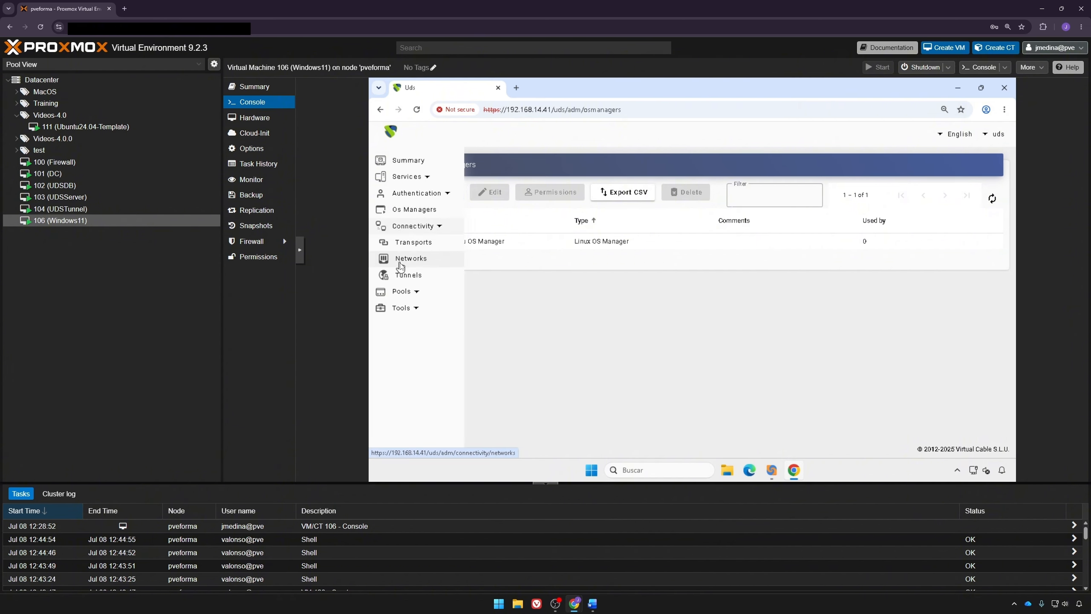
pyautogui.click(410, 277)
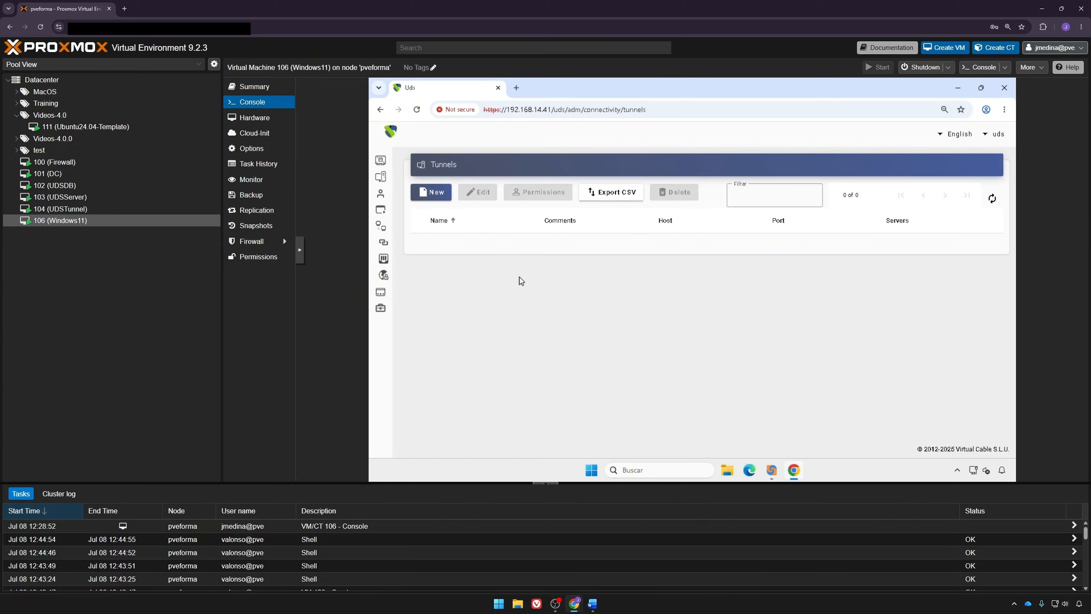
pyautogui.click(435, 191)
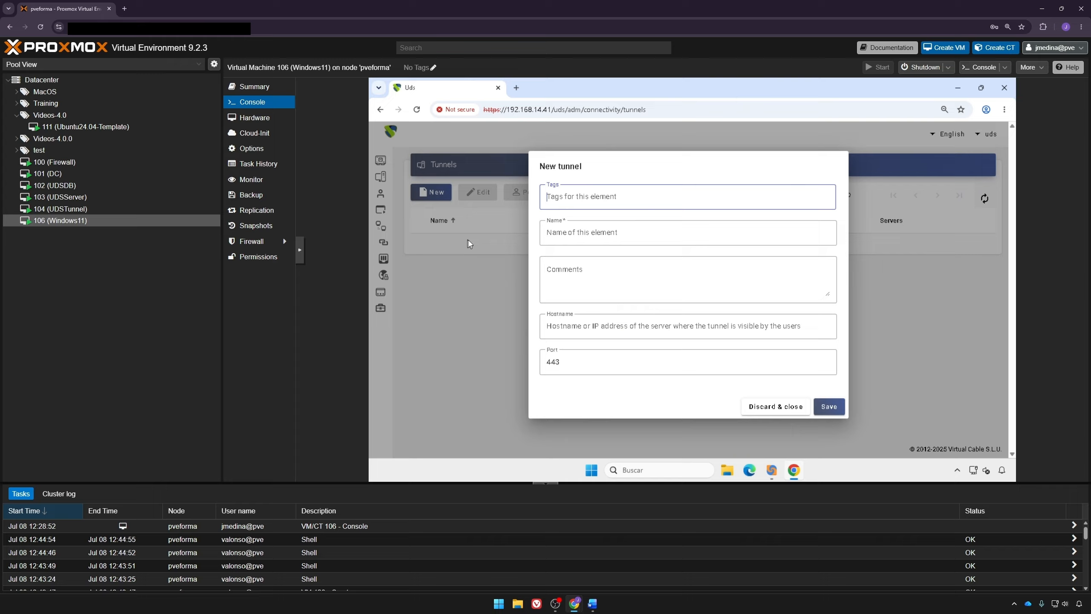
pyautogui.click(670, 227)
pyautogui.write('T')
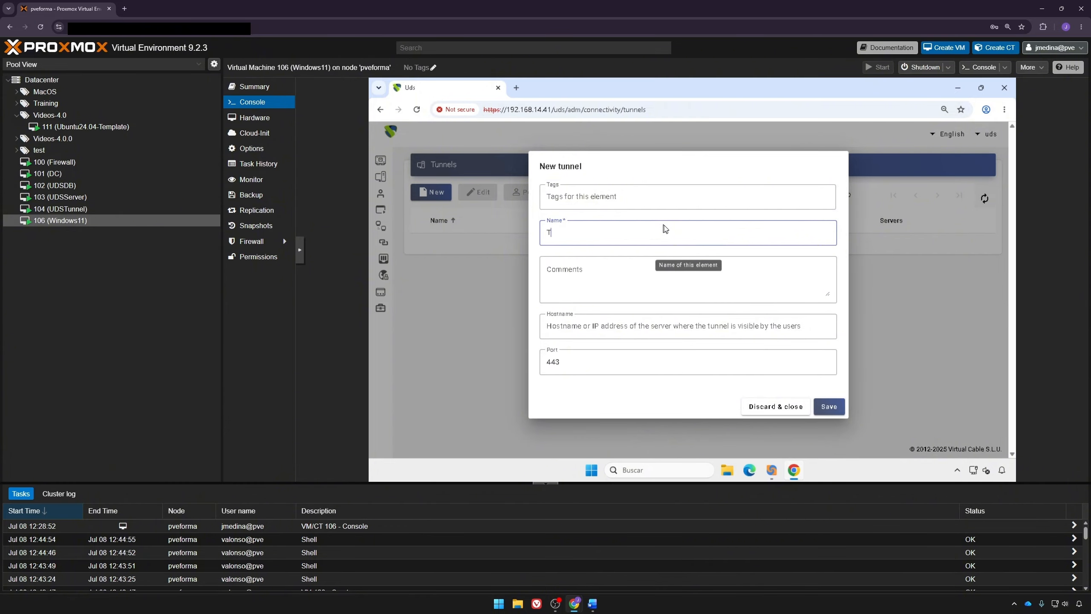
pyautogui.write('unel HTML5')
pyautogui.click(642, 325)
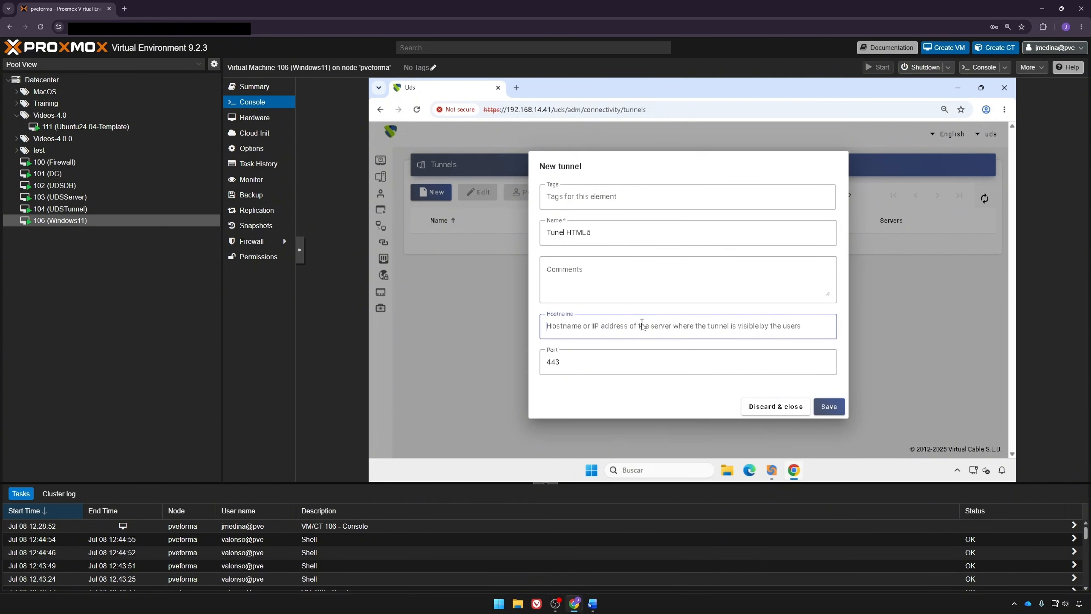
pyautogui.write('192.1')
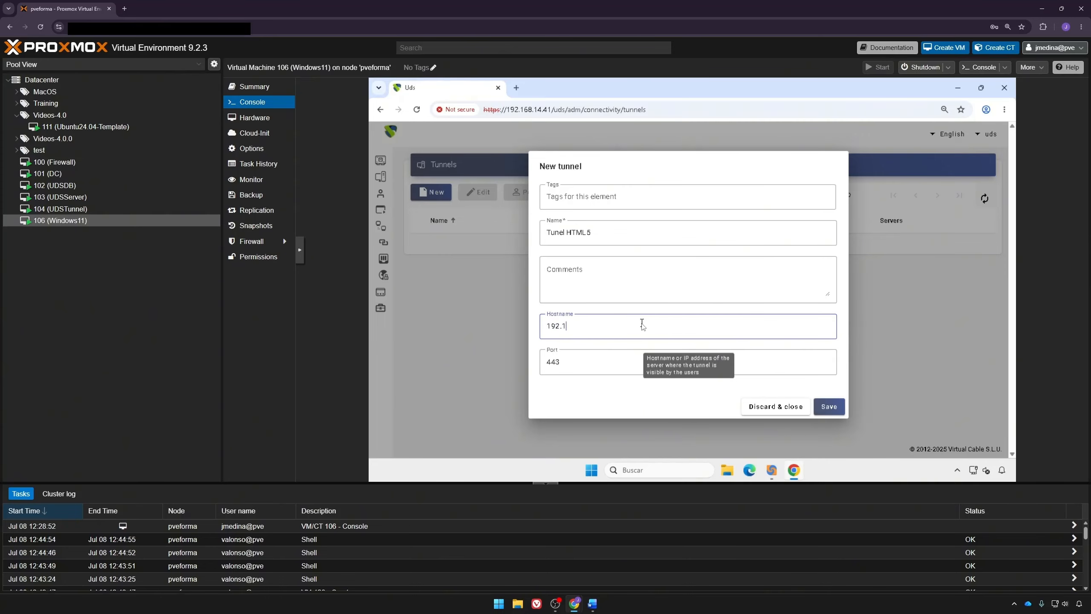
pyautogui.write('68.14.47')
pyautogui.press('Tab')
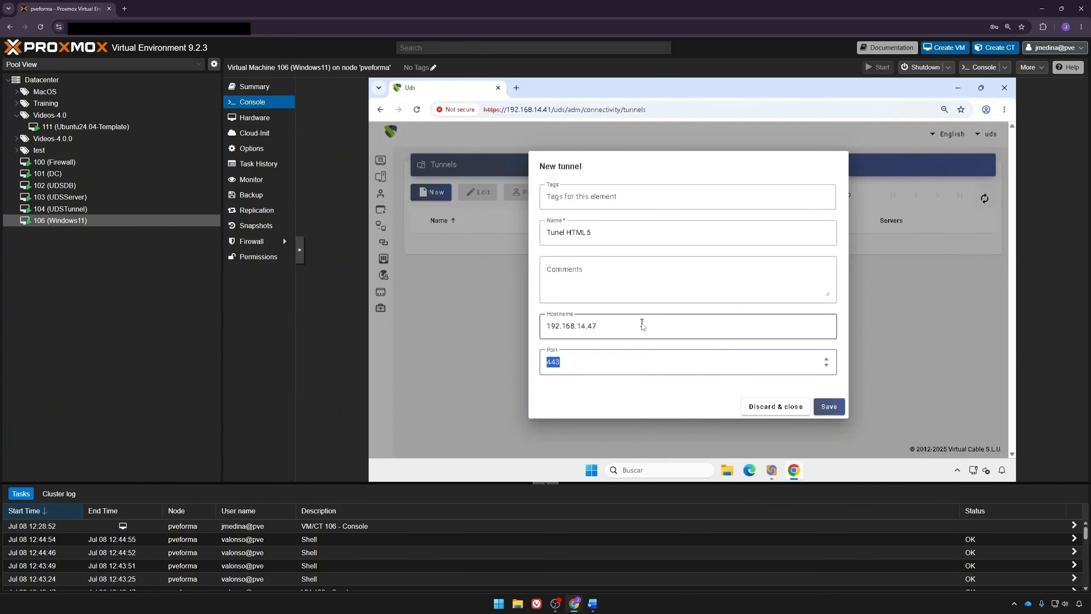
pyautogui.press('Left')
pyautogui.click(823, 404)
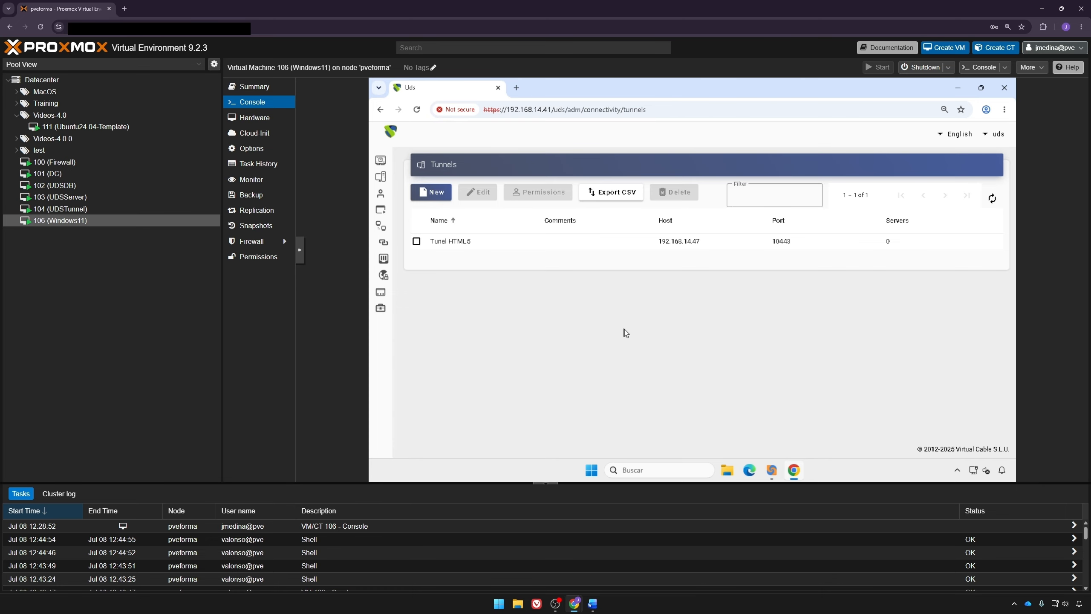
# Step: Create a new direct RDP transport named 'RDP Transport'
pyautogui.click(383, 245)
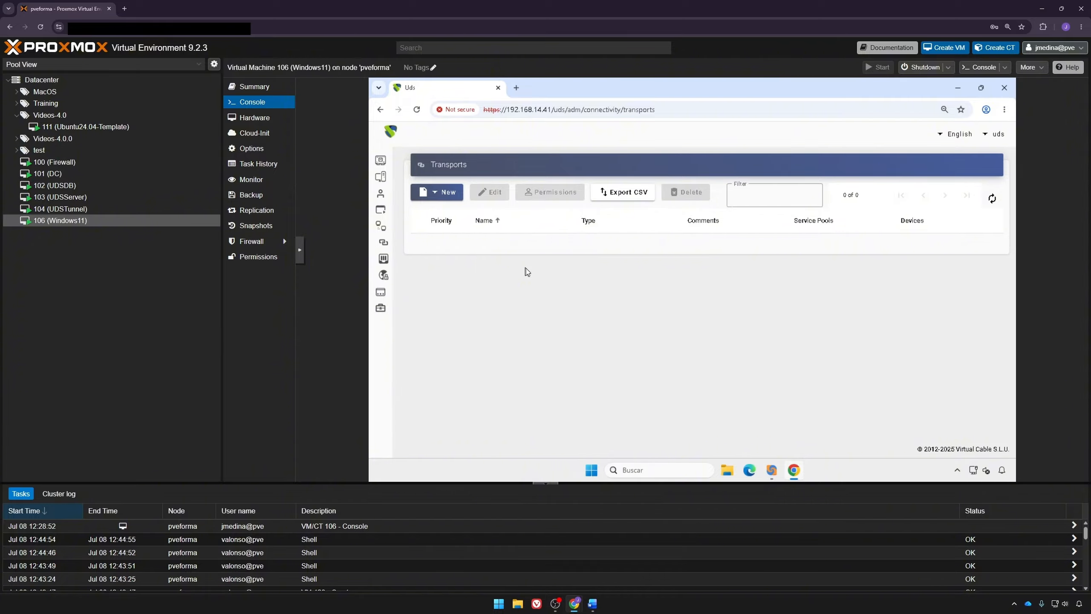
pyautogui.click(421, 189)
pyautogui.moveTo(458, 216)
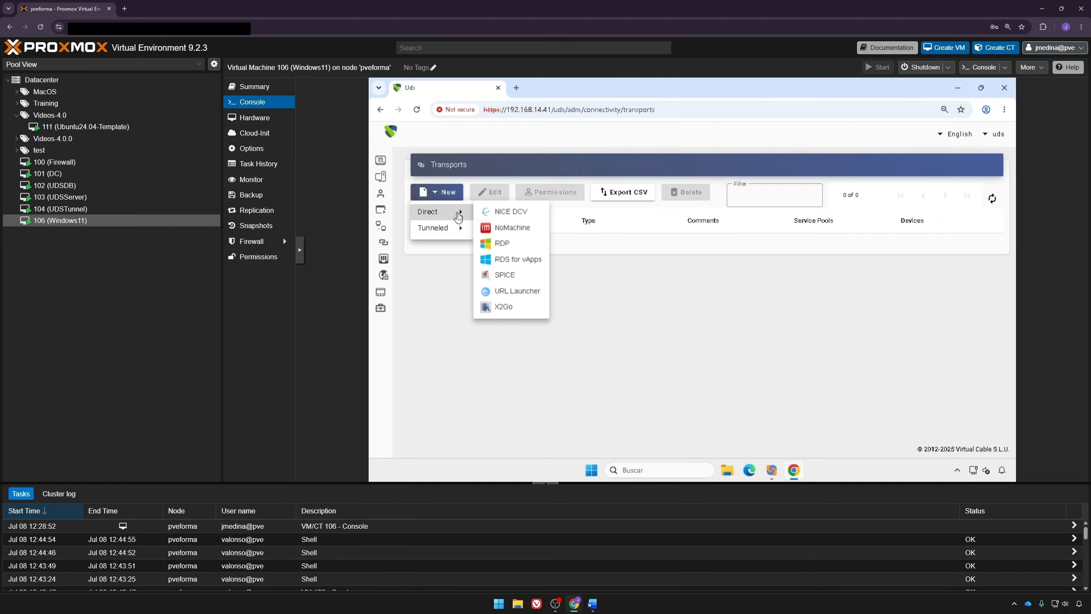
pyautogui.click(502, 243)
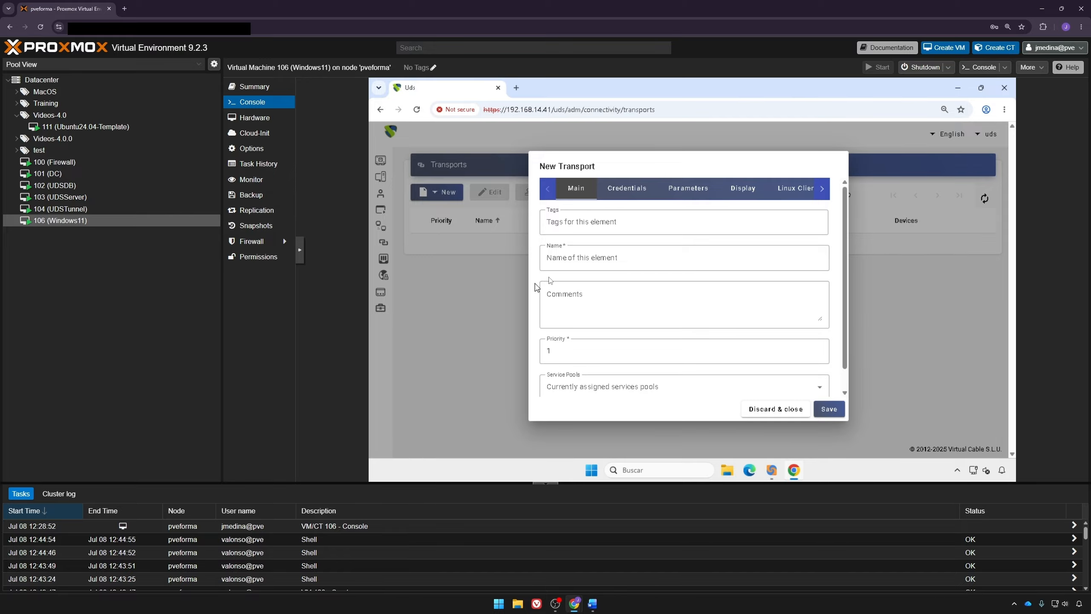
pyautogui.click(593, 258)
pyautogui.write('RD')
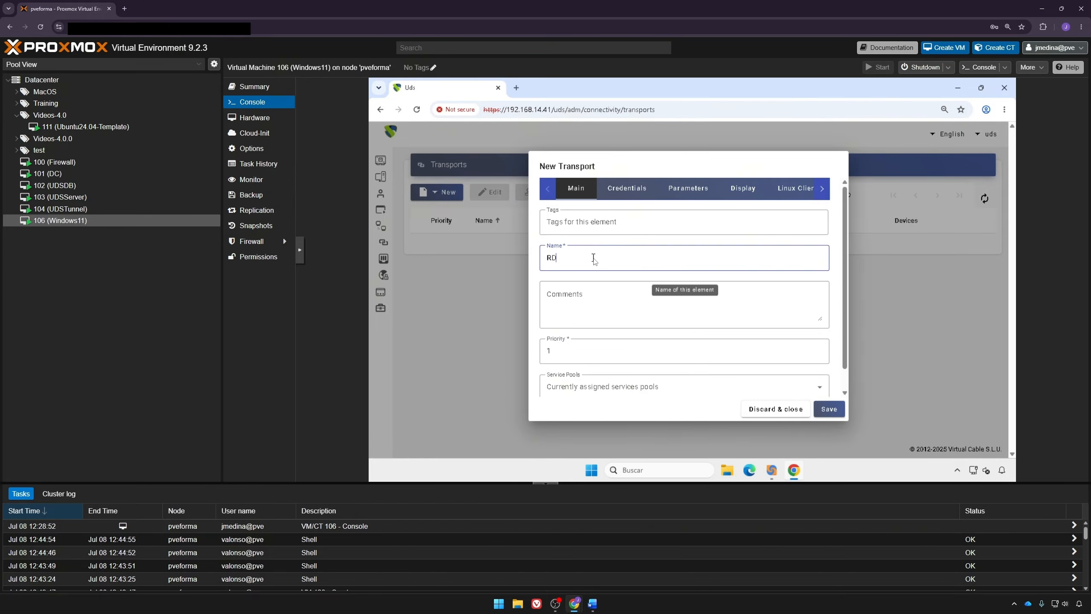
pyautogui.write('P Transport')
# Step: Give the transport a fixed username and password with Without Domain enabled
pyautogui.click(633, 192)
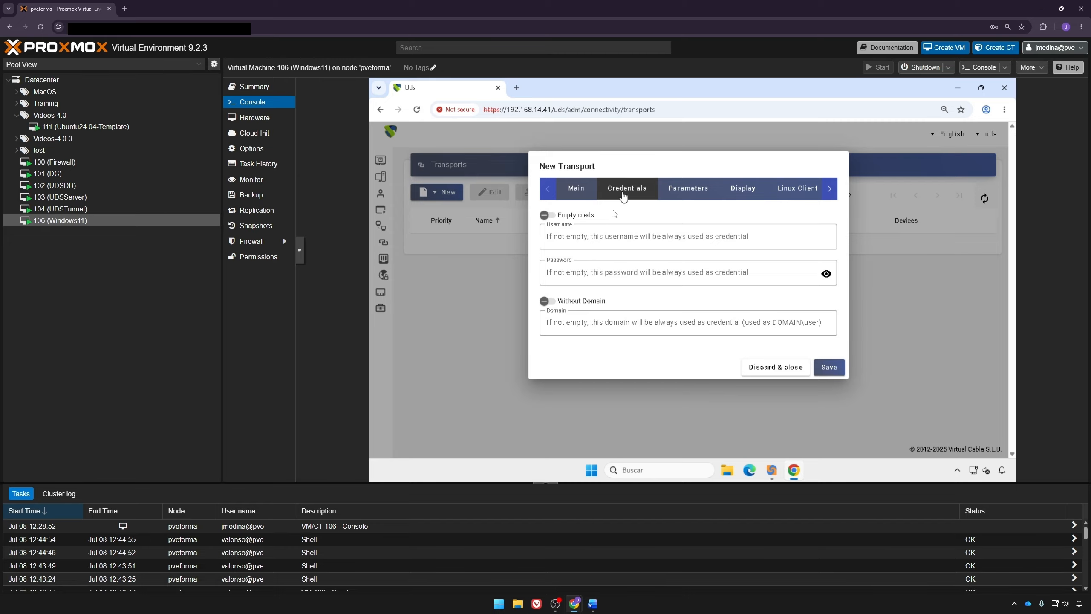
pyautogui.click(609, 241)
pyautogui.write('uds')
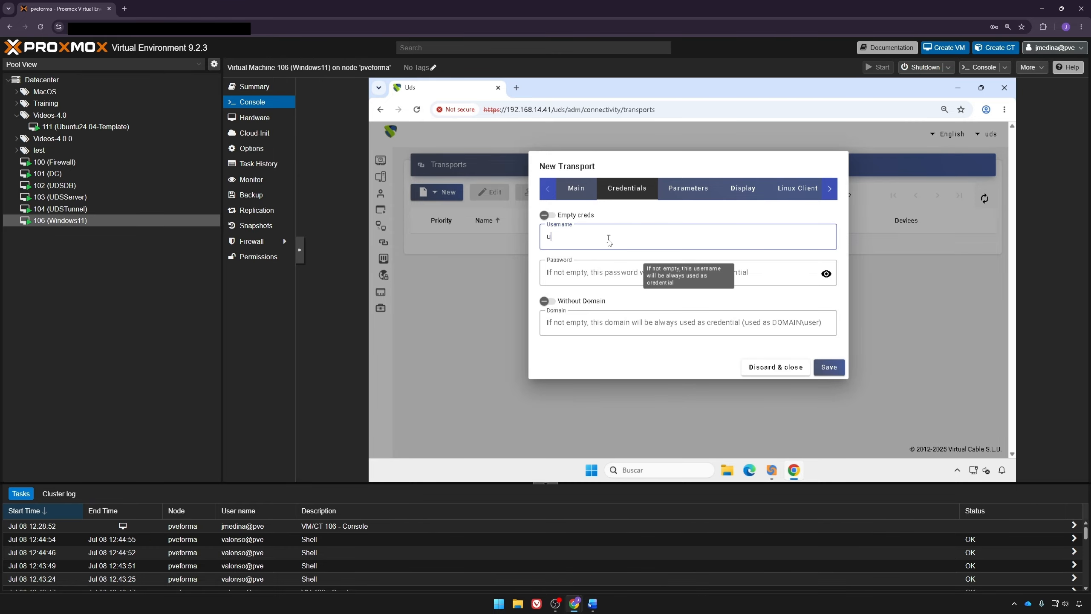
pyautogui.press('Tab')
pyautogui.write('uds')
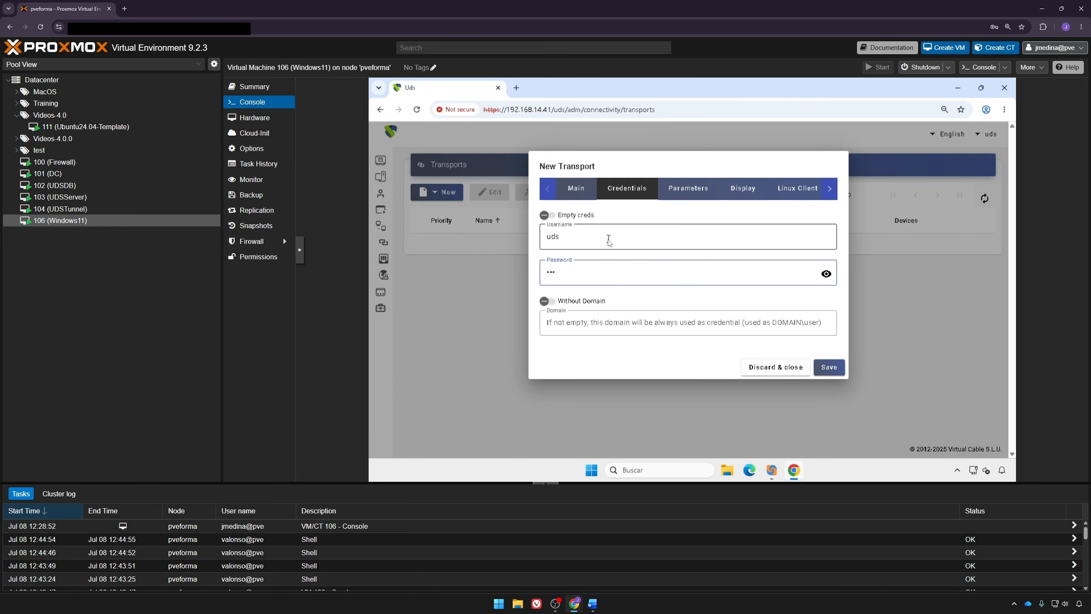
pyautogui.click(581, 302)
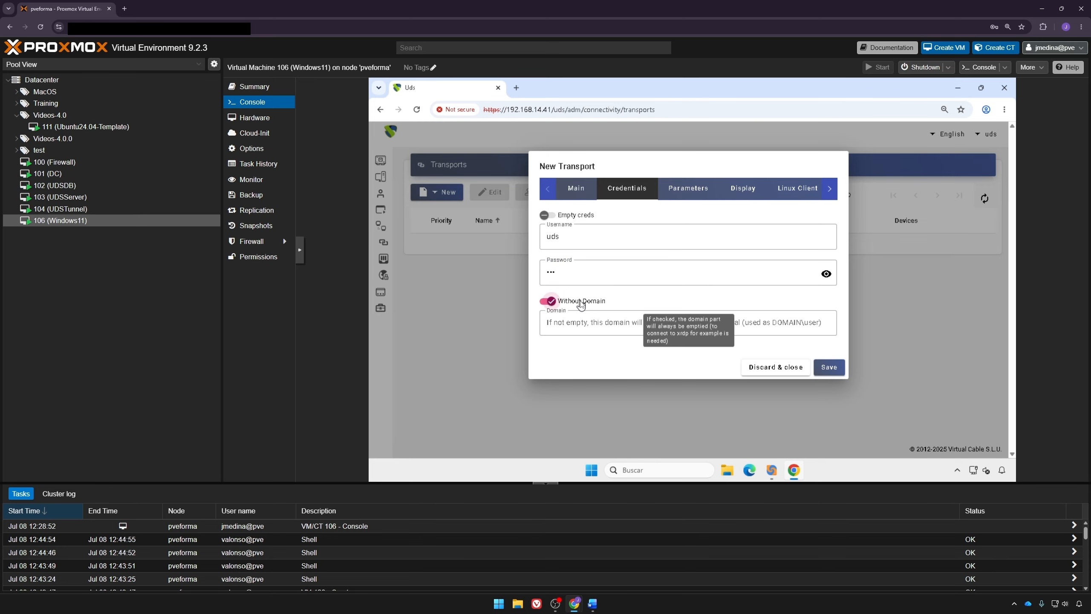
# Step: Review the parameters, display, Linux, Windows and advanced tabs, then save the RDP transport
pyautogui.click(685, 194)
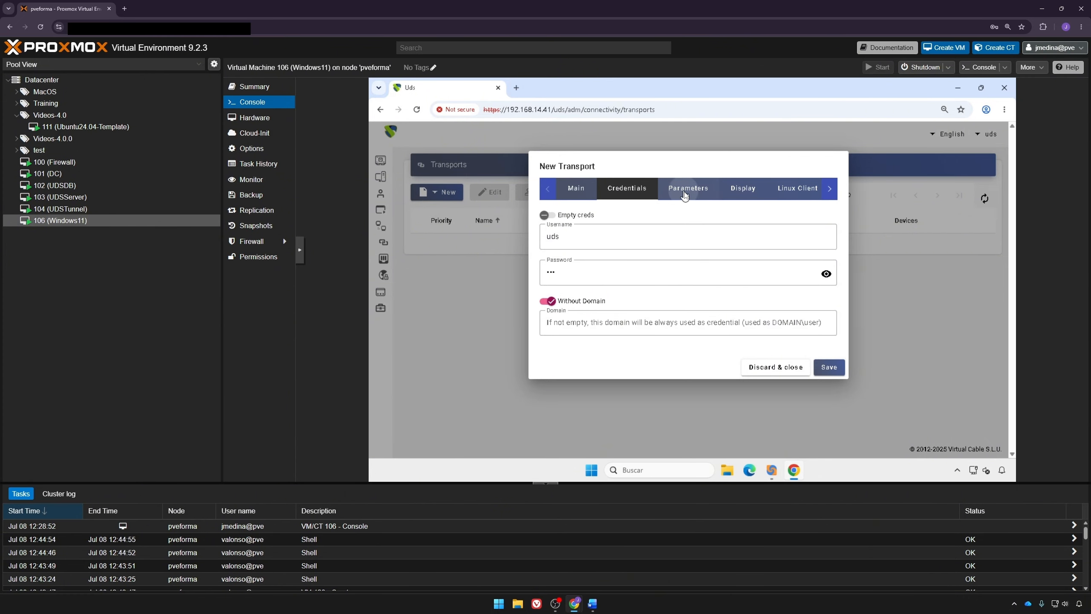
pyautogui.click(749, 196)
pyautogui.click(795, 190)
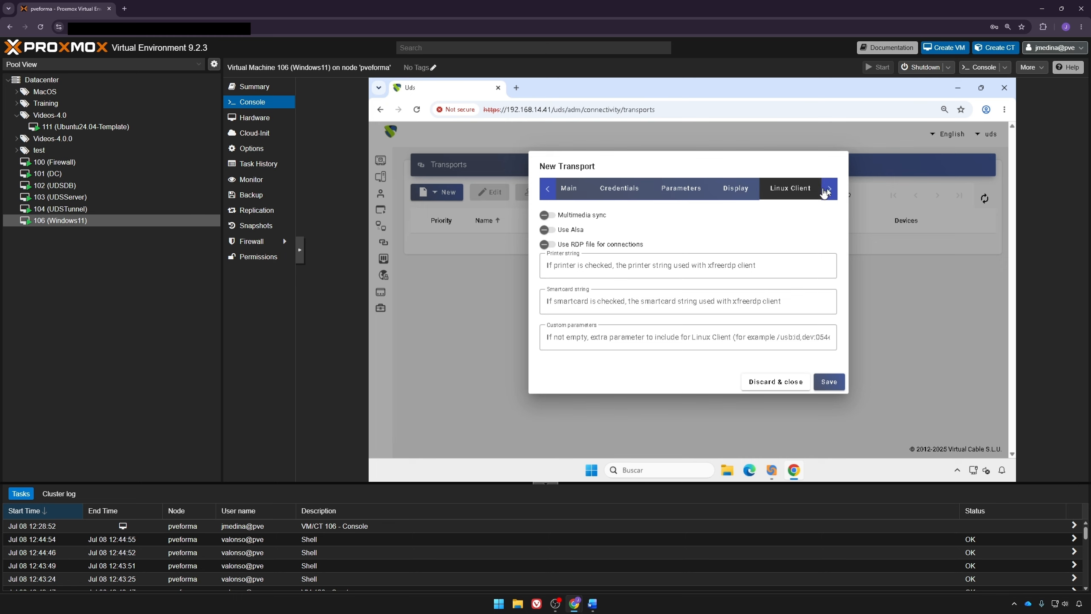
pyautogui.click(828, 190)
pyautogui.click(799, 191)
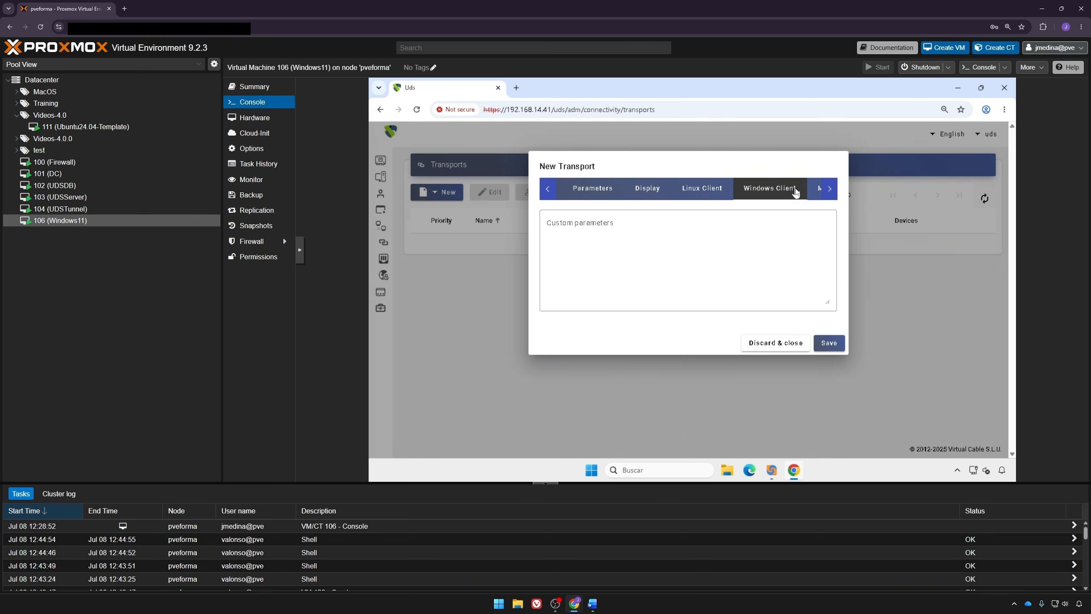
pyautogui.click(830, 189)
pyautogui.click(814, 191)
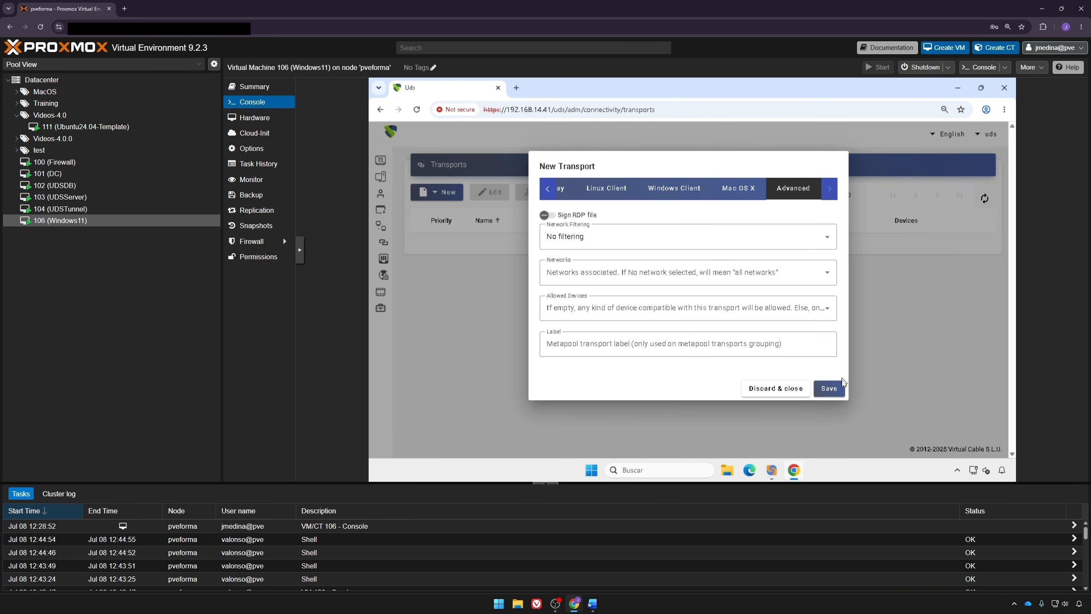
pyautogui.click(829, 389)
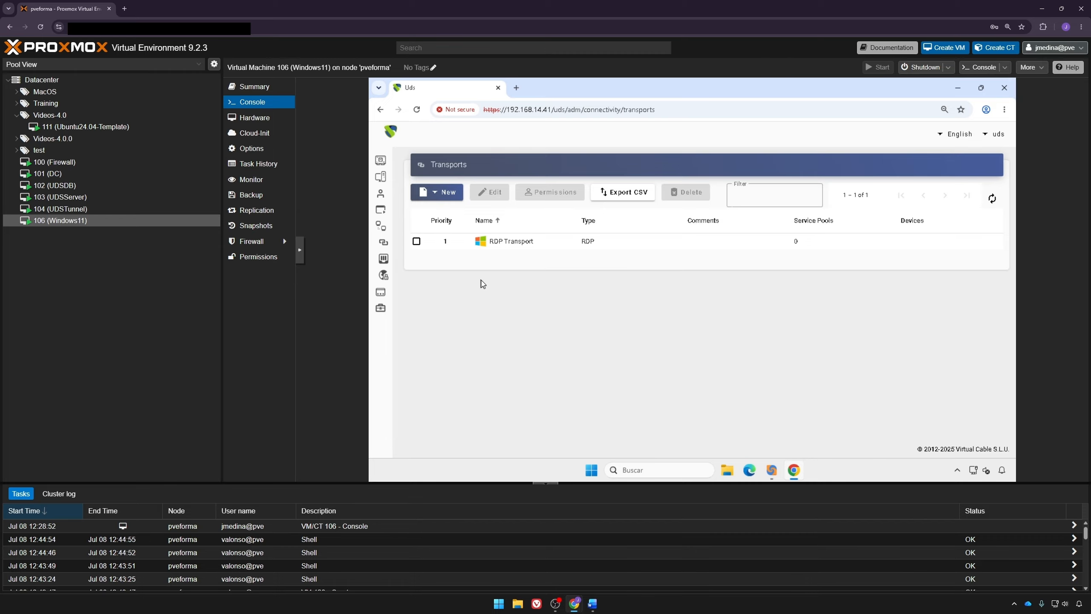
# Step: Create a tunneled HTML5 RDP transport named 'HTML5 Transport' with priority 2
pyautogui.click(442, 192)
pyautogui.moveTo(448, 237)
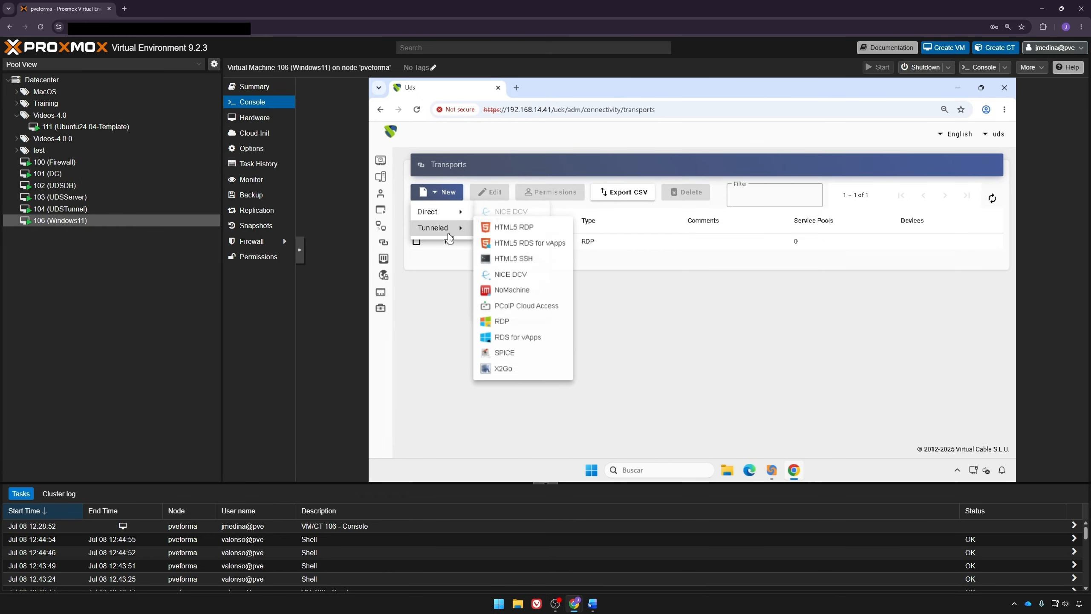
pyautogui.click(522, 231)
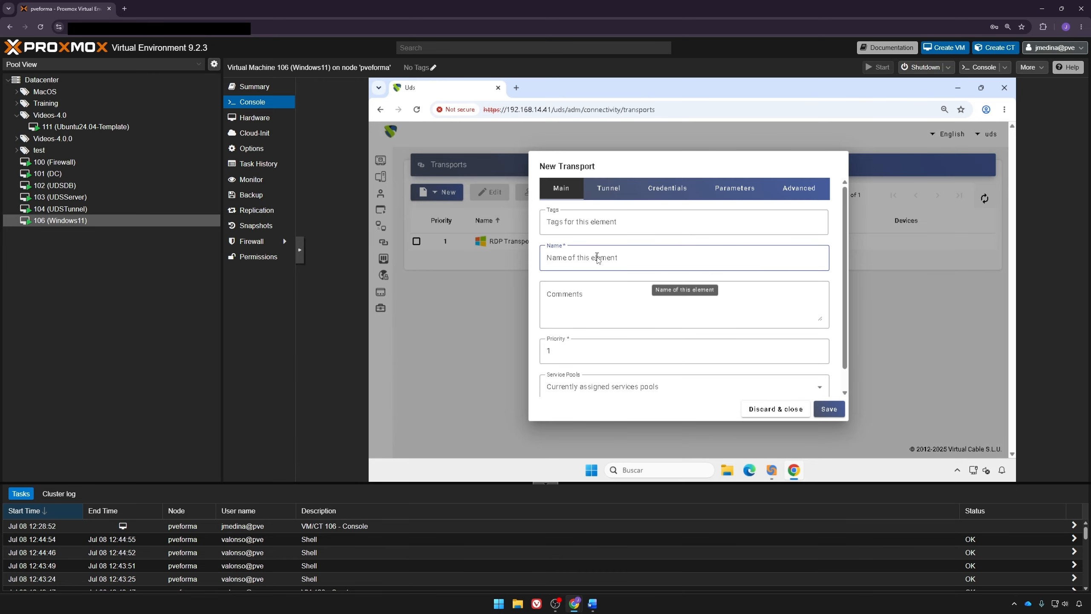
pyautogui.write('HTML5 Transport')
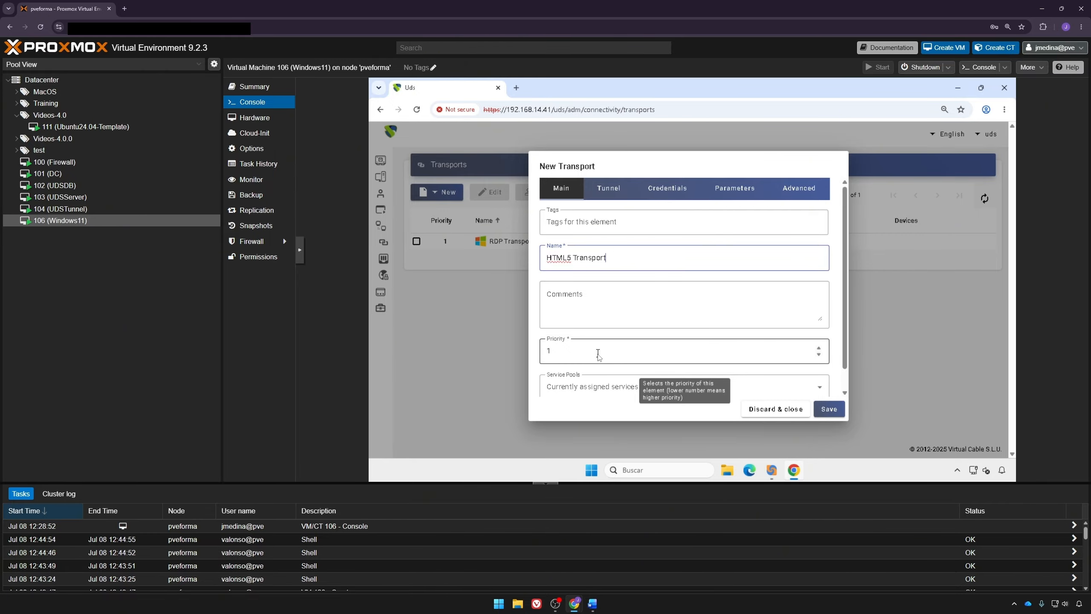
pyautogui.click(601, 353)
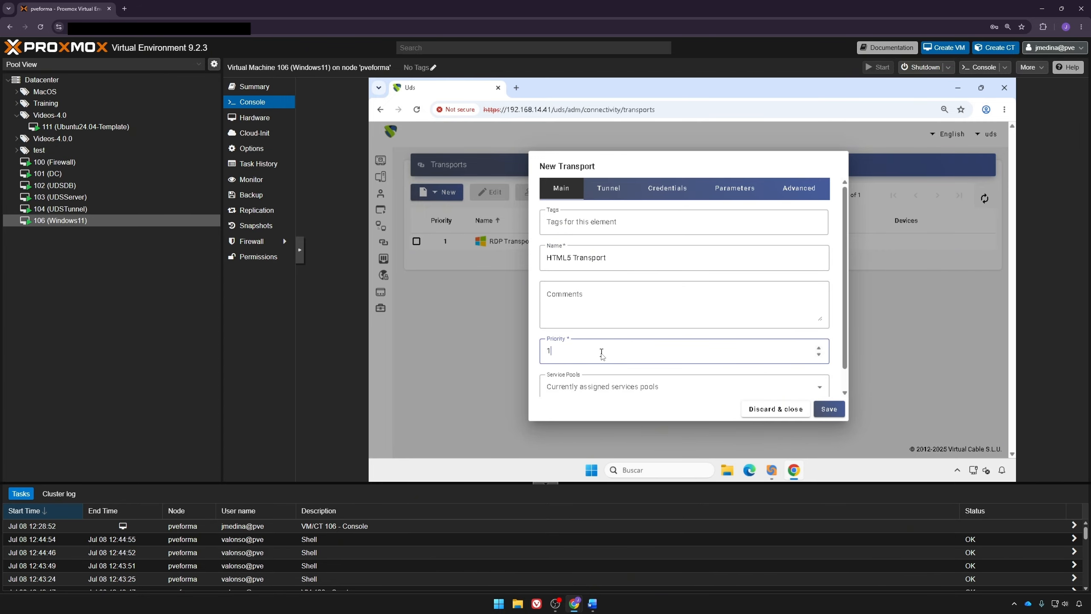
pyautogui.press('BackSpace')
pyautogui.write('2')
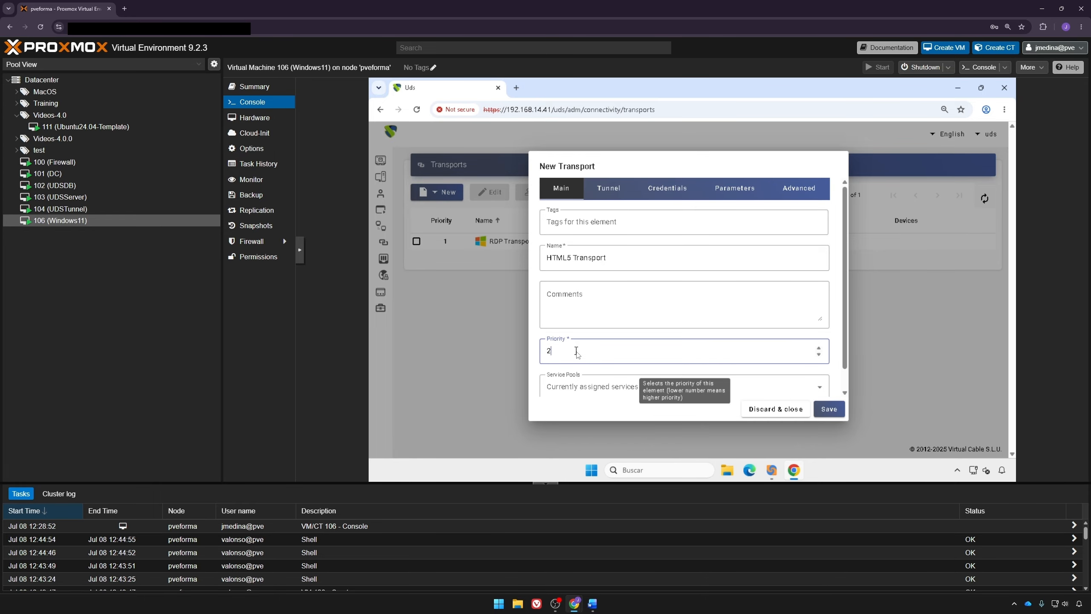
pyautogui.click(608, 193)
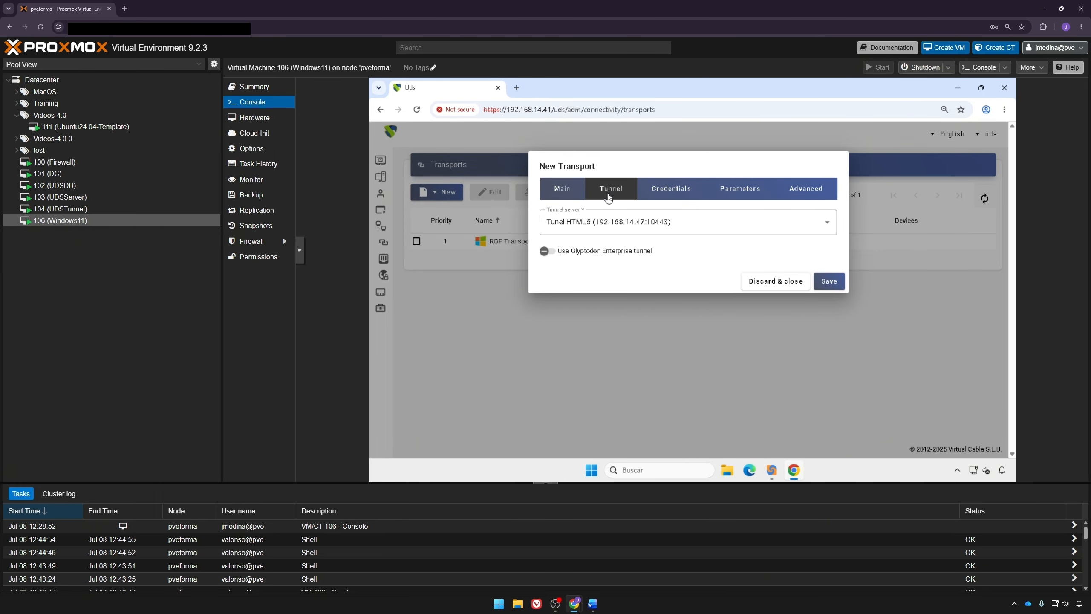
# Step: Keep Tunel HTML5 as tunnel server and set fixed credentials with Without Domain enabled
pyautogui.click(619, 233)
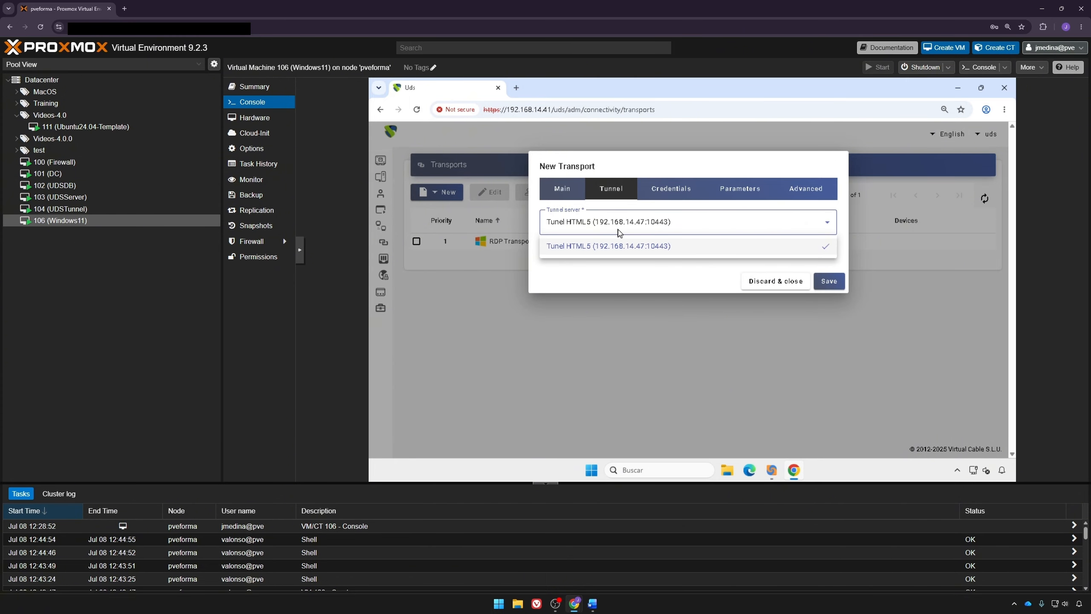
pyautogui.click(618, 234)
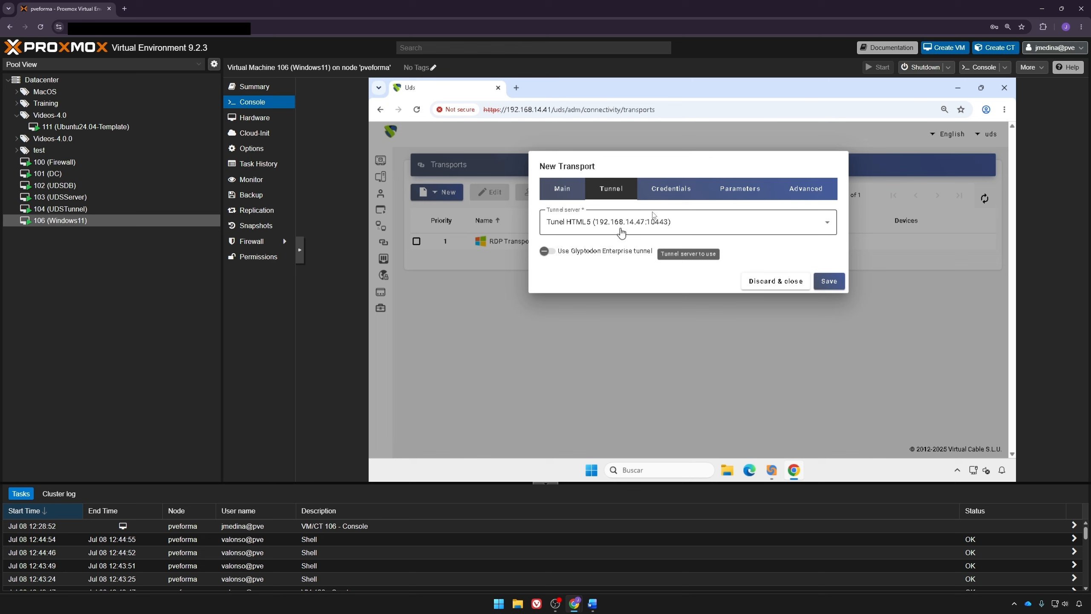
pyautogui.click(669, 190)
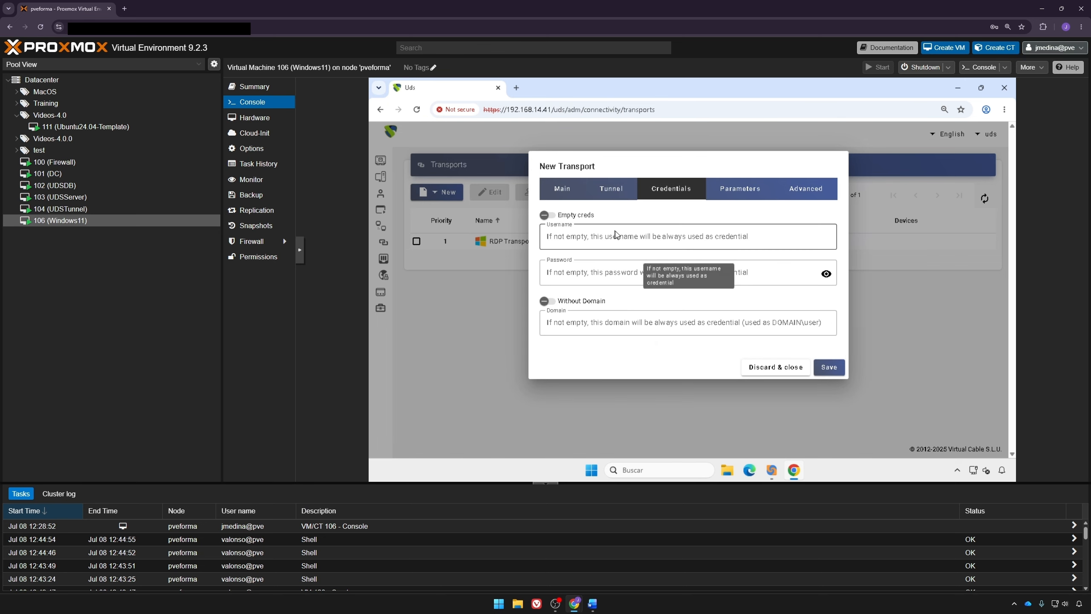
pyautogui.click(615, 234)
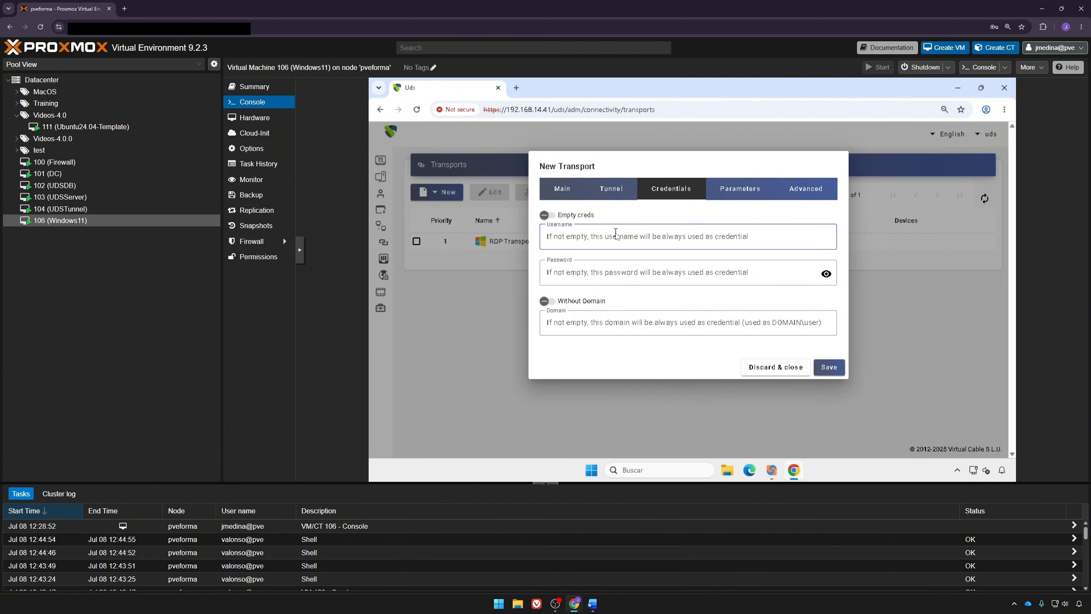
pyautogui.write('uds')
pyautogui.press('Tab')
pyautogui.write('uds')
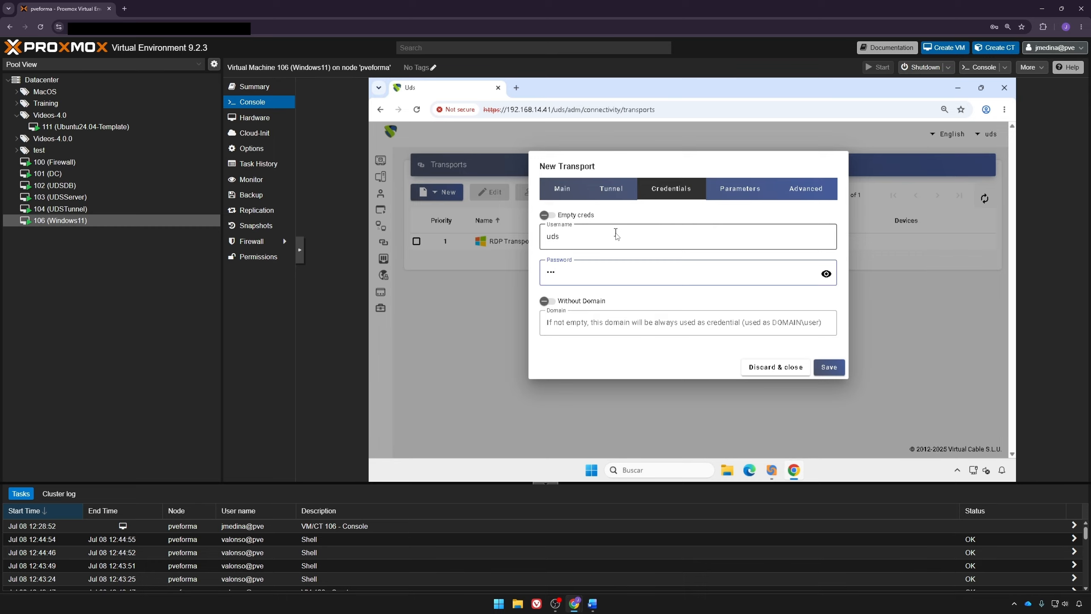
pyautogui.click(601, 303)
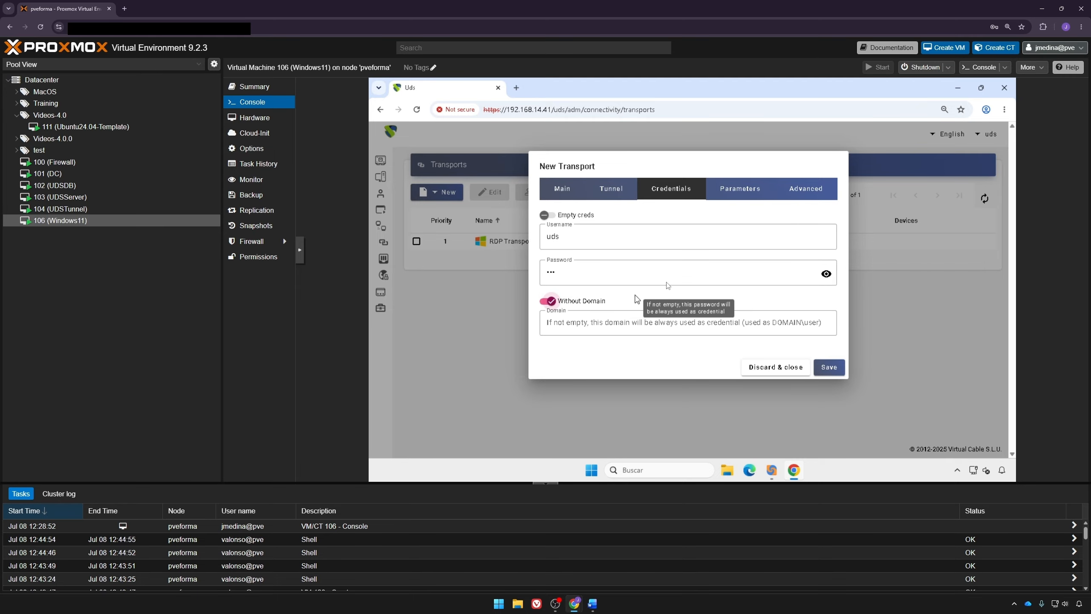
# Step: Review the parameters and advanced settings, then save the HTML5 transport
pyautogui.click(764, 191)
pyautogui.click(809, 188)
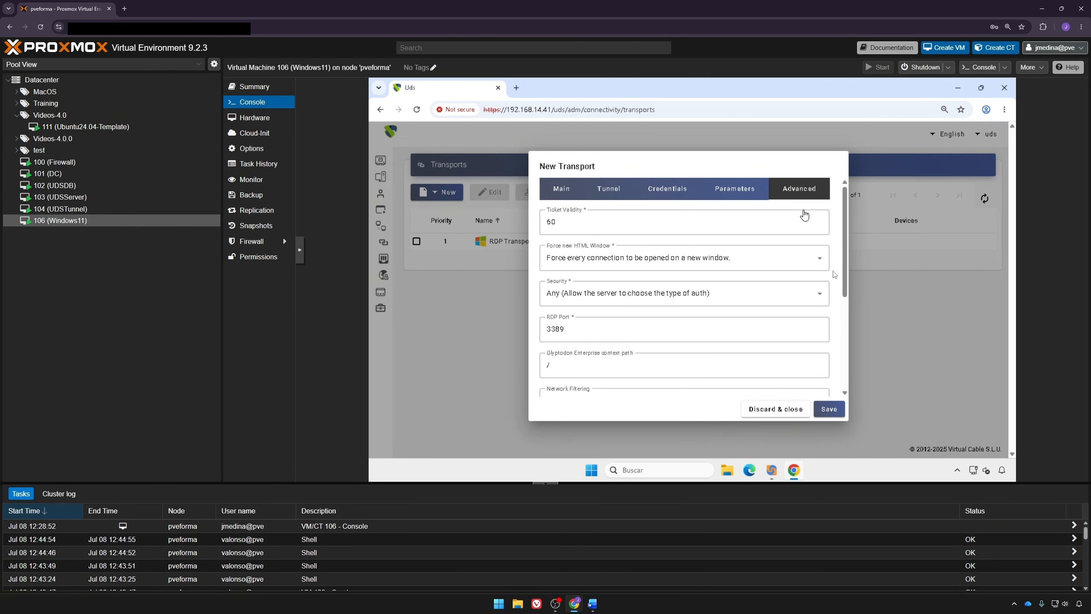
pyautogui.click(825, 409)
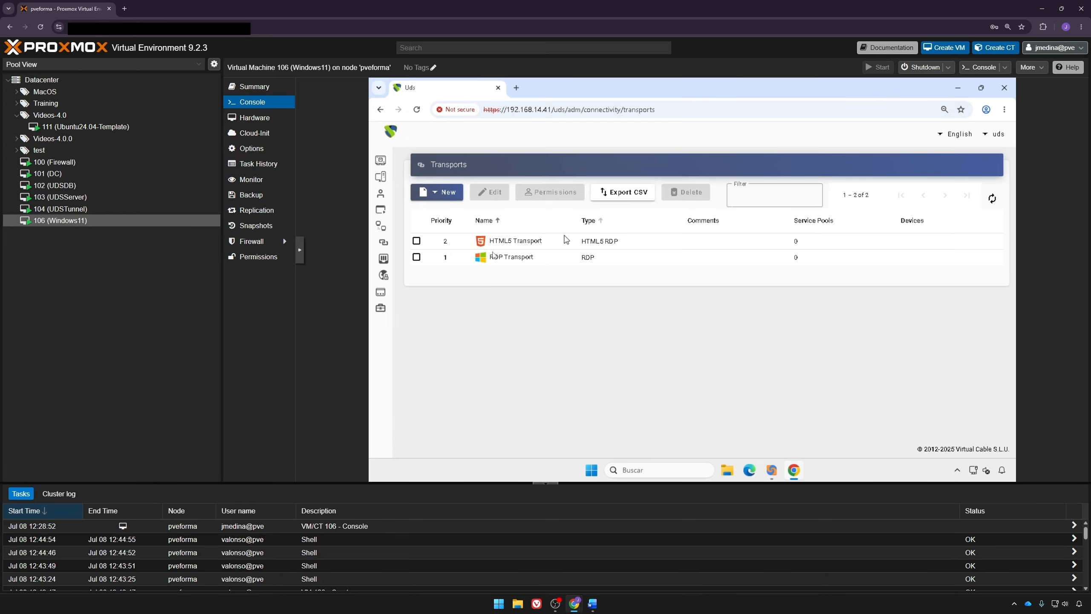
# Step: Start a new service pool named 'Ubuntu clones'
pyautogui.click(387, 291)
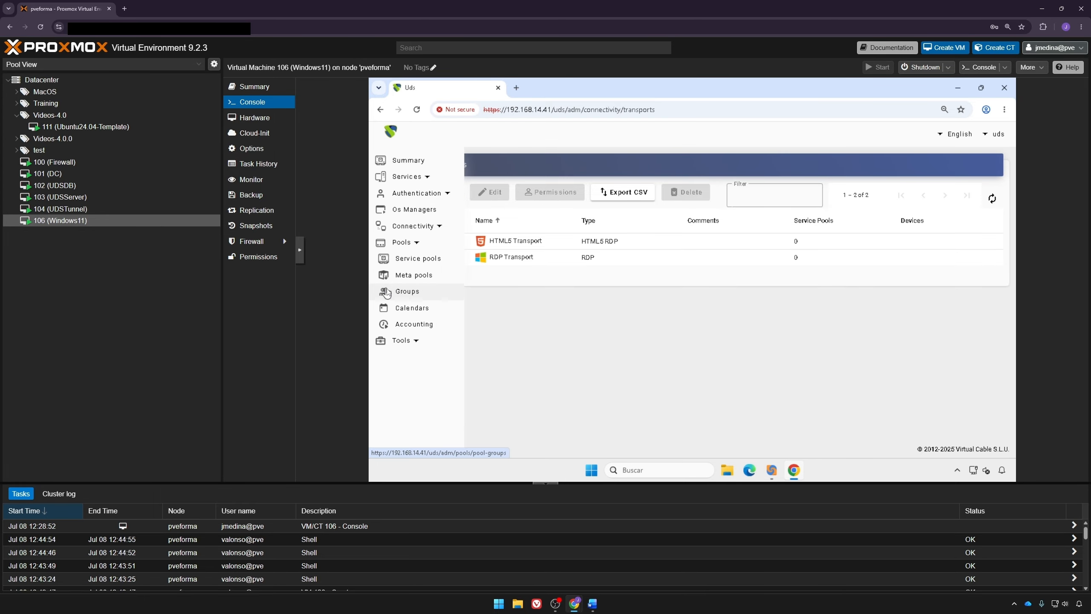
pyautogui.click(416, 258)
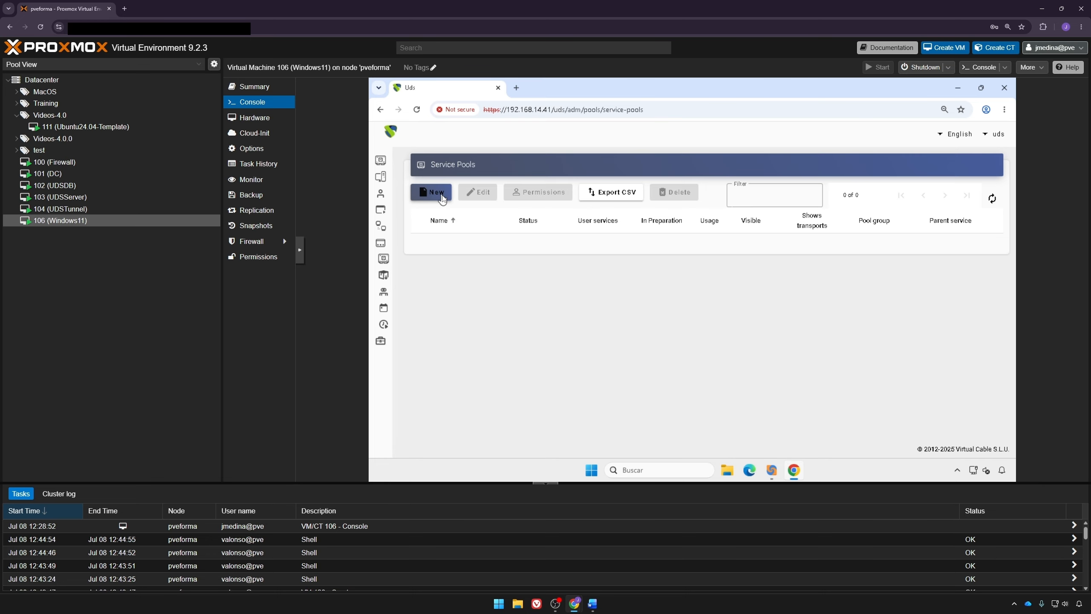
pyautogui.click(445, 197)
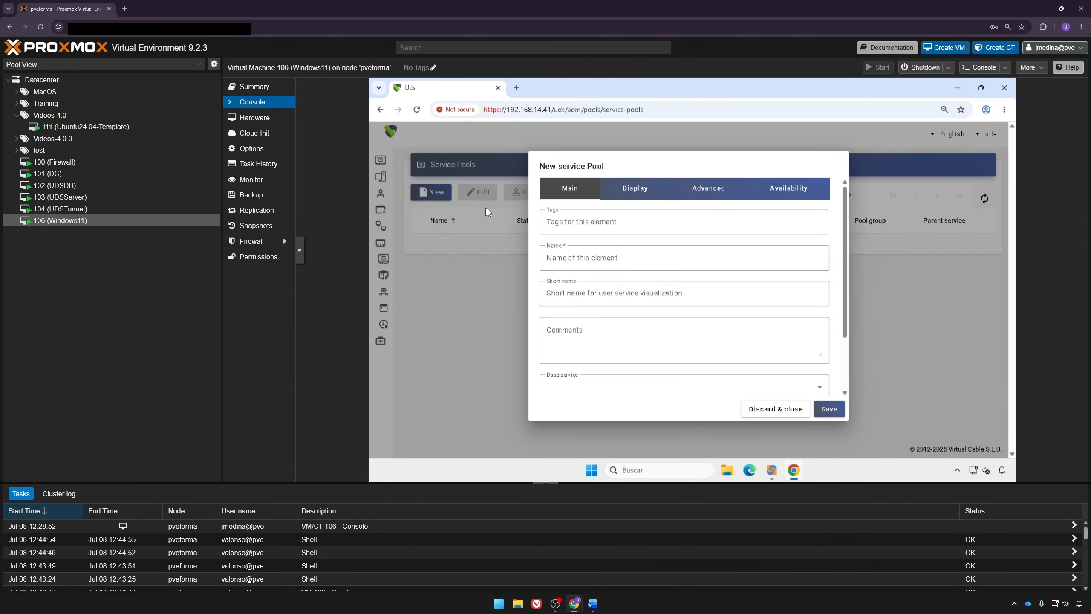
pyautogui.click(579, 254)
pyautogui.write('Ubiun')
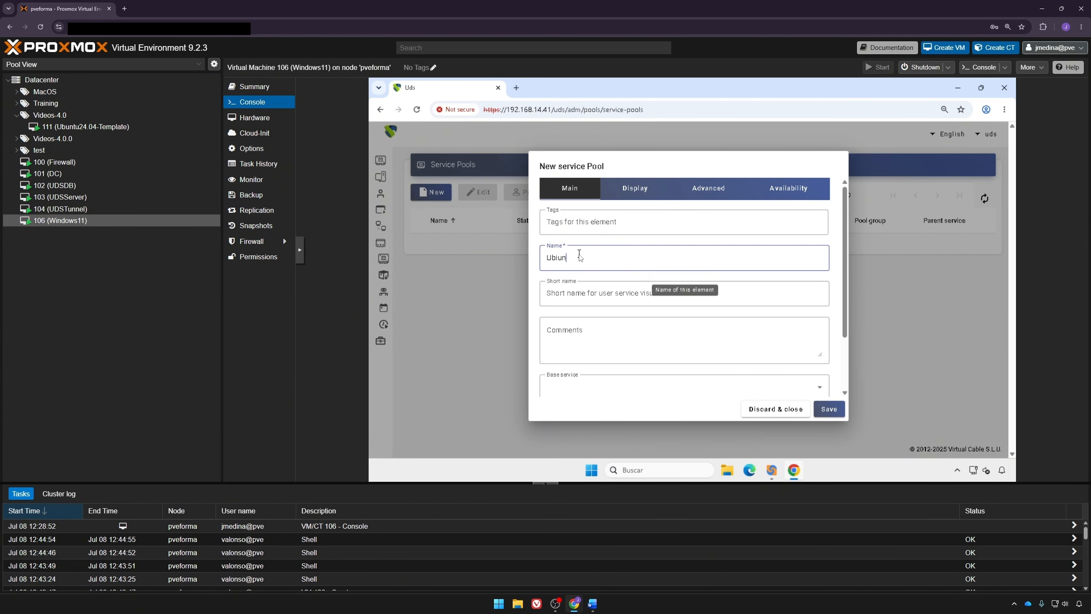
pyautogui.press('BackSpace')
pyautogui.press('BackSpace')
pyautogui.press('BackSpace')
pyautogui.write('untu clones')
# Step: Choose Proxmox videos\Ubuntu service as base service and Ubuntu OS Manager as OS manager
pyautogui.scroll(-2, 579, 254)
pyautogui.click(595, 313)
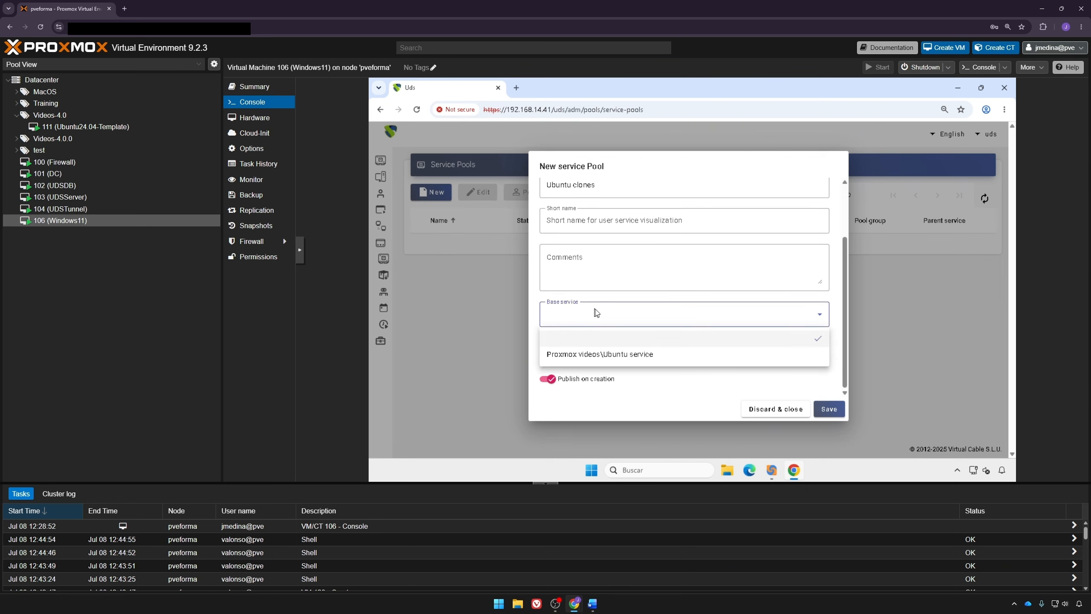
pyautogui.click(612, 355)
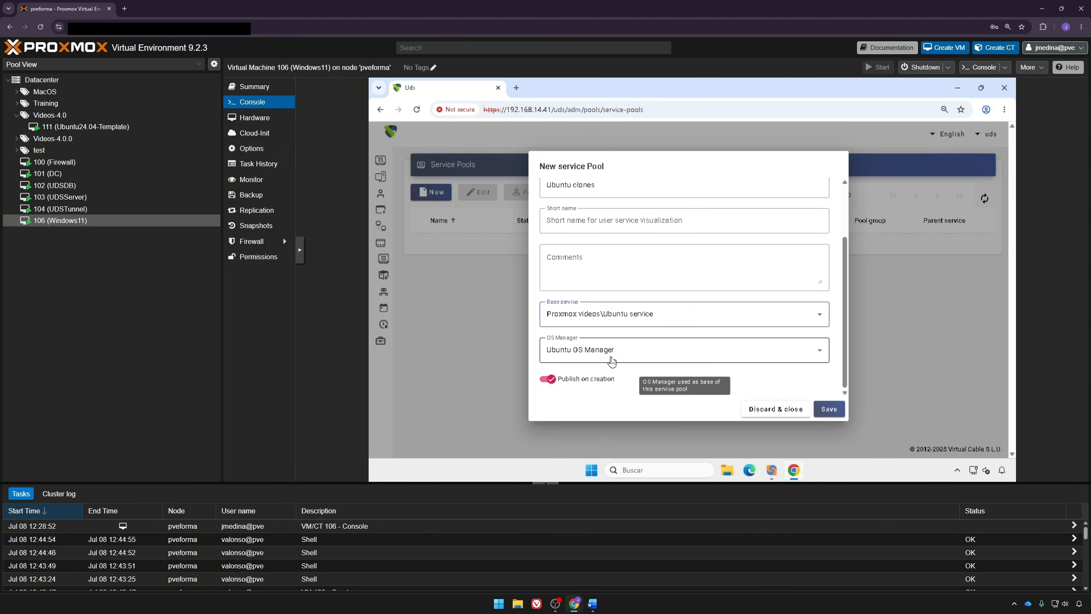
pyautogui.click(612, 360)
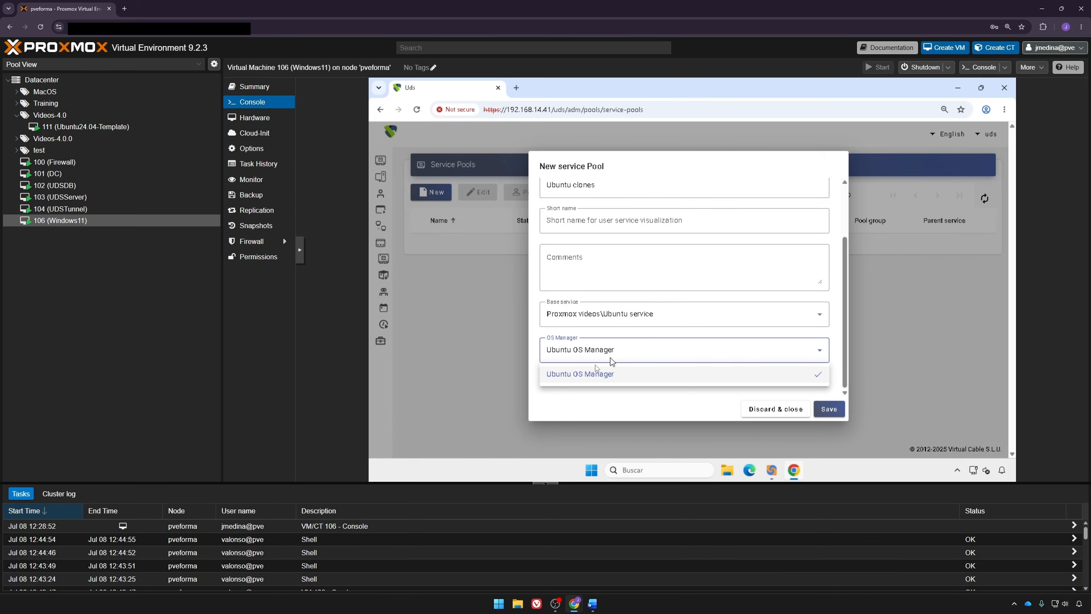
pyautogui.click(578, 374)
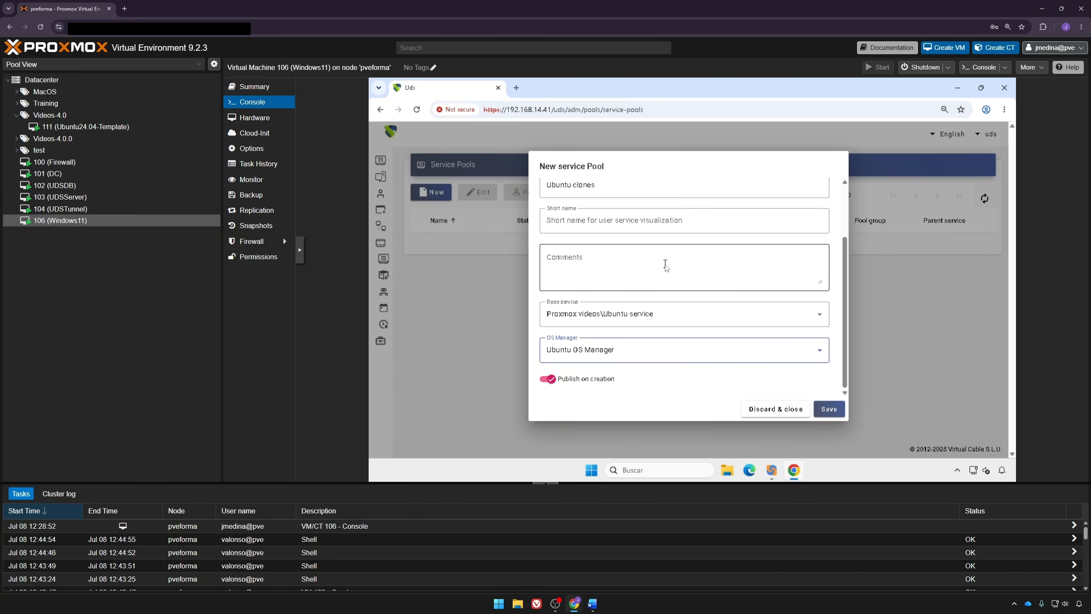
pyautogui.scroll(2, 665, 261)
pyautogui.click(647, 192)
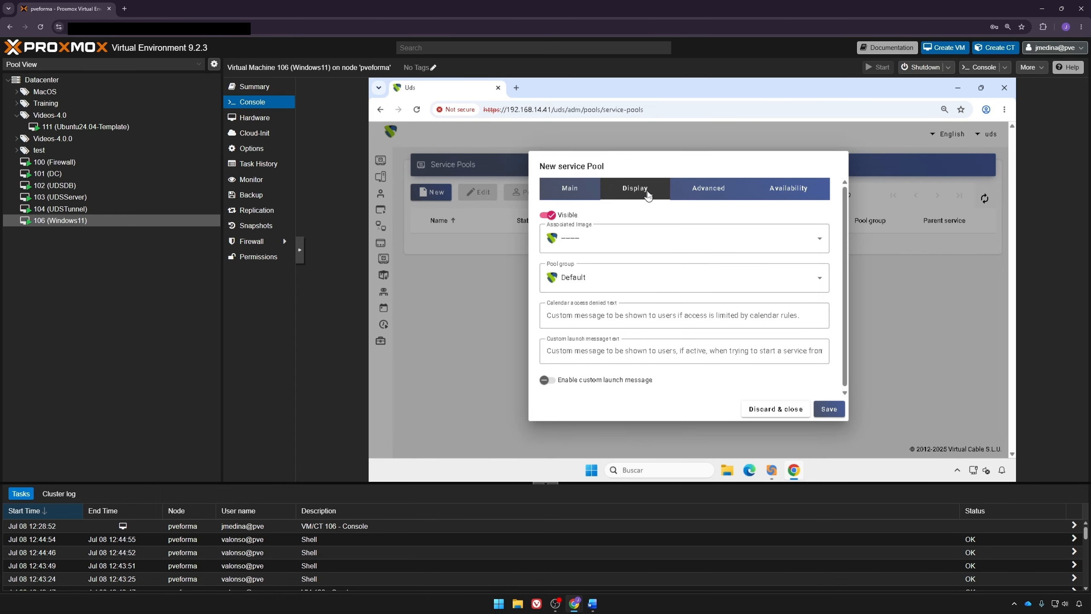
# Step: Set the pool to keep 2 services in cache with a maximum of 5, and save it
pyautogui.click(711, 194)
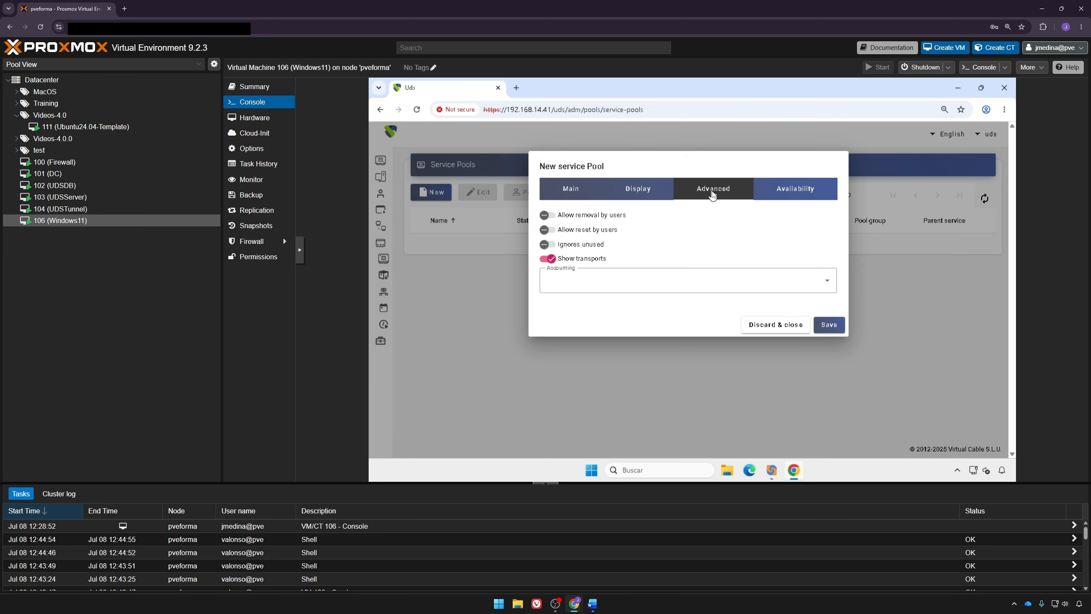
pyautogui.click(785, 191)
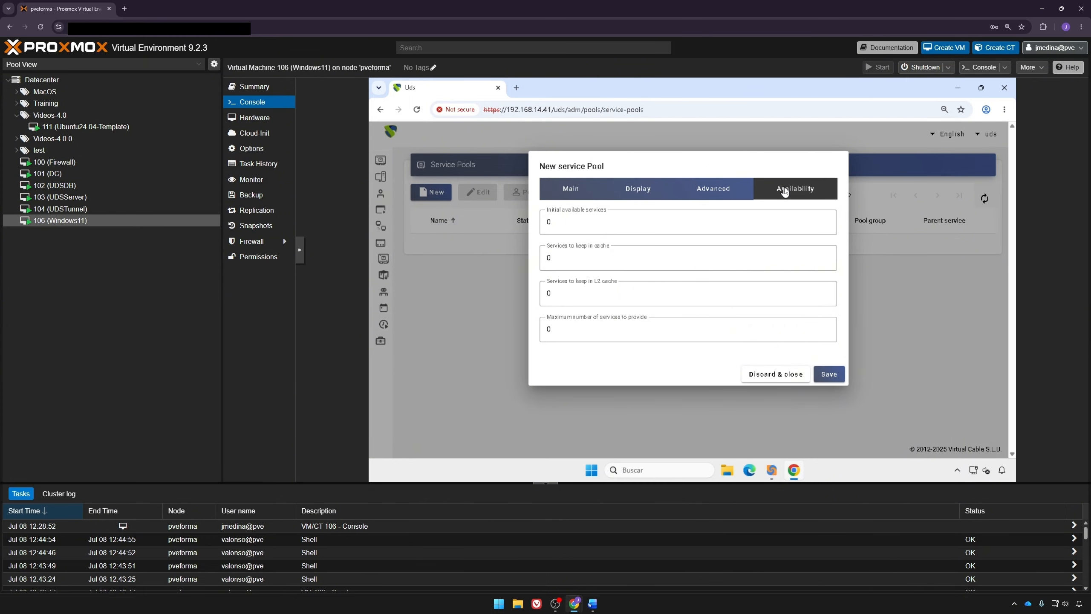
pyautogui.click(677, 259)
pyautogui.press('BackSpace')
pyautogui.write('2')
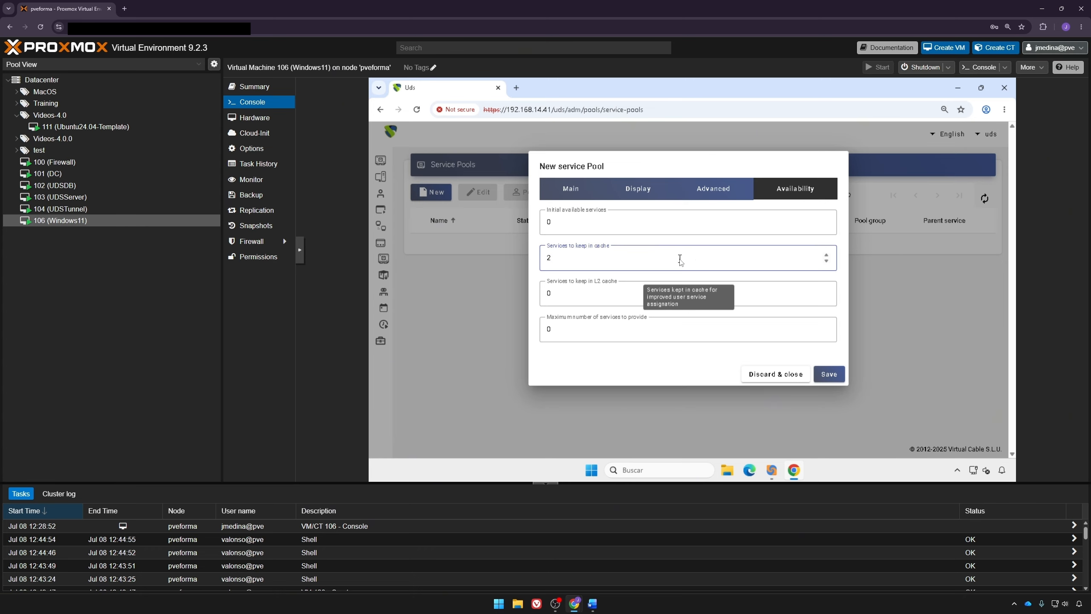
pyautogui.click(646, 340)
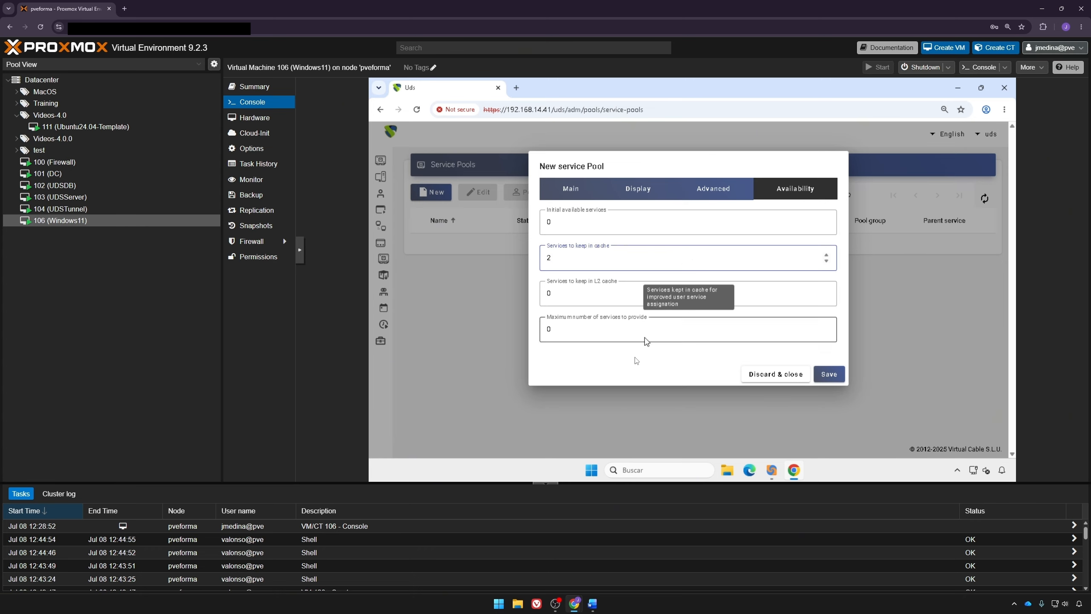
pyautogui.press('BackSpace')
pyautogui.write('5')
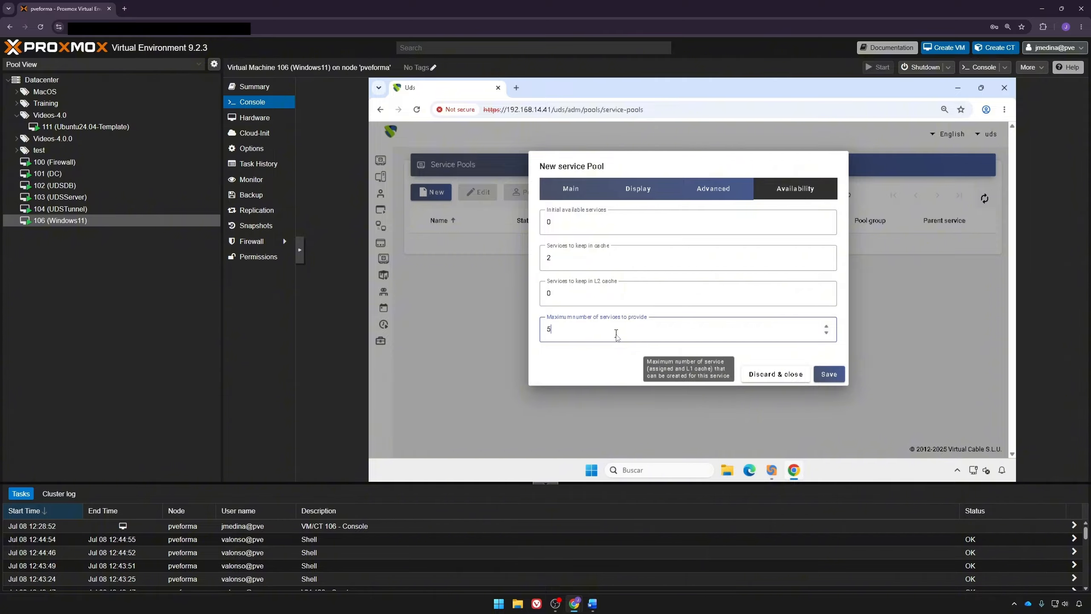
pyautogui.click(829, 374)
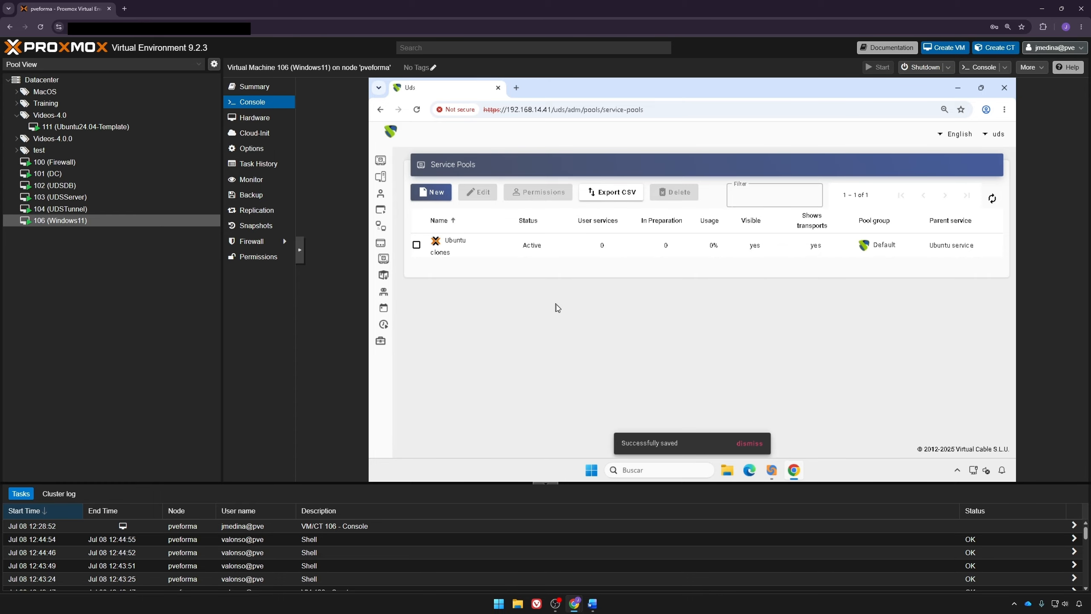
# Step: Open the Ubuntu clones pool, refresh its preparing publication, and view its assigned groups
pyautogui.doubleClick(492, 246)
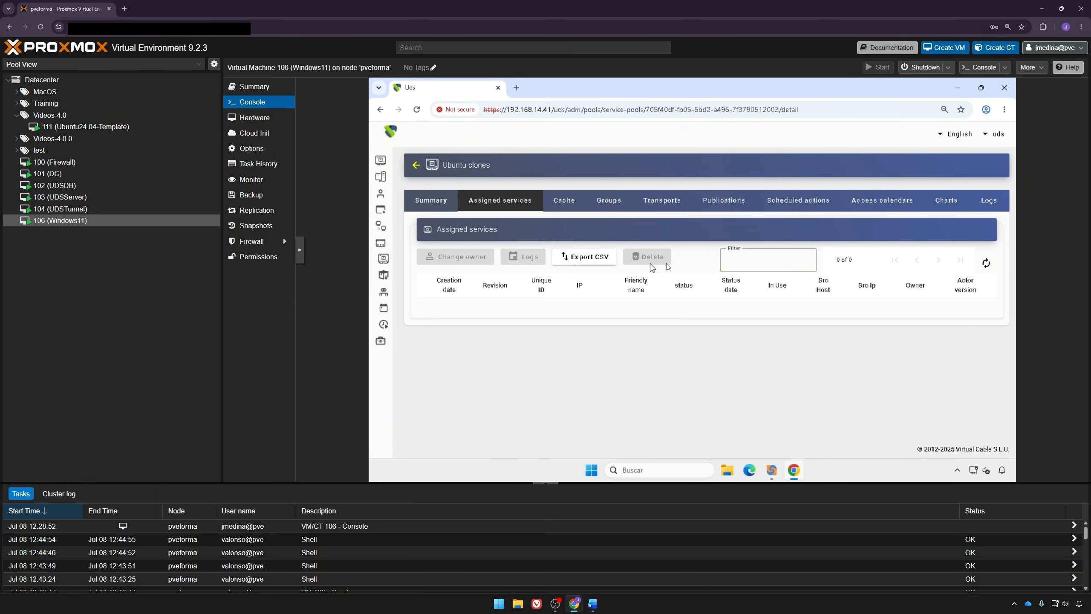
pyautogui.click(739, 208)
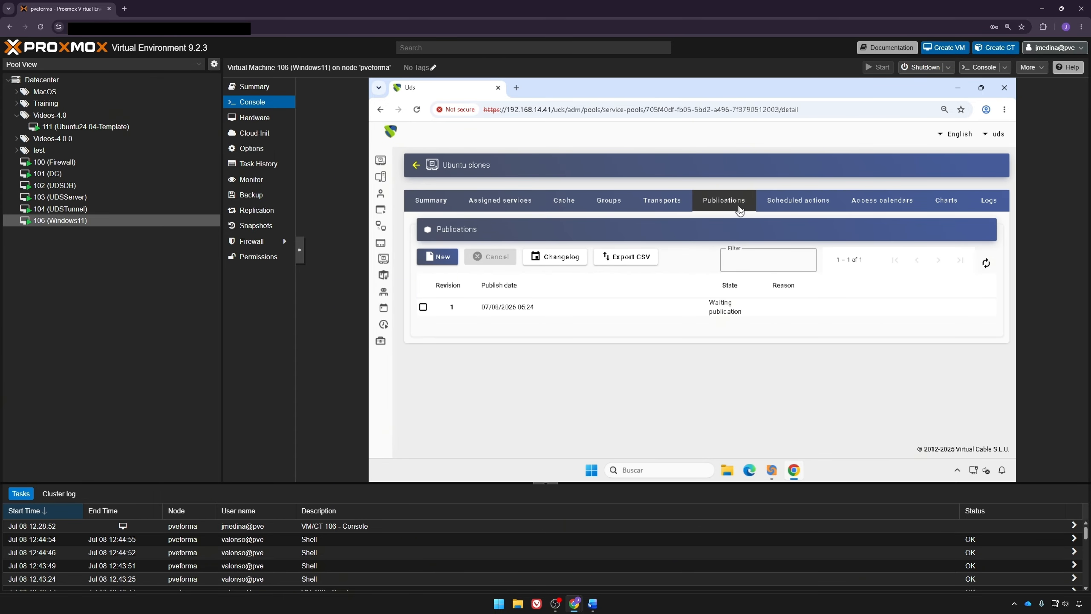
pyautogui.click(986, 262)
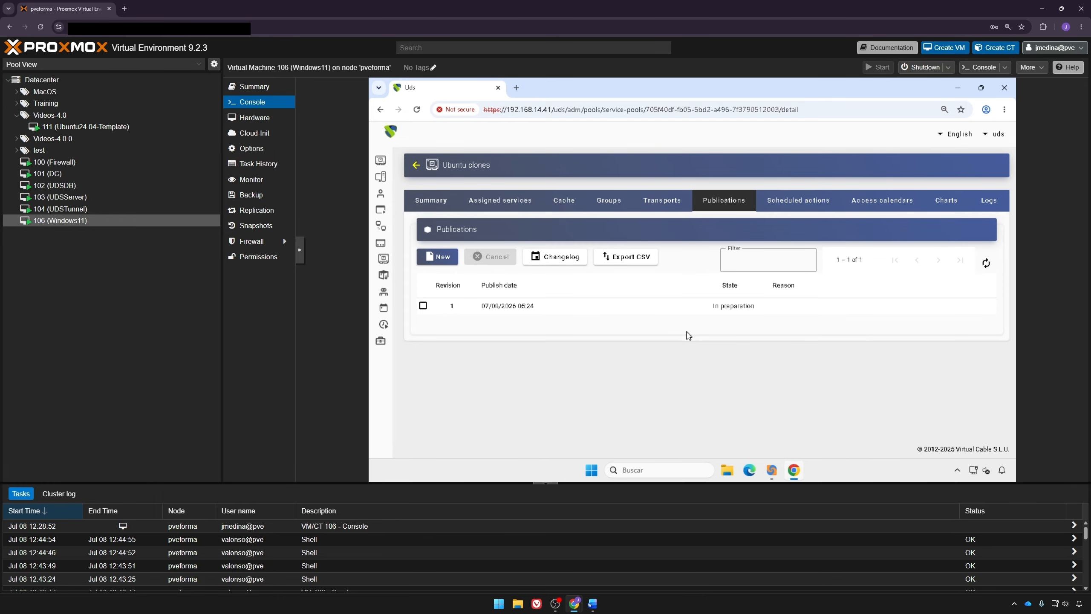
pyautogui.click(613, 202)
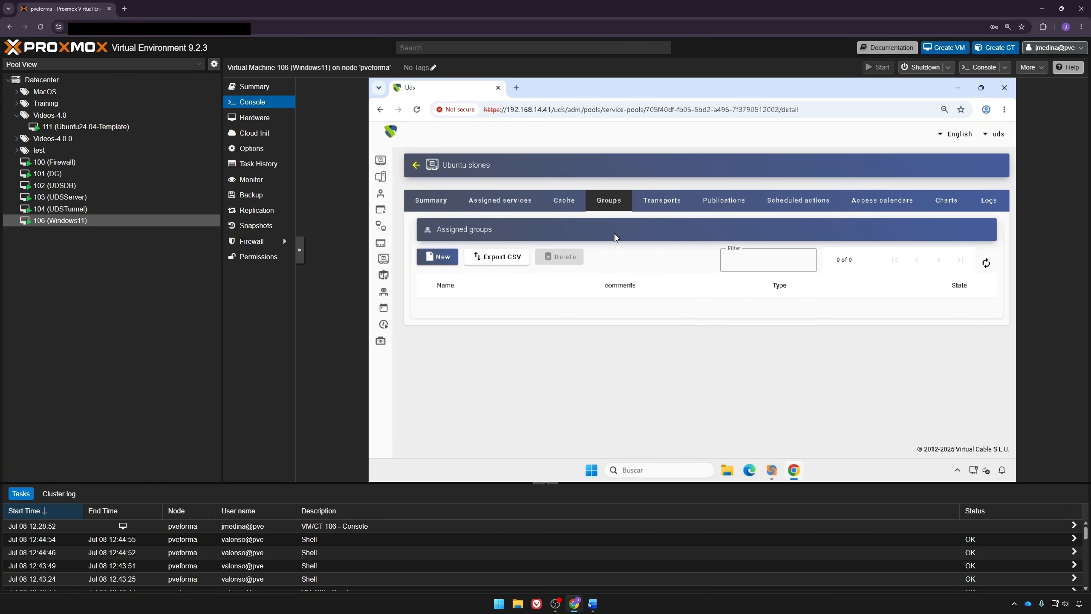
# Step: Add the admins group from the internal authenticator to the pool
pyautogui.click(442, 258)
pyautogui.click(736, 211)
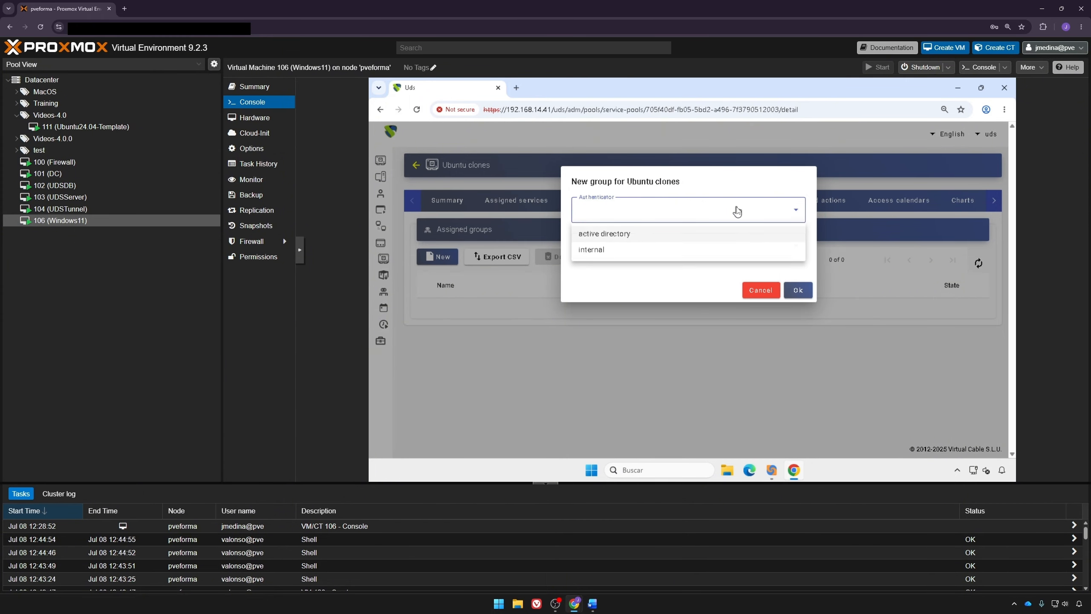
pyautogui.click(607, 250)
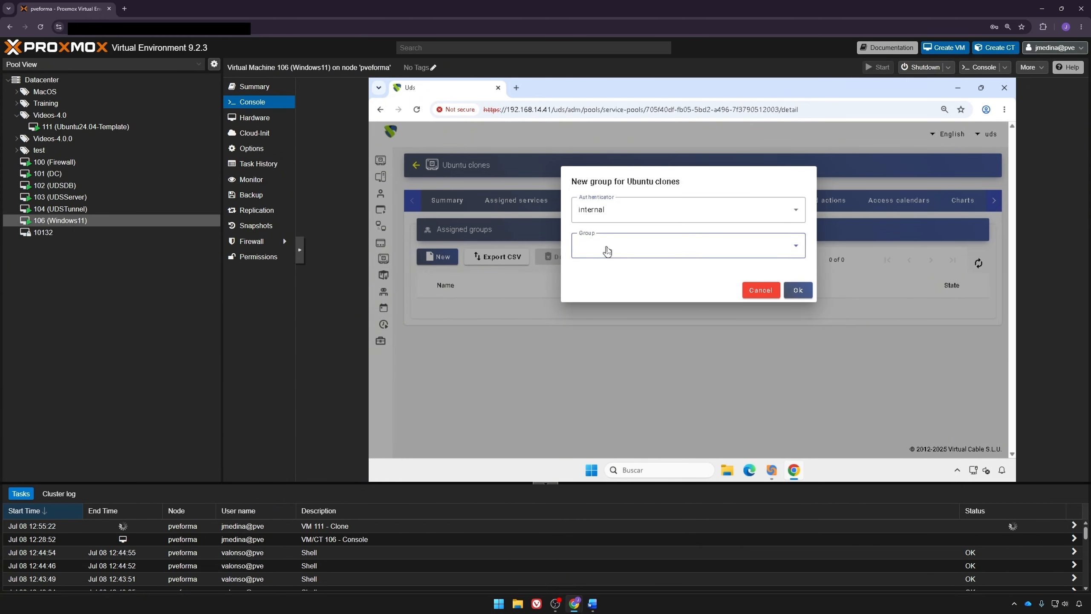
pyautogui.click(606, 250)
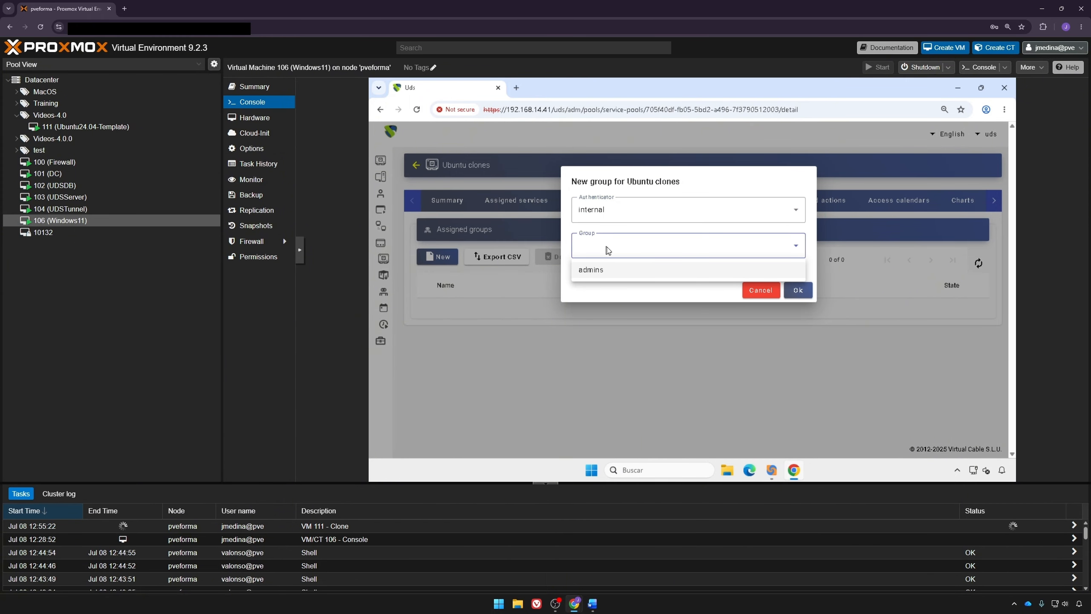
pyautogui.click(609, 268)
pyautogui.click(799, 291)
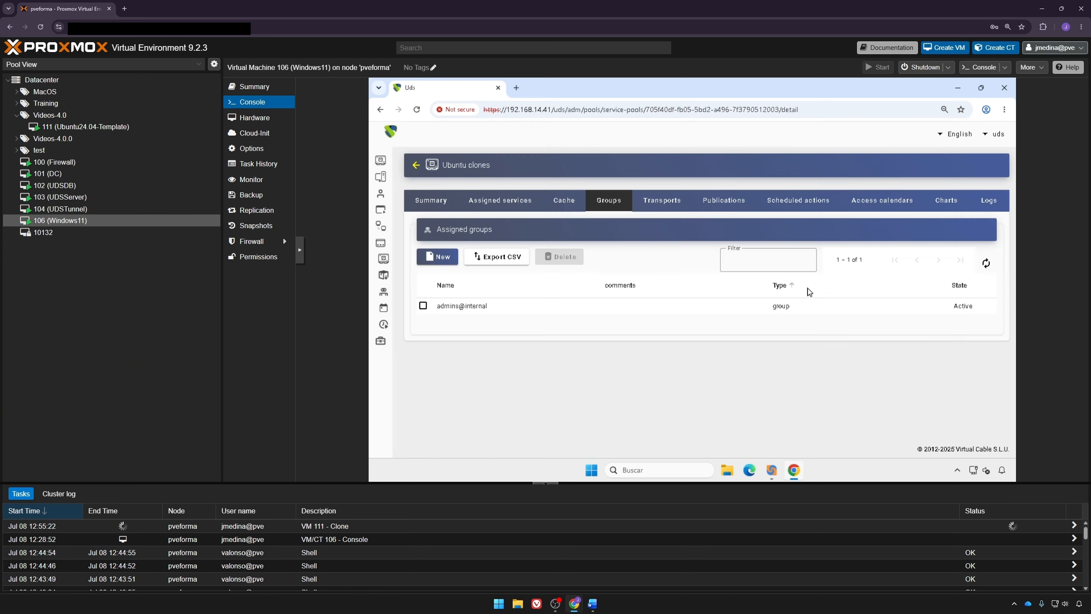
# Step: Assign RDP Transport and HTML5 Transport to the pool
pyautogui.click(650, 211)
pyautogui.click(437, 256)
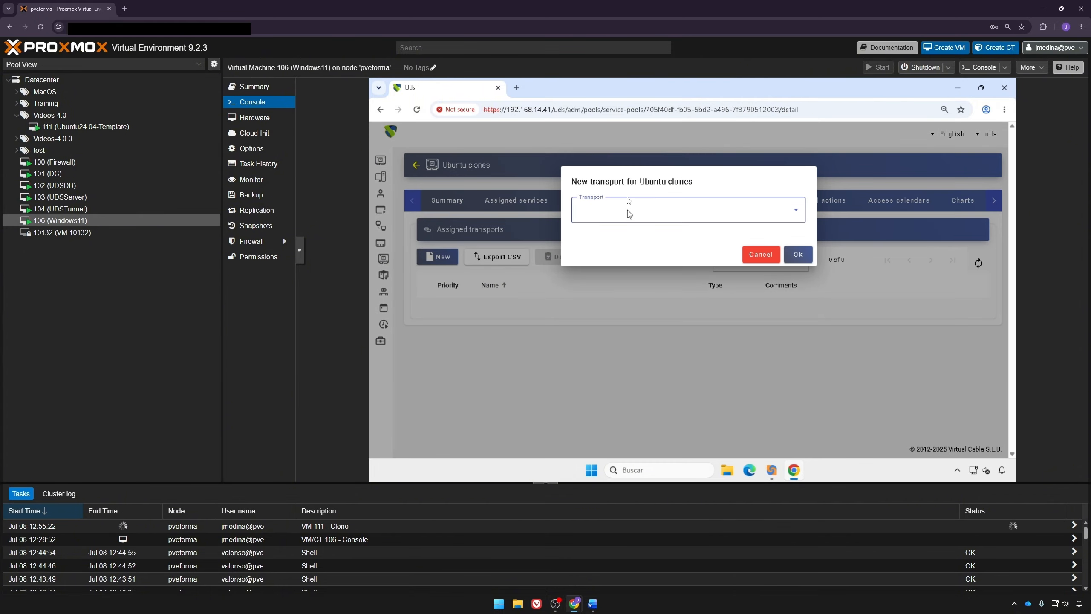
pyautogui.click(629, 214)
pyautogui.click(610, 246)
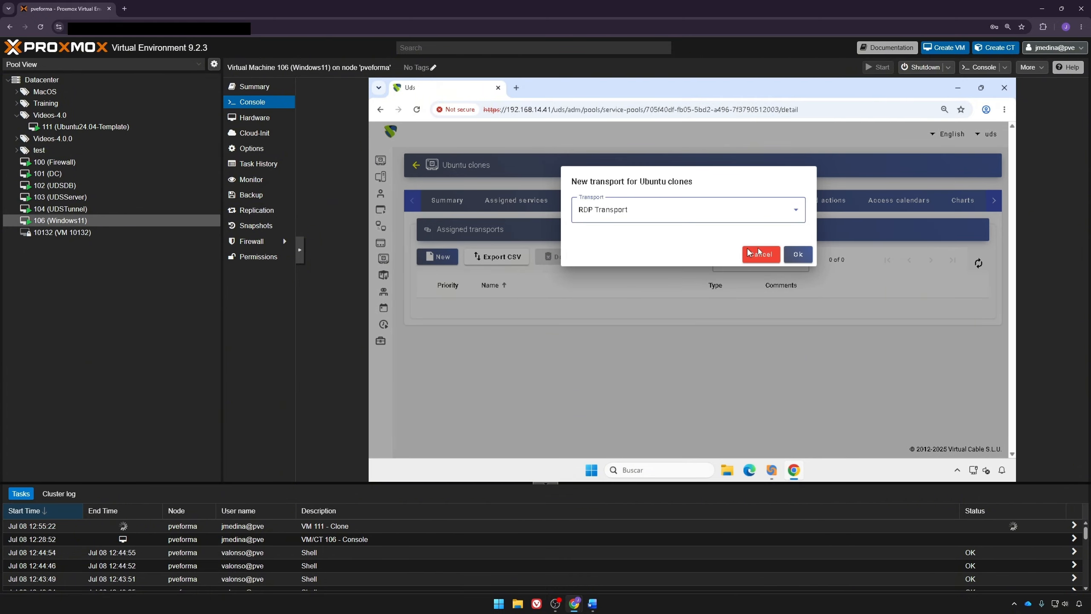
pyautogui.click(796, 254)
pyautogui.click(600, 222)
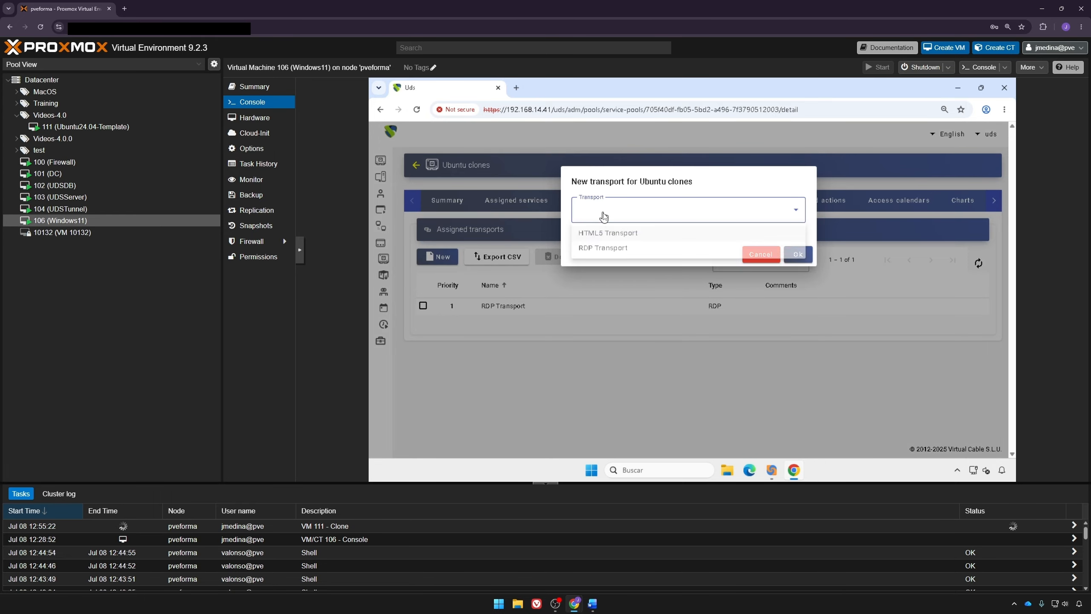
pyautogui.click(603, 232)
pyautogui.click(795, 255)
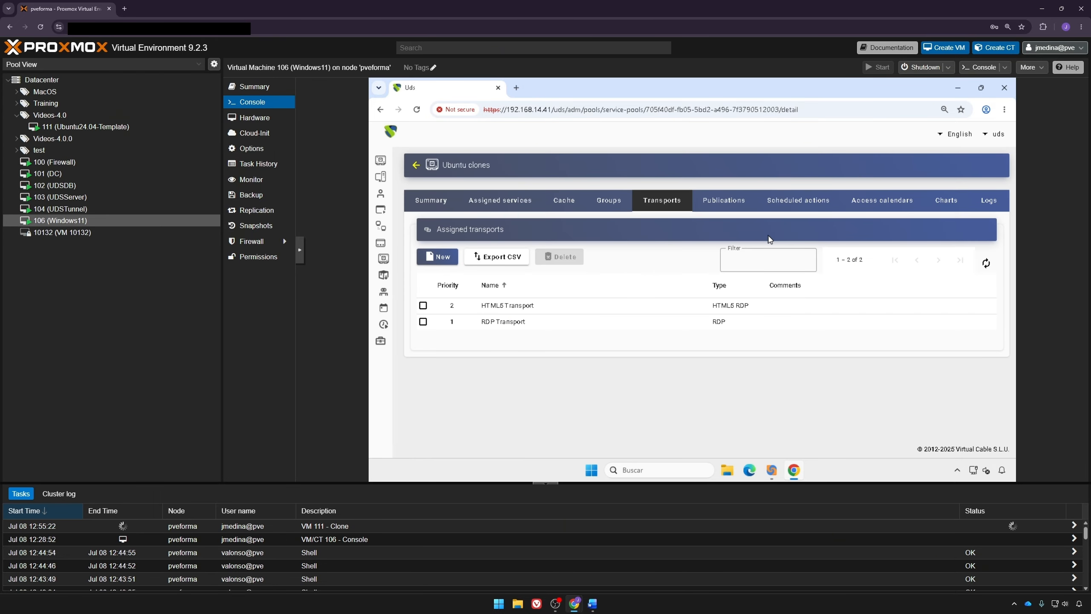
# Step: Refresh the pool's publications until the first publication shows Valid
pyautogui.click(743, 202)
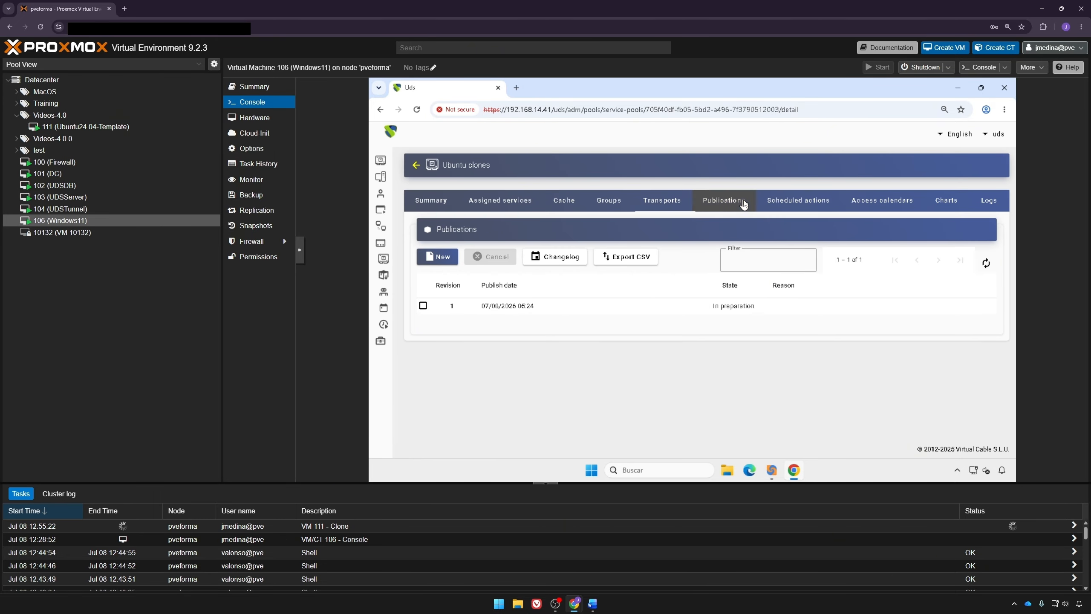
pyautogui.click(985, 263)
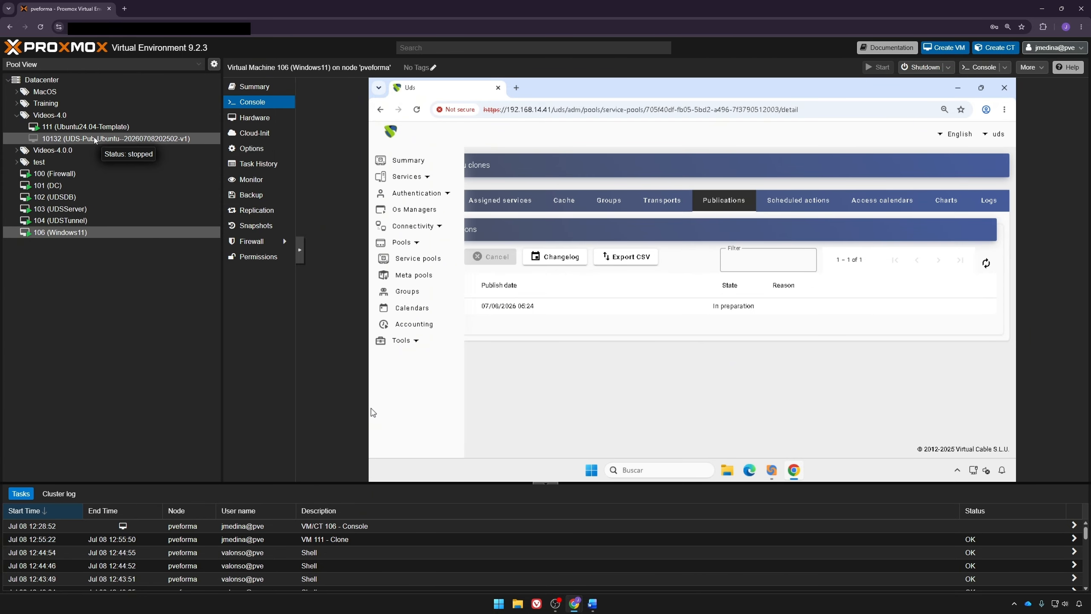
pyautogui.click(985, 265)
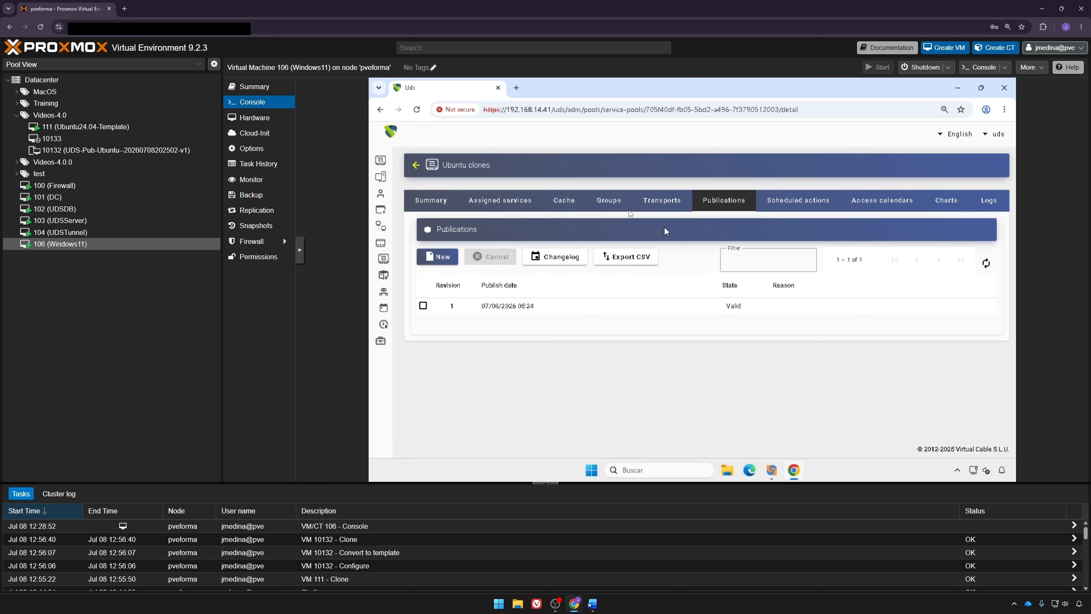
# Step: Refresh the cache until Ubuntu-000 and Ubuntu-001 both show Valid with IP addresses
pyautogui.click(566, 201)
pyautogui.click(985, 266)
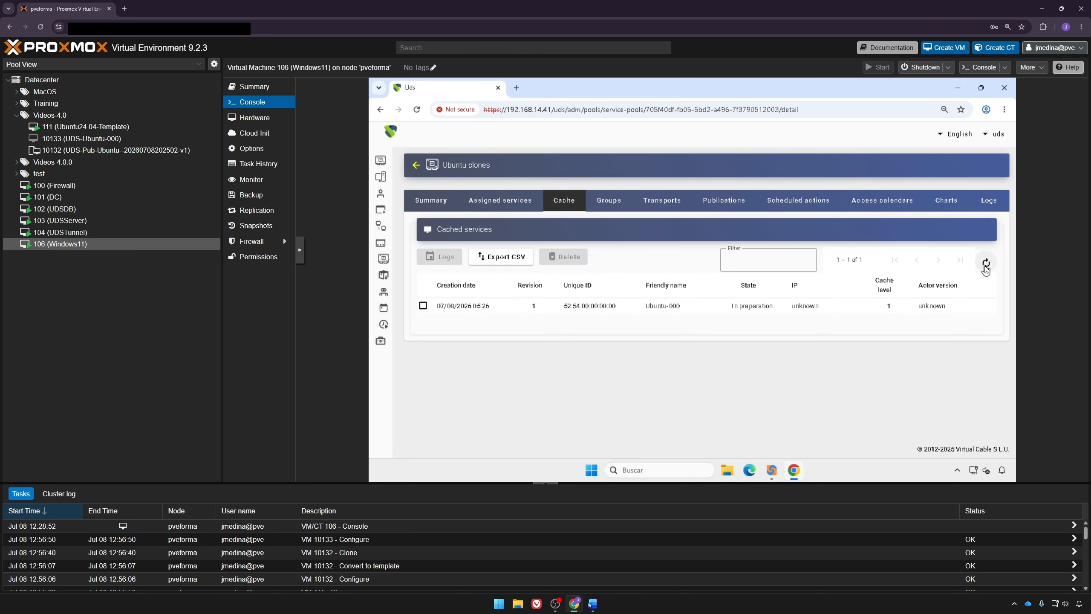
pyautogui.click(986, 263)
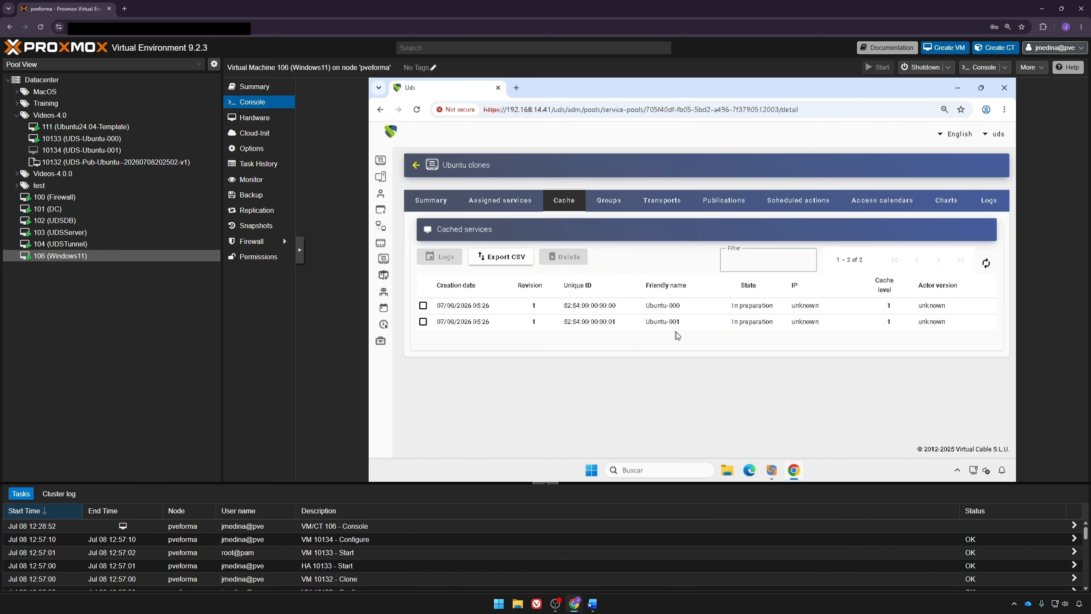
pyautogui.click(985, 263)
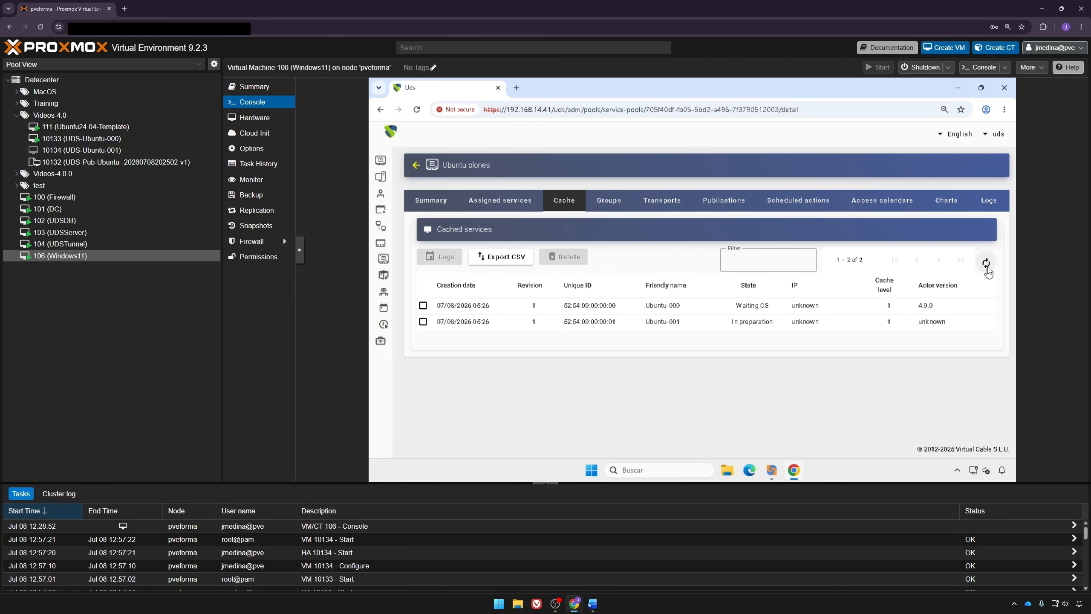
pyautogui.click(986, 264)
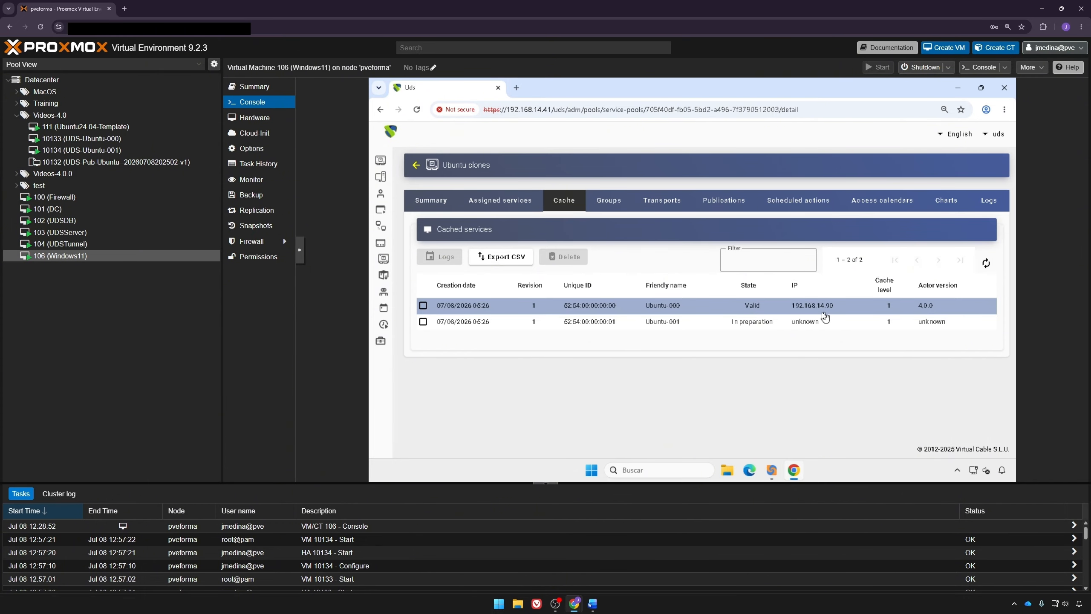
pyautogui.click(985, 263)
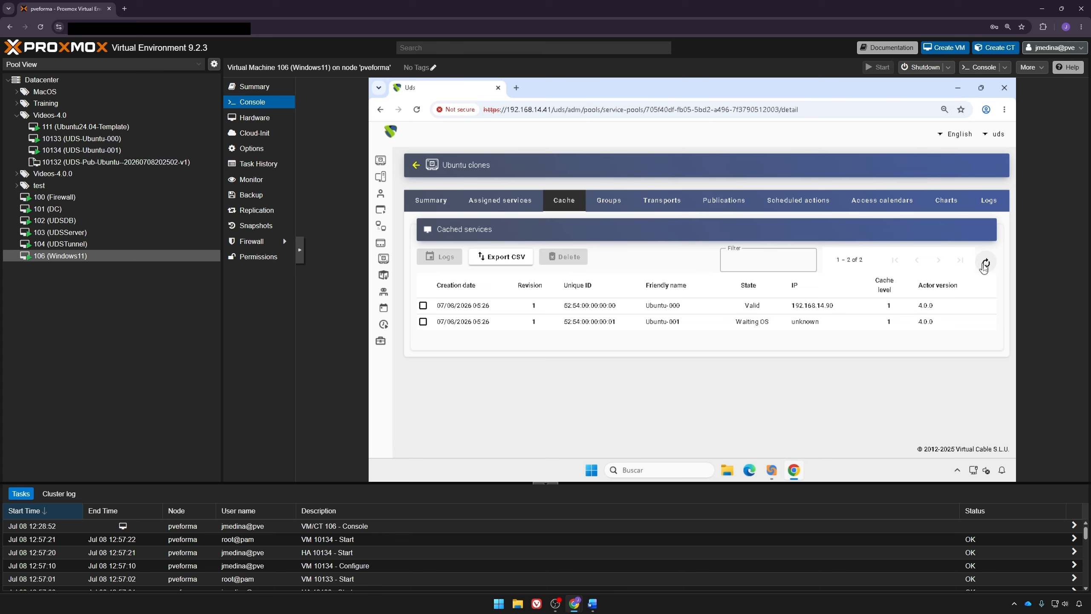
pyautogui.click(985, 263)
# Step: Log out of admin, log in with the user's credentials, and list Ubuntu clones' RDP/HTML5 connections
pyautogui.click(996, 134)
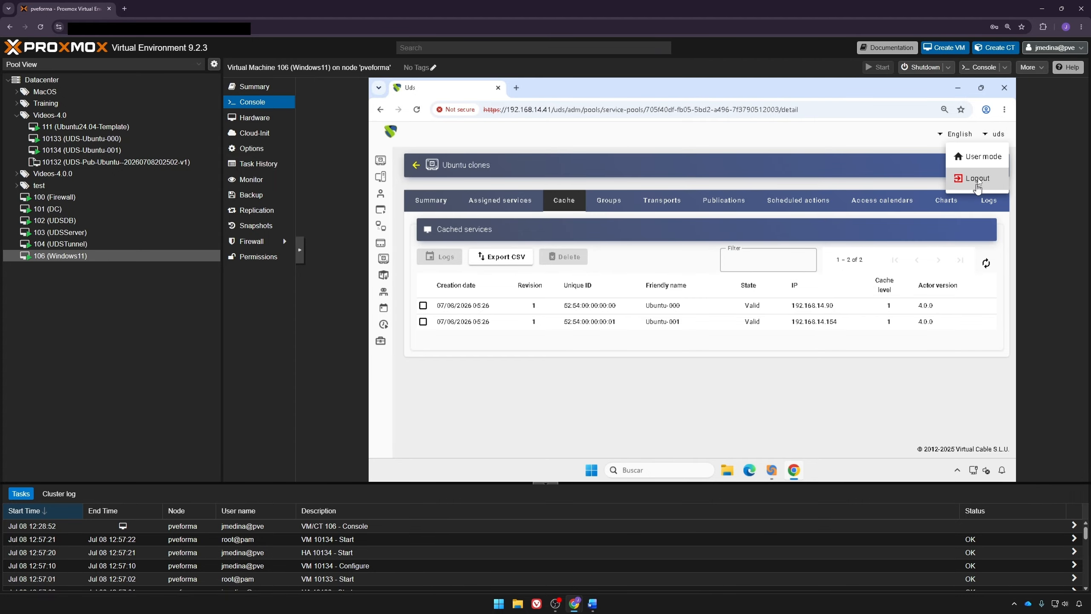
pyautogui.click(977, 181)
pyautogui.click(716, 298)
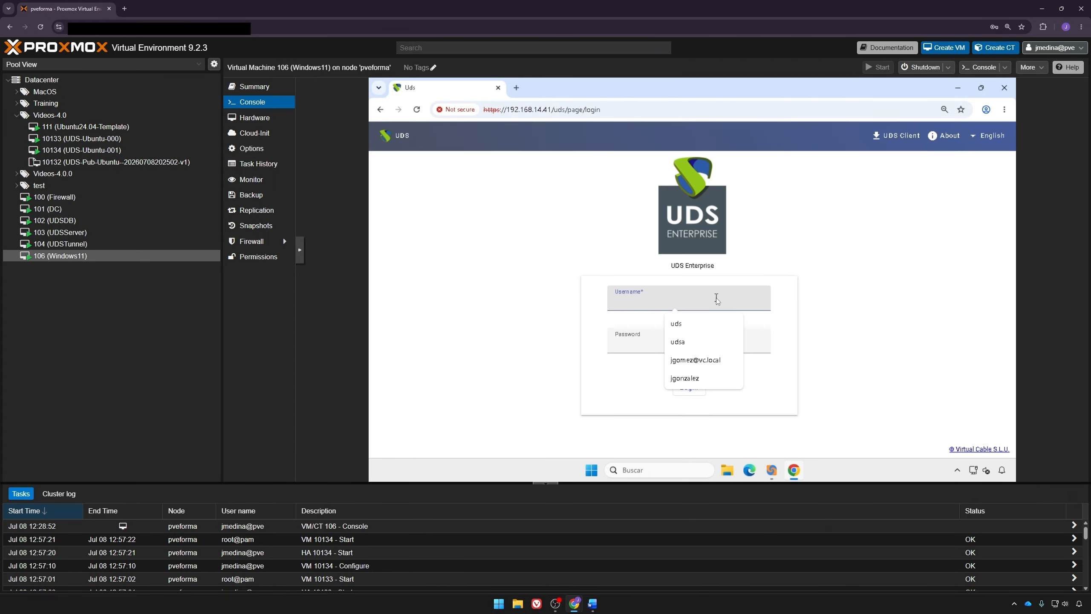
pyautogui.write('udsa')
pyautogui.press('Tab')
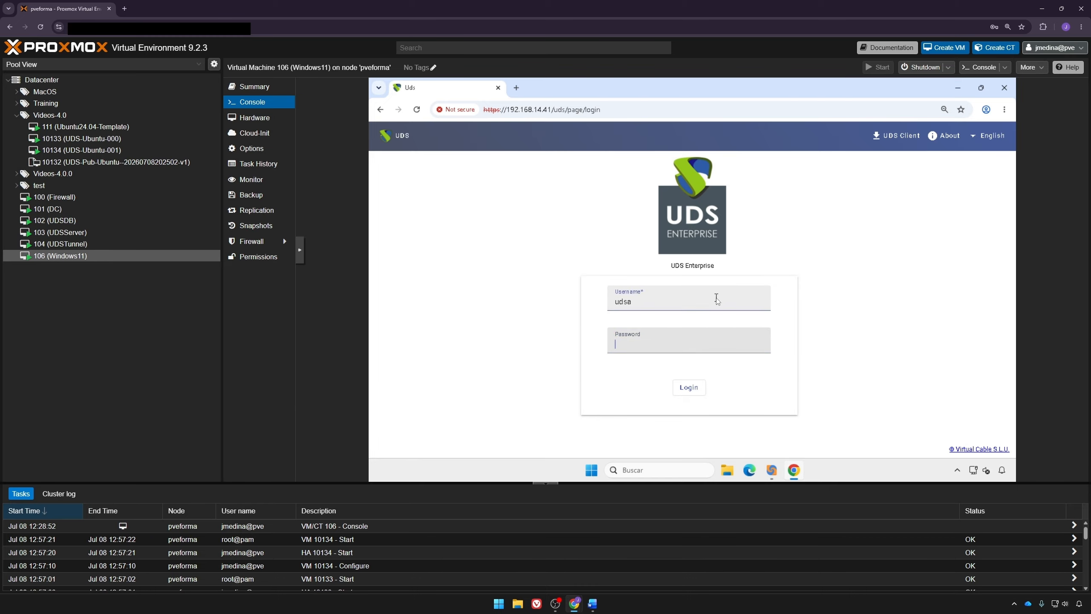
pyautogui.write('••••')
pyautogui.press('Return')
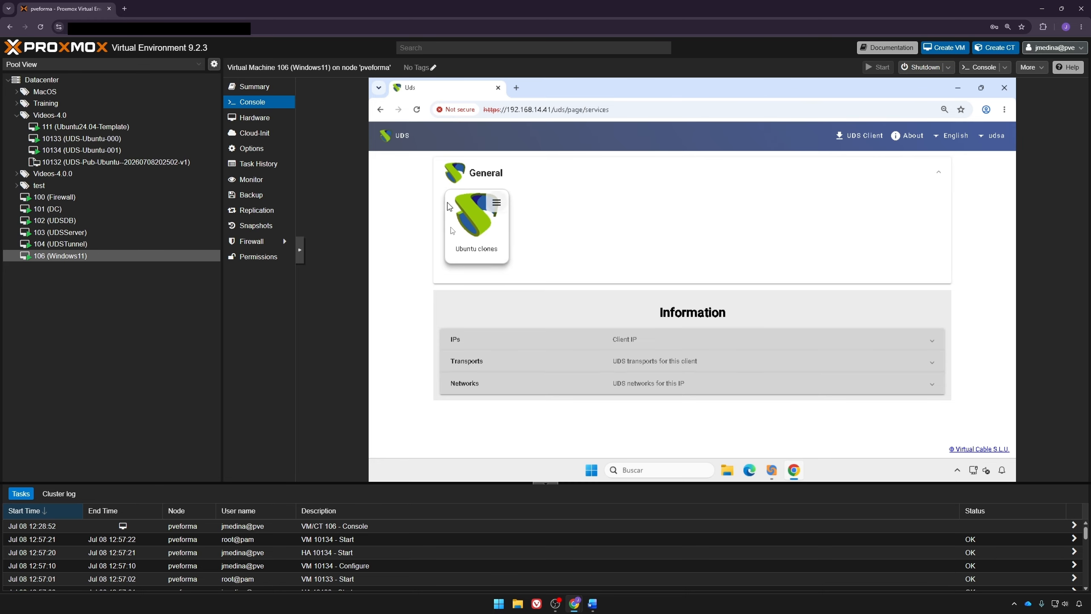
pyautogui.click(496, 202)
pyautogui.moveTo(531, 226)
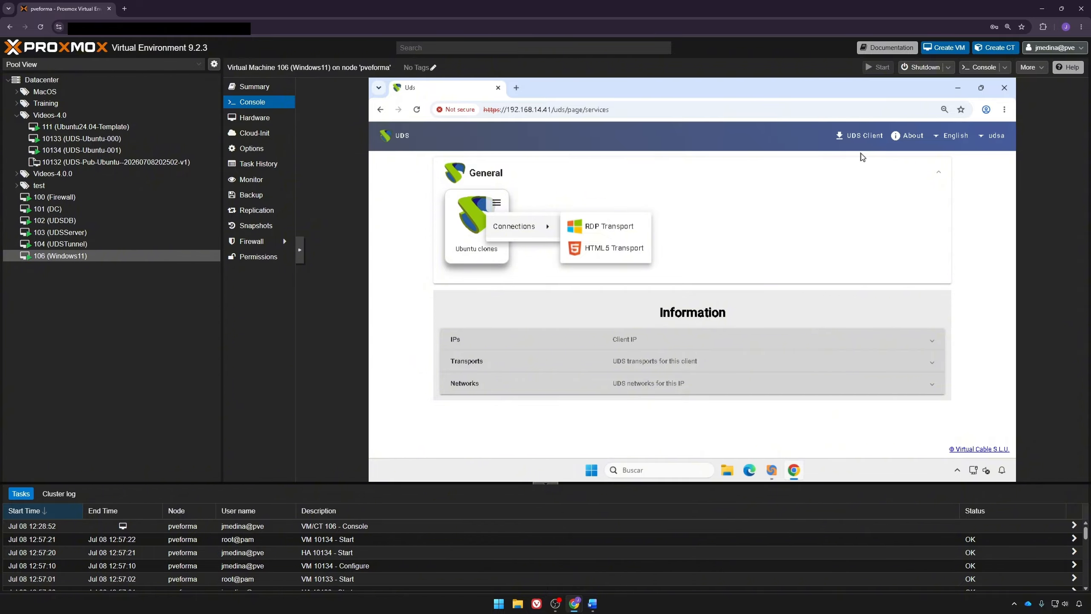
# Step: Connect to the Ubuntu clones desktop via RDP Transport through the UDS client
pyautogui.click(621, 227)
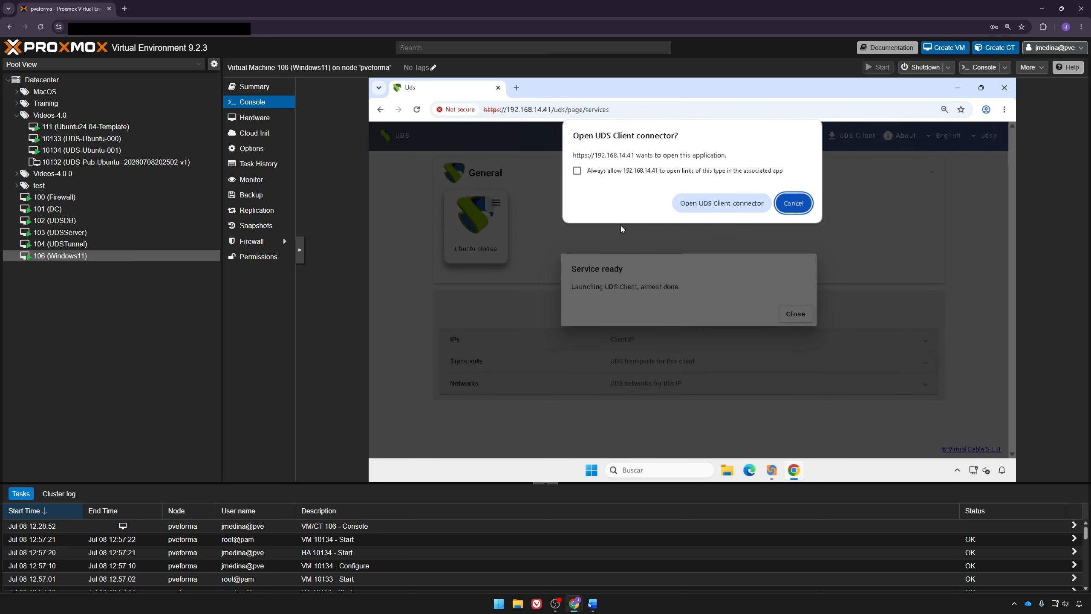
pyautogui.click(707, 209)
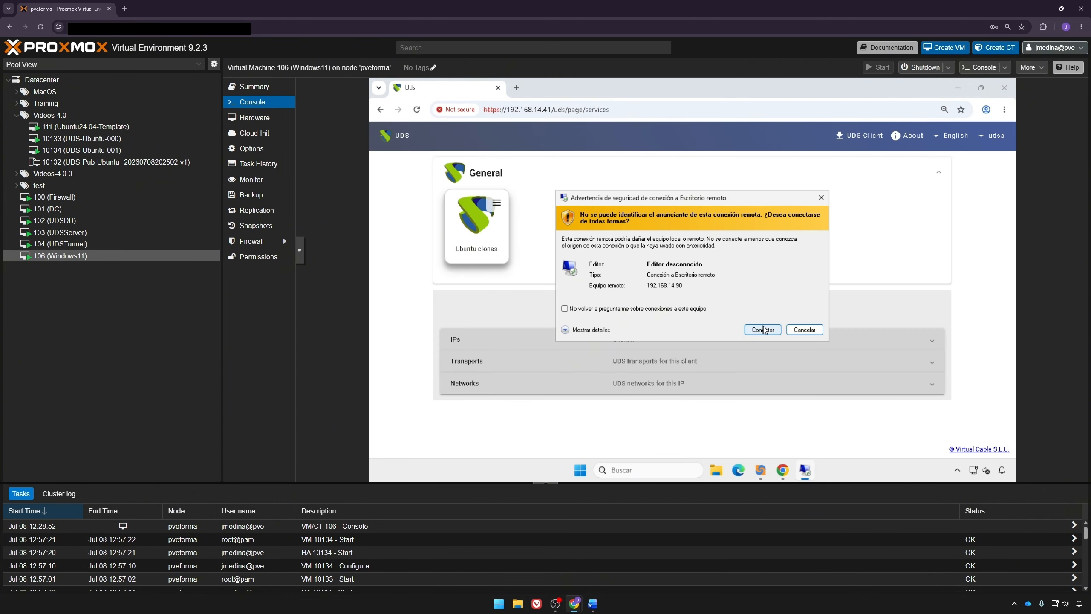
pyautogui.click(763, 329)
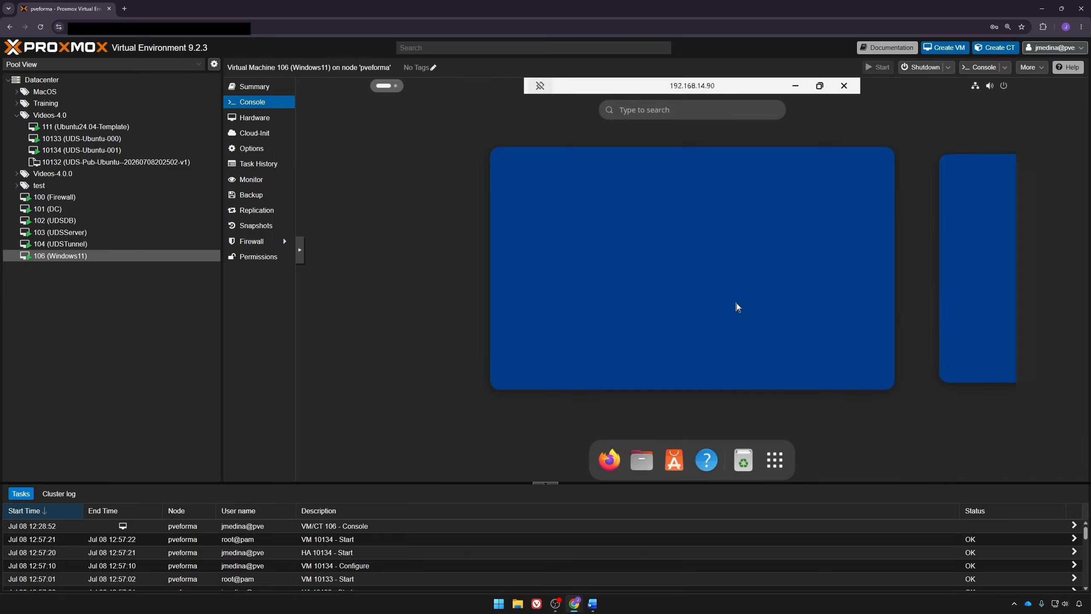
pyautogui.click(684, 237)
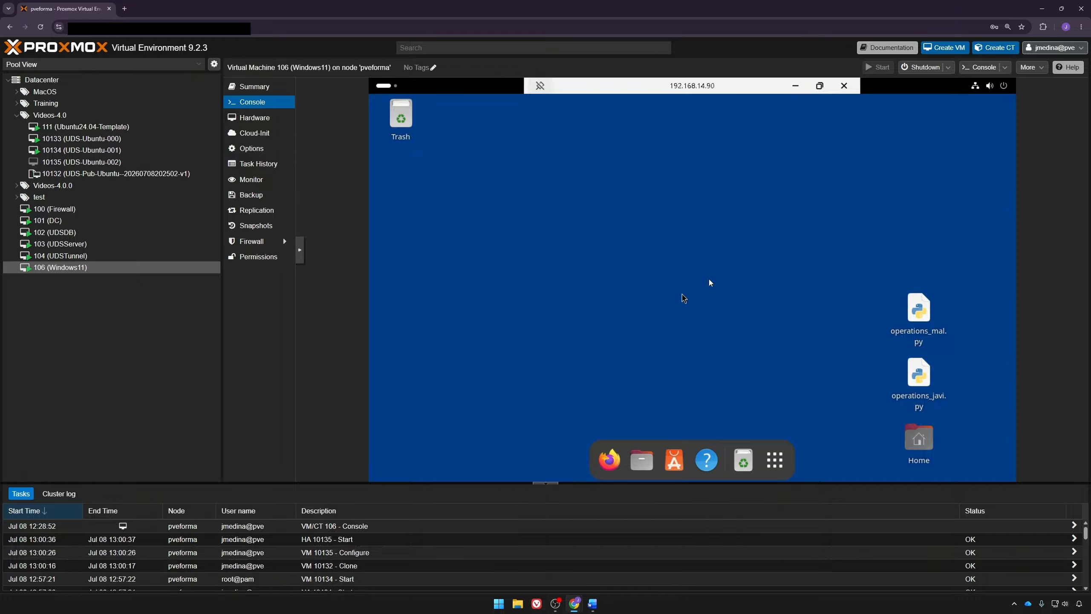
# Step: Log out of the remote Ubuntu session from the power menu and confirm
pyautogui.click(988, 86)
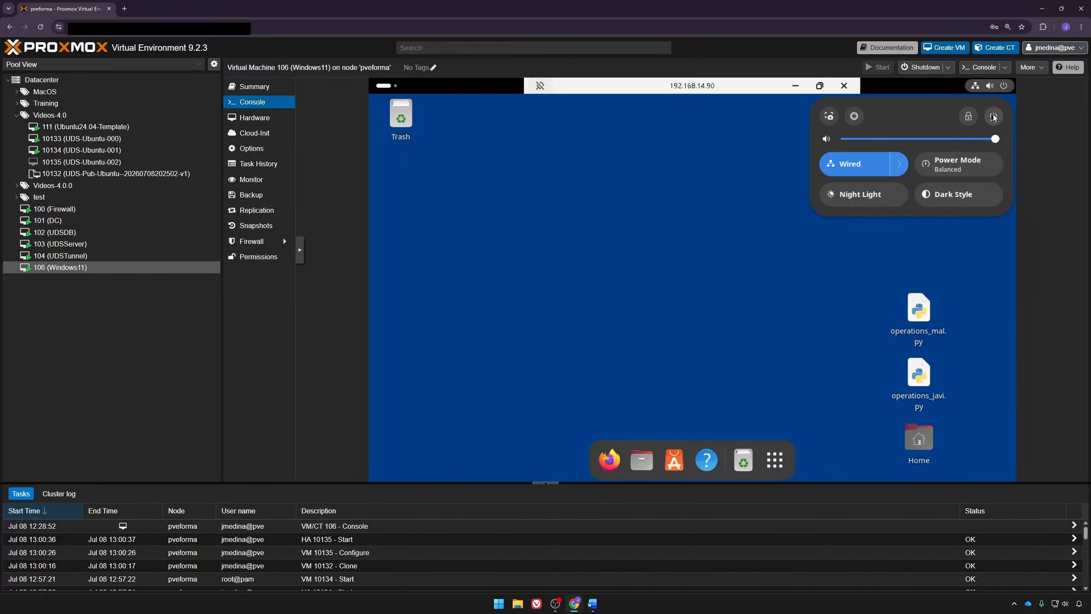
pyautogui.click(993, 115)
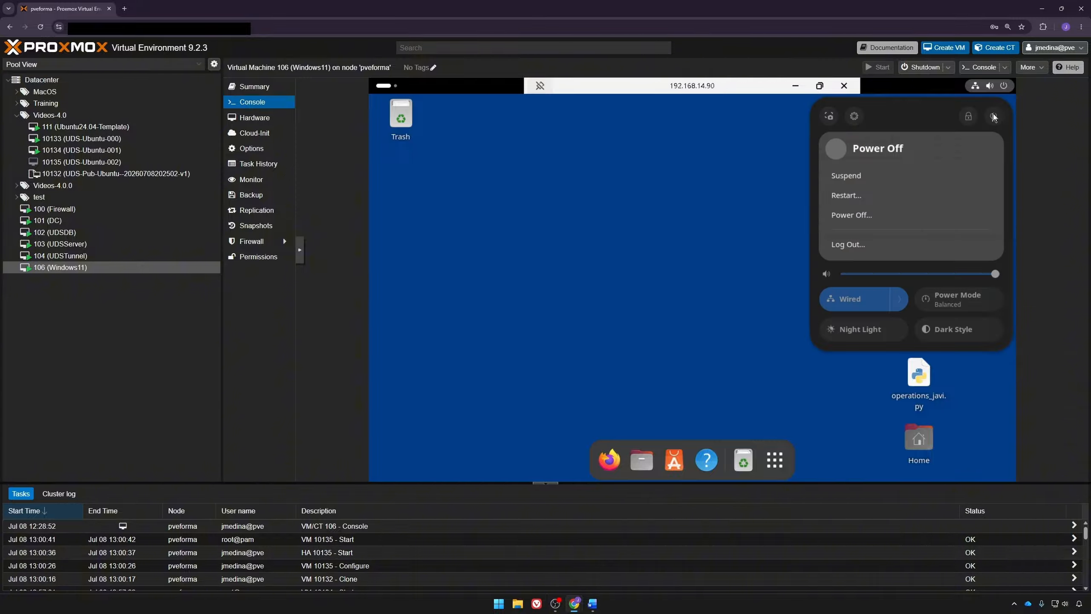
pyautogui.click(869, 244)
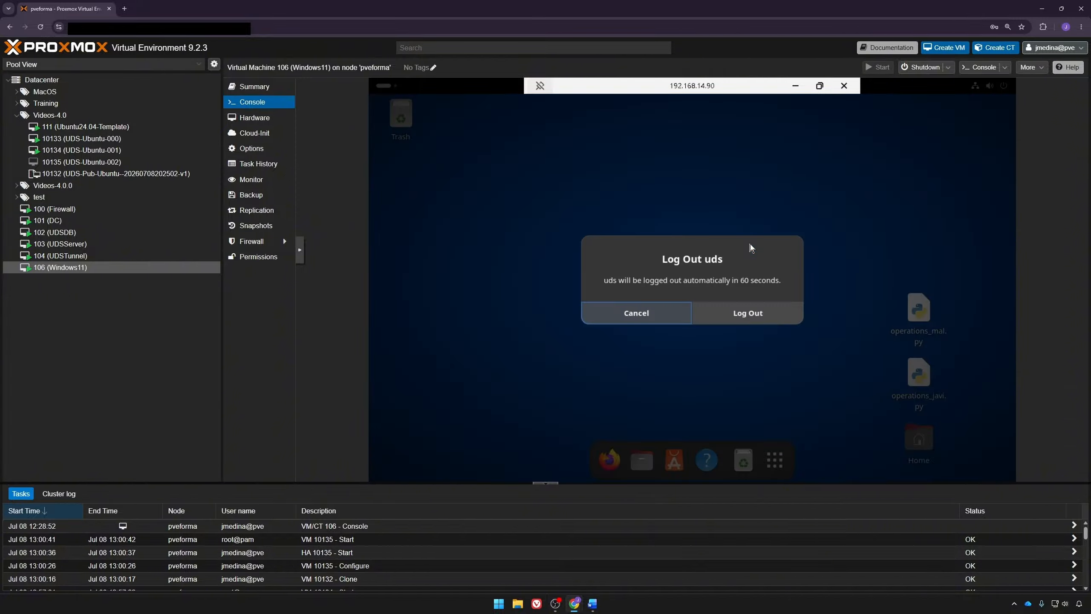
pyautogui.click(759, 312)
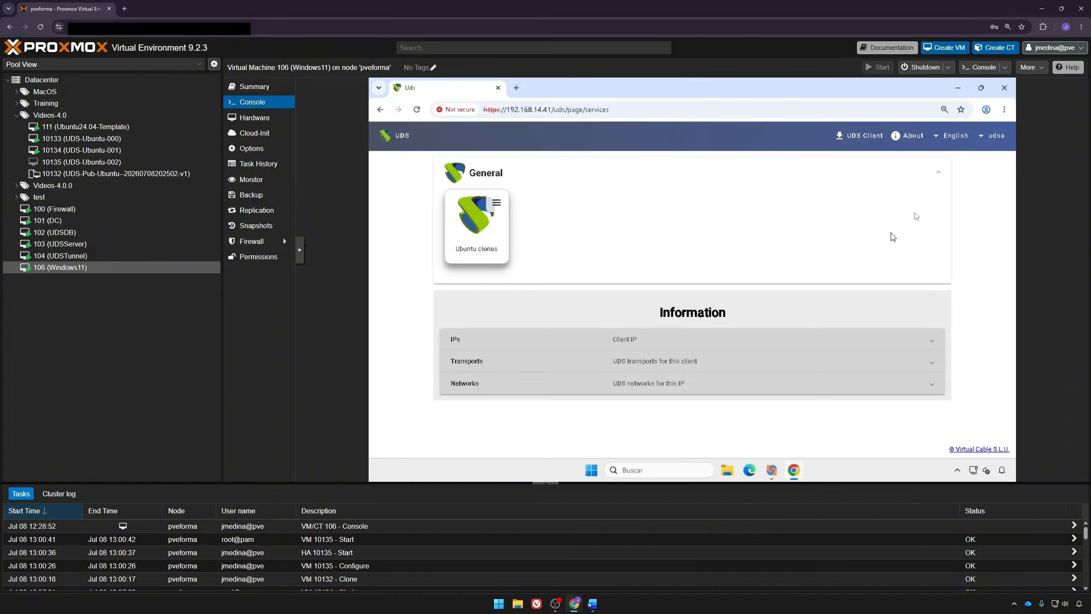
pyautogui.click(993, 136)
# Step: Open the Ubuntu clones service pool's details in the admin dashboard
pyautogui.click(969, 155)
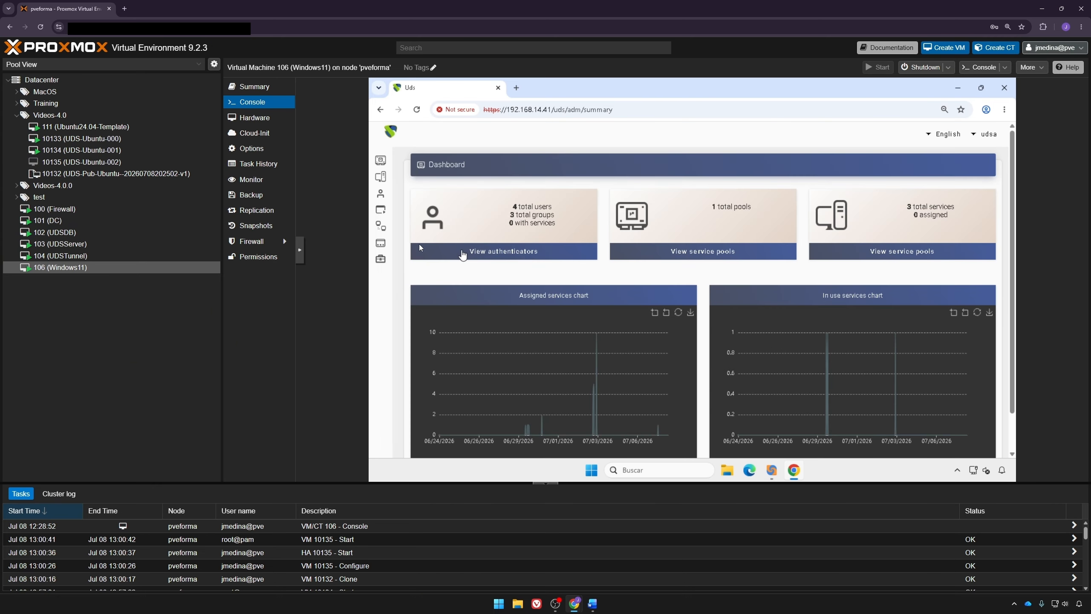
pyautogui.click(401, 242)
pyautogui.click(418, 258)
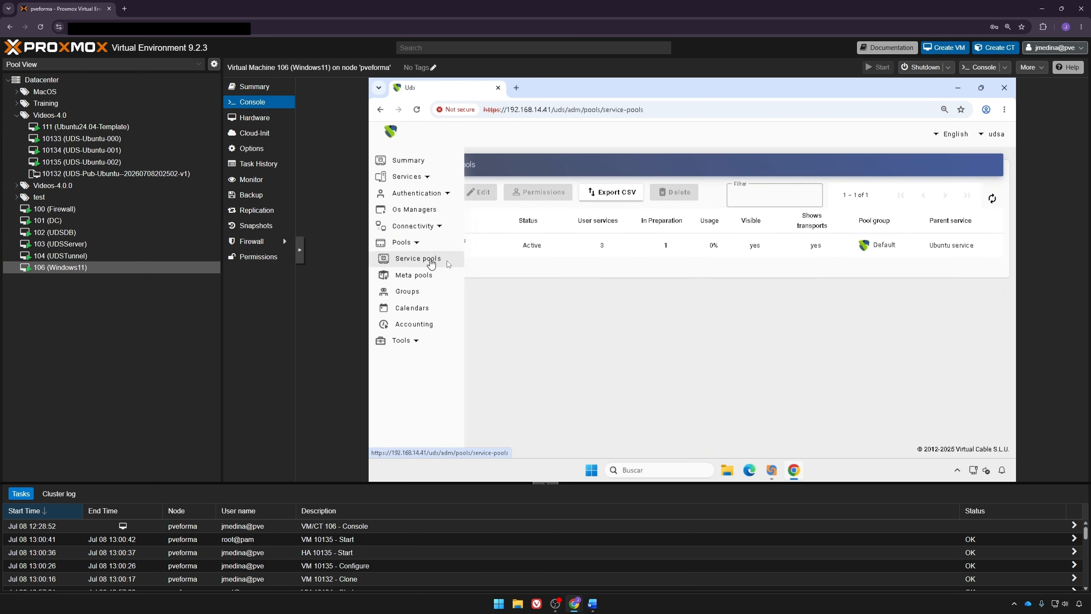
pyautogui.click(556, 253)
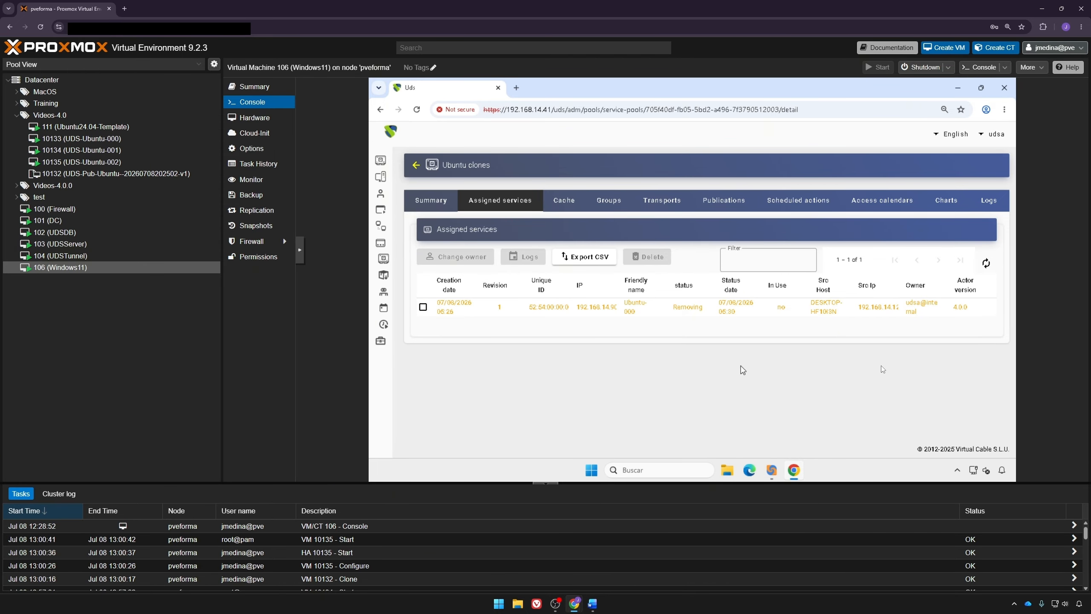
# Step: Refresh the pool's cache to see Ubuntu-001 and Ubuntu-002 Valid, then return to user mode
pyautogui.click(575, 204)
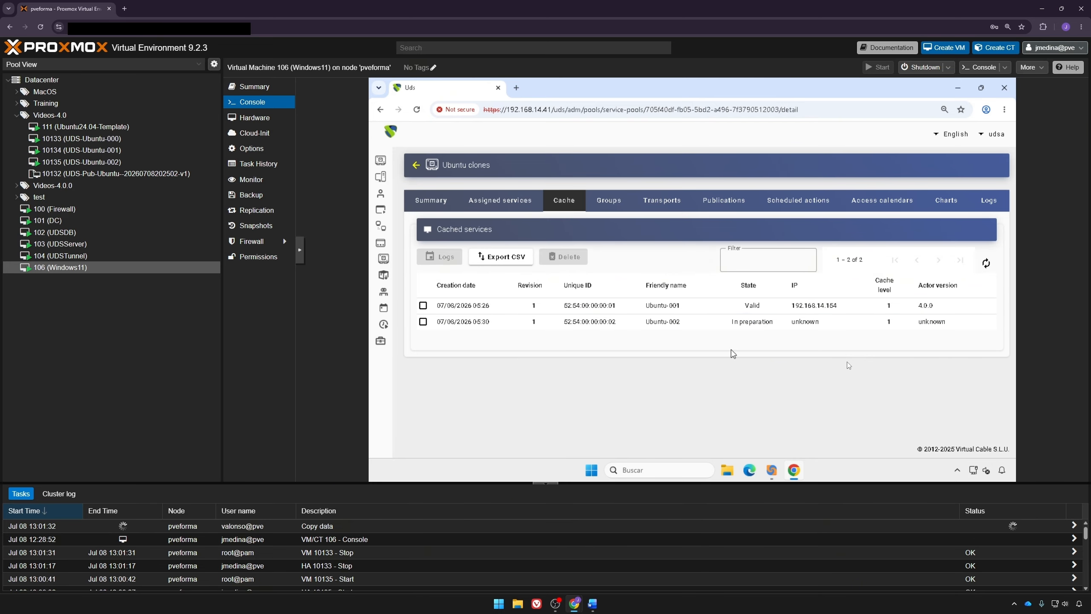
pyautogui.click(988, 264)
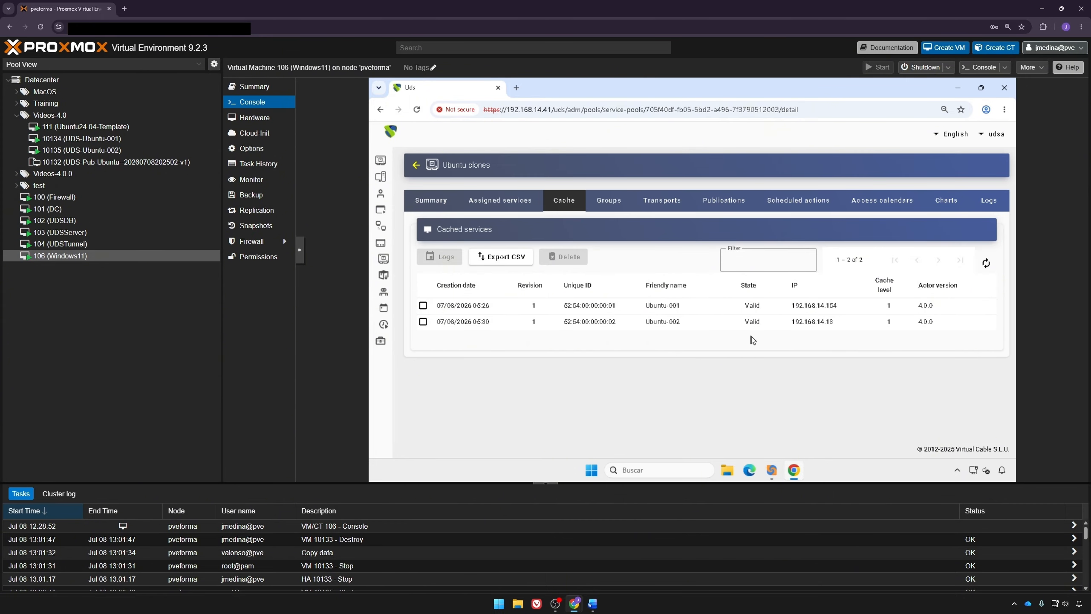
pyautogui.click(991, 136)
pyautogui.click(986, 157)
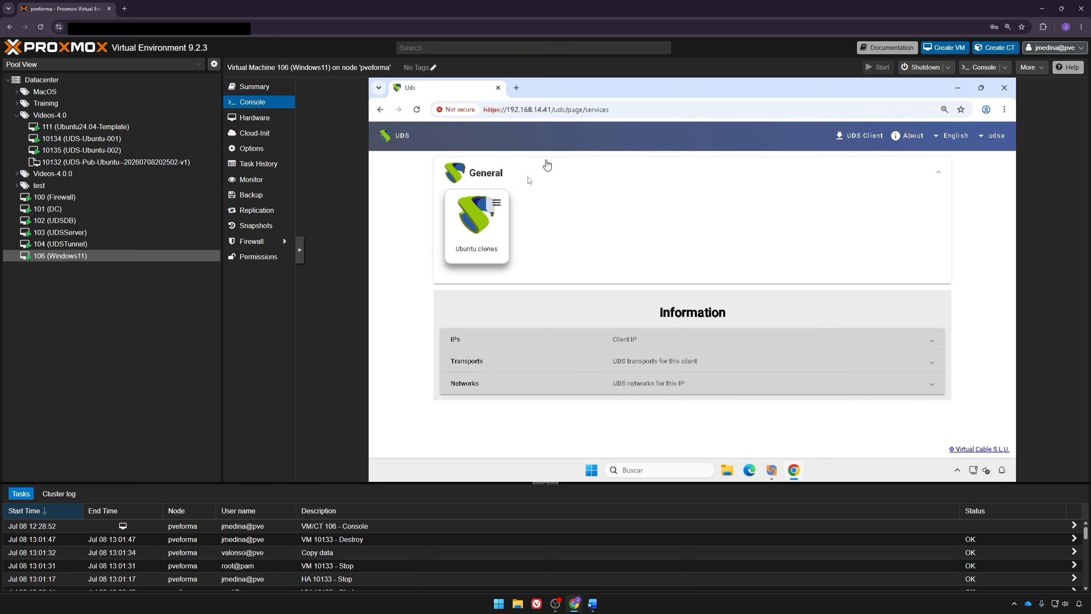
# Step: Connect to the Ubuntu clones desktop via HTML5 Transport and dismiss the Activities overview
pyautogui.click(497, 203)
pyautogui.moveTo(522, 225)
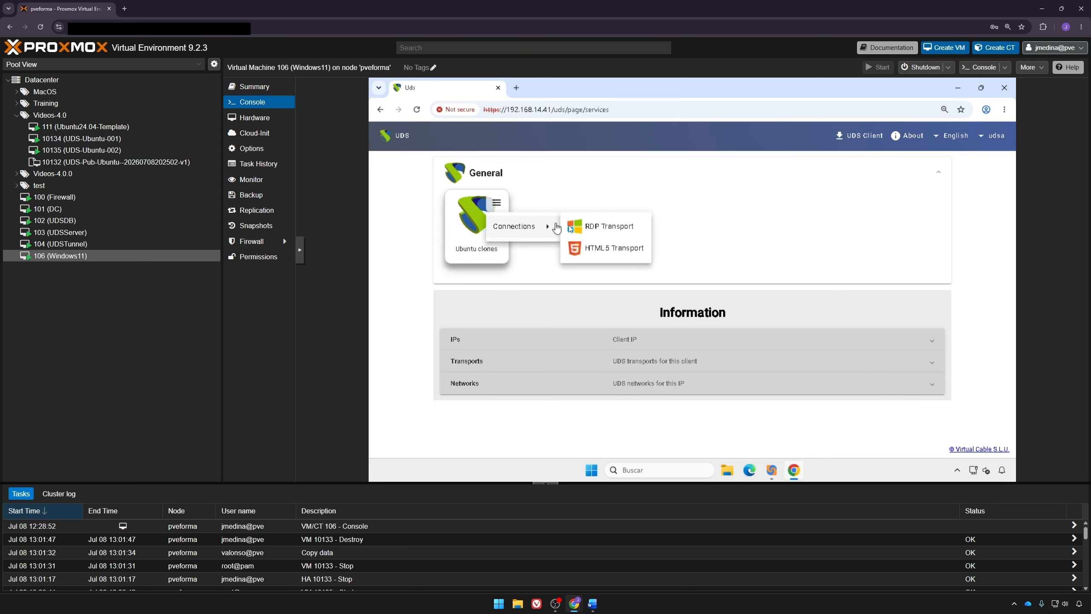
pyautogui.click(604, 246)
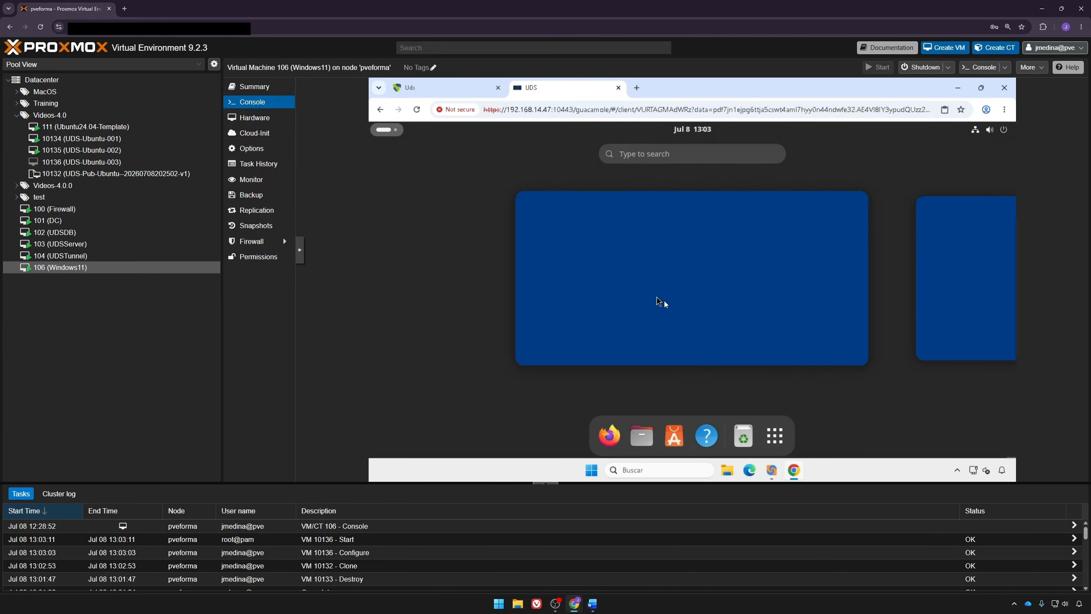
pyautogui.click(698, 280)
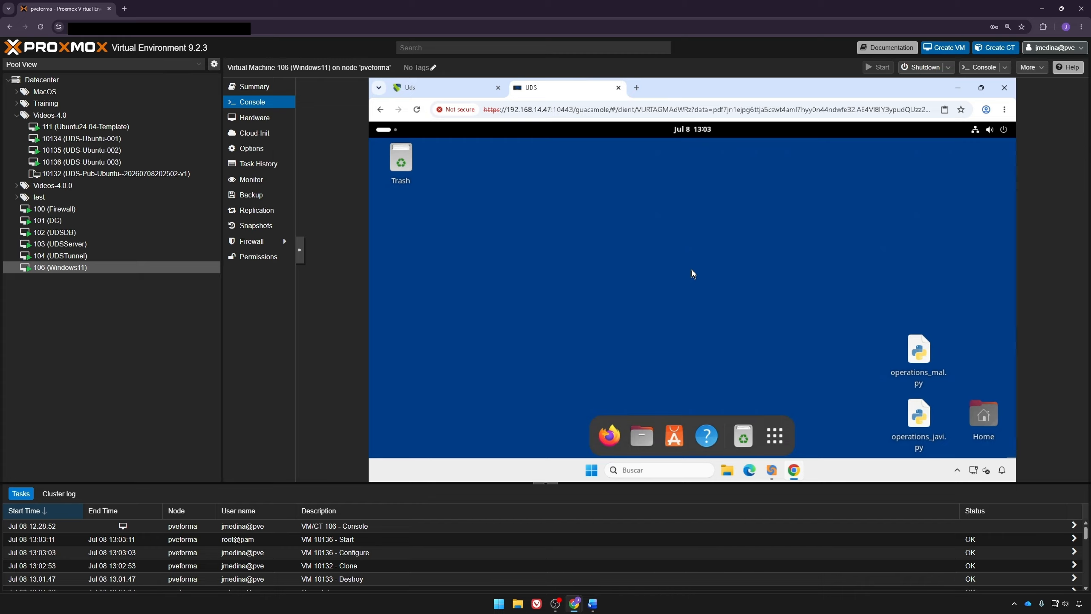